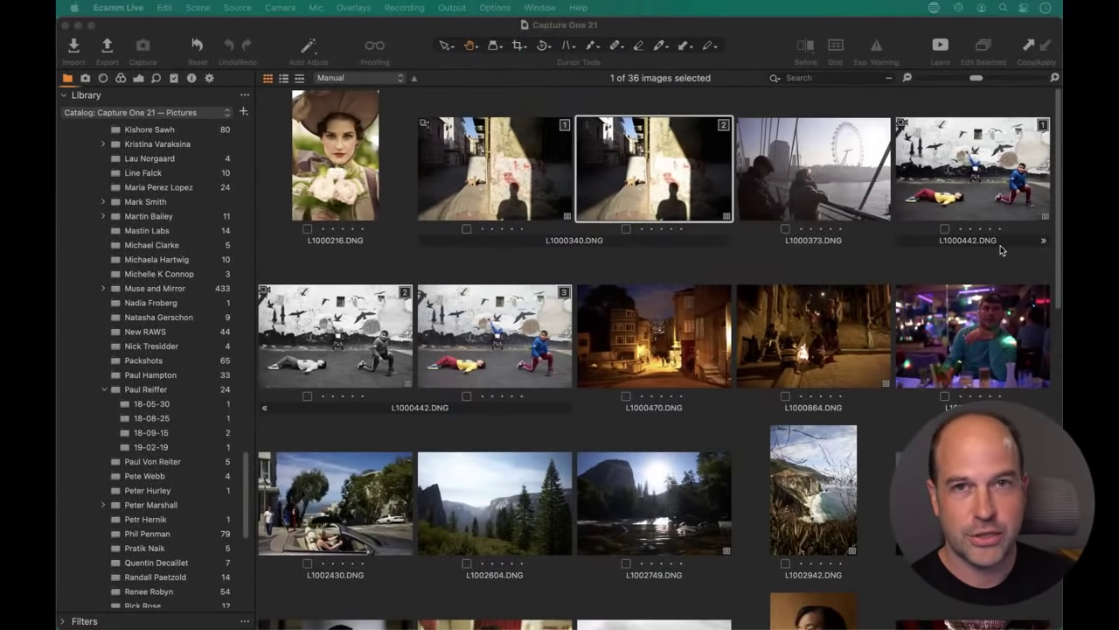
# Check the version details in About Capture One, then close the current catalog window
pyautogui.click(350, 262)
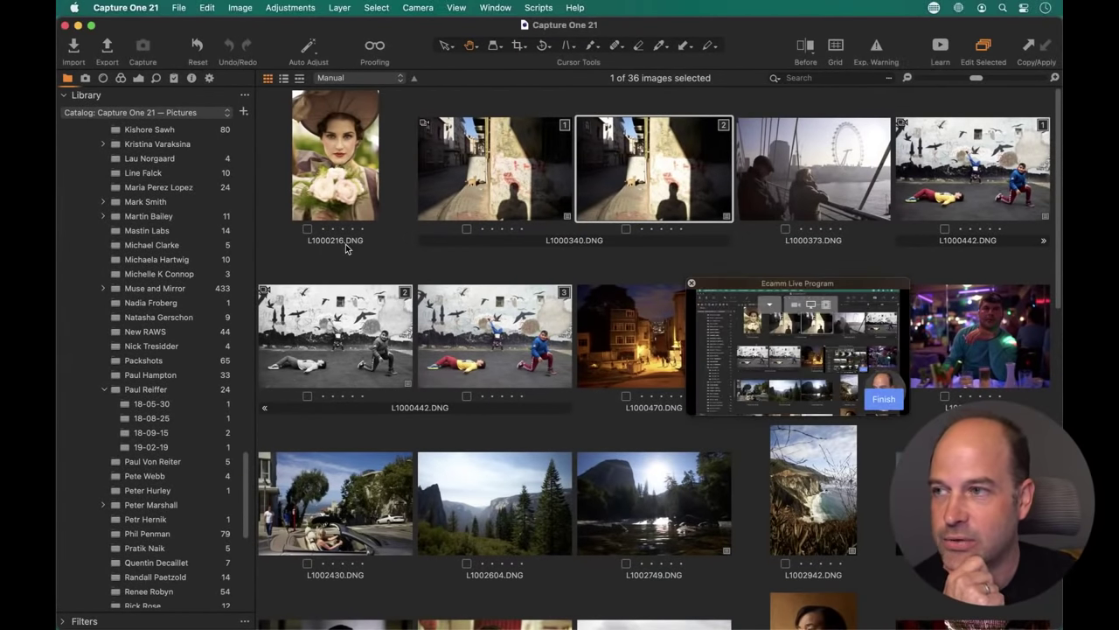
pyautogui.click(127, 8)
pyautogui.click(133, 27)
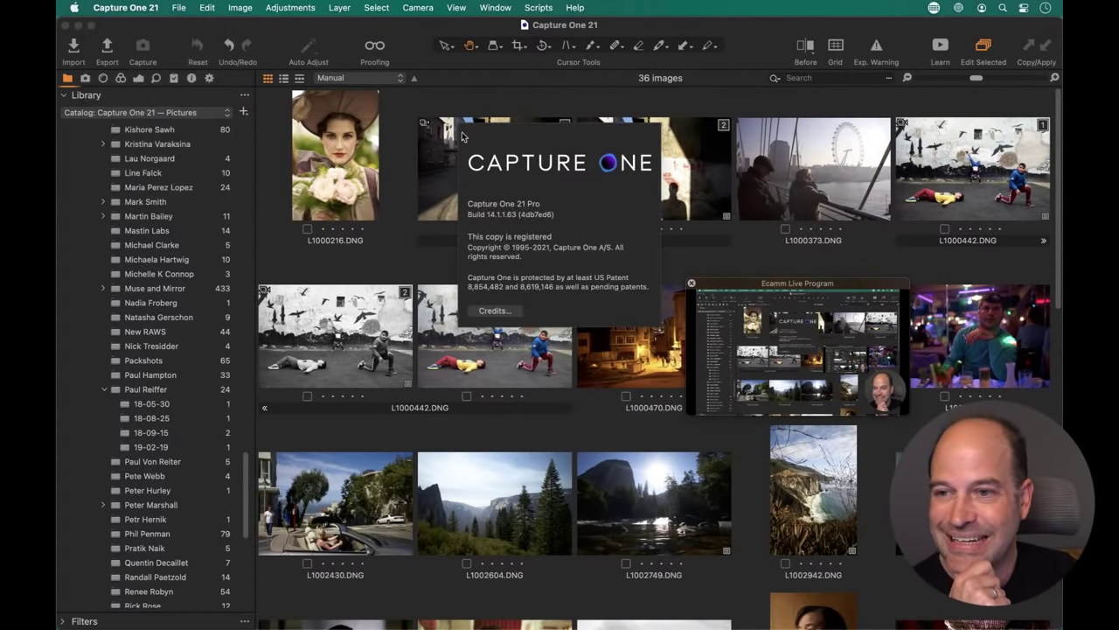
pyautogui.click(737, 283)
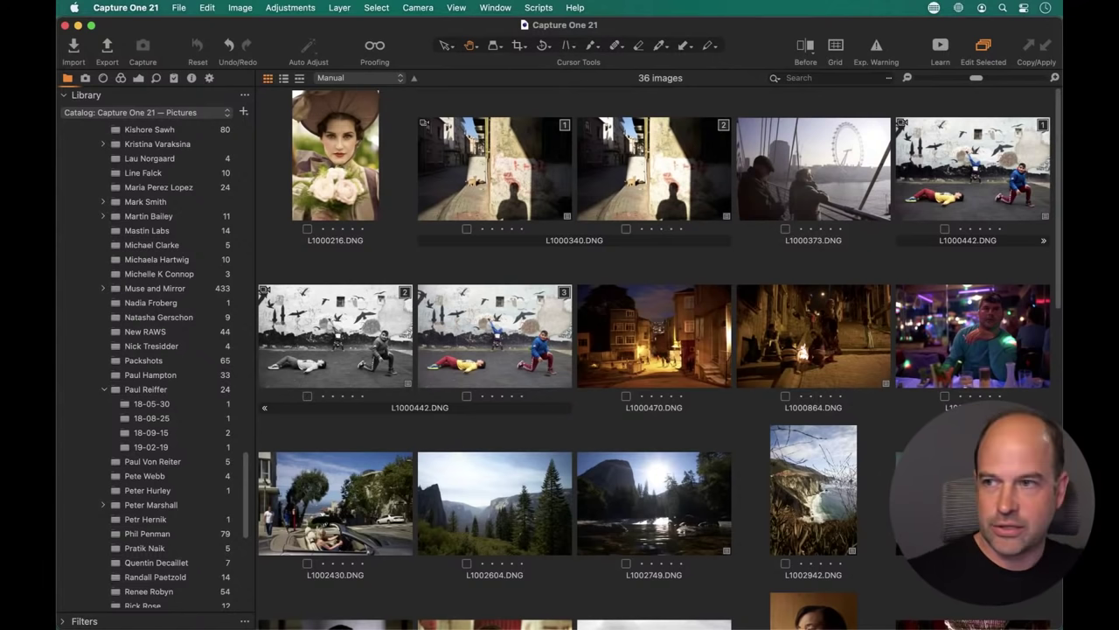
pyautogui.click(65, 25)
# Skip the catalog backup and start a new catalog named 'Webinar PM'
pyautogui.click(650, 337)
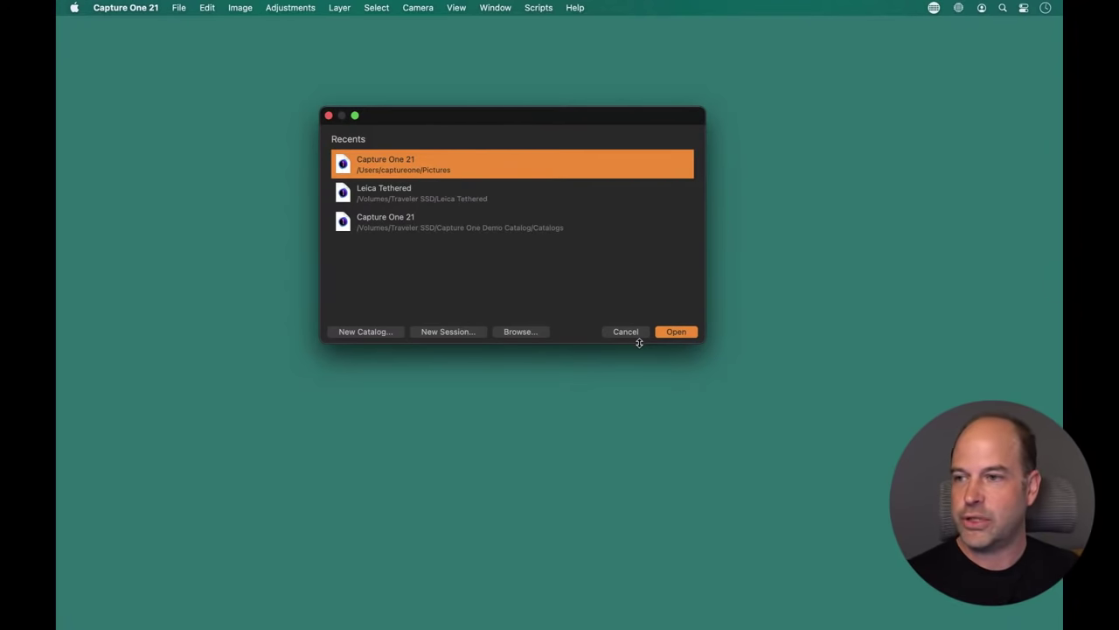
pyautogui.click(179, 9)
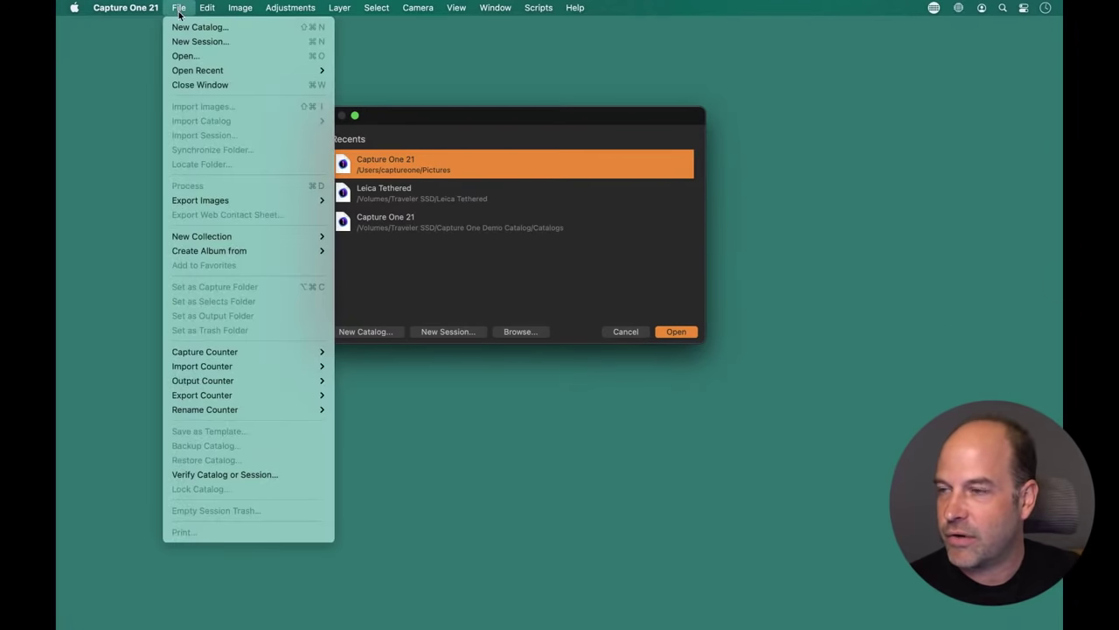
pyautogui.click(212, 27)
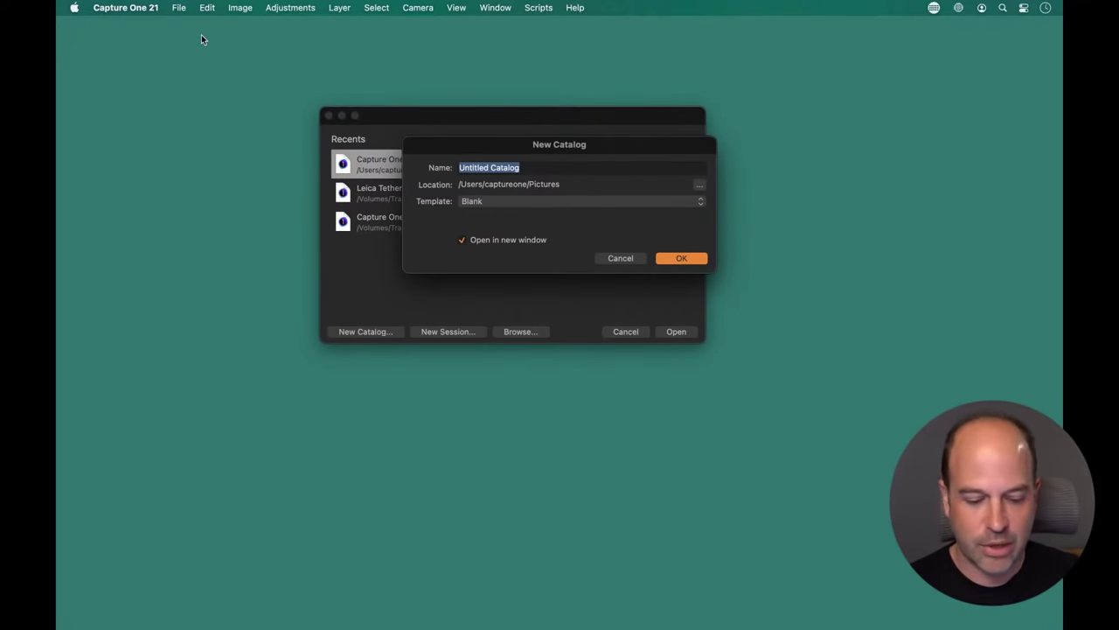
pyautogui.write('Webinar')
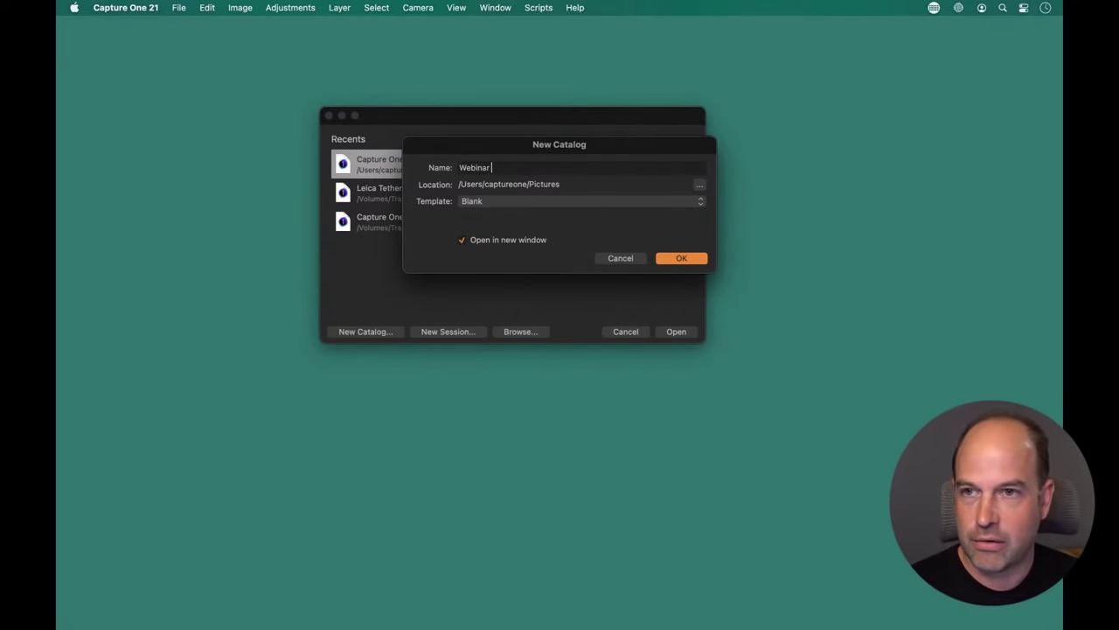
pyautogui.write(' PM')
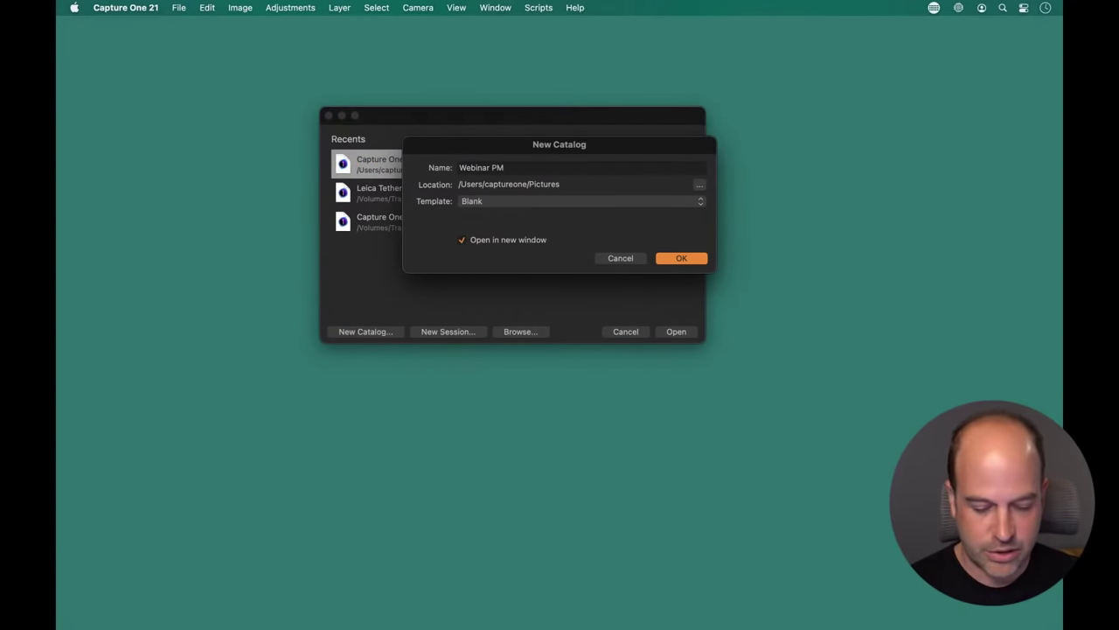
# Launch the Mouseposé highlighting app from system search
pyautogui.press('super+space')
pyautogui.write('mousepose')
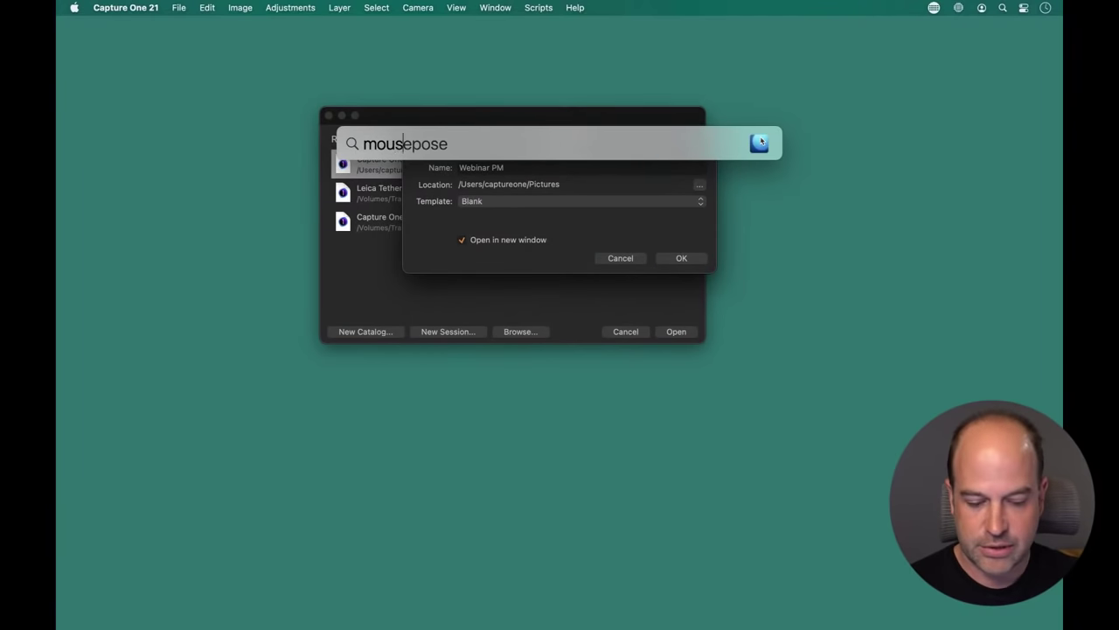
pyautogui.press('Return')
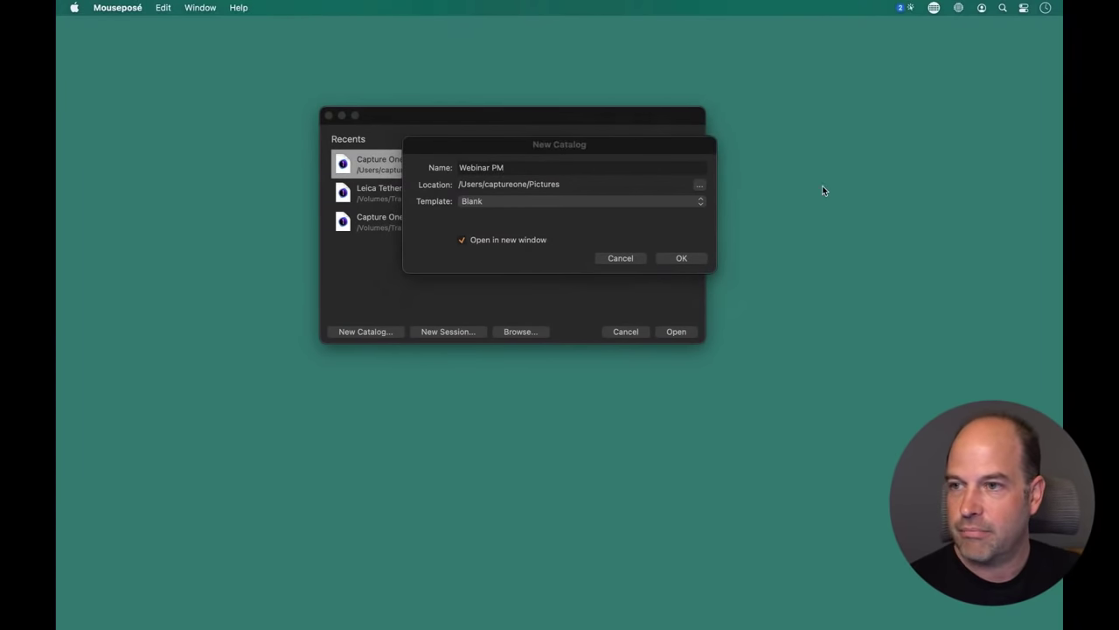
# Keep Pictures as the location, create the empty Webinar PM catalog, and switch to Finder
pyautogui.click(551, 150)
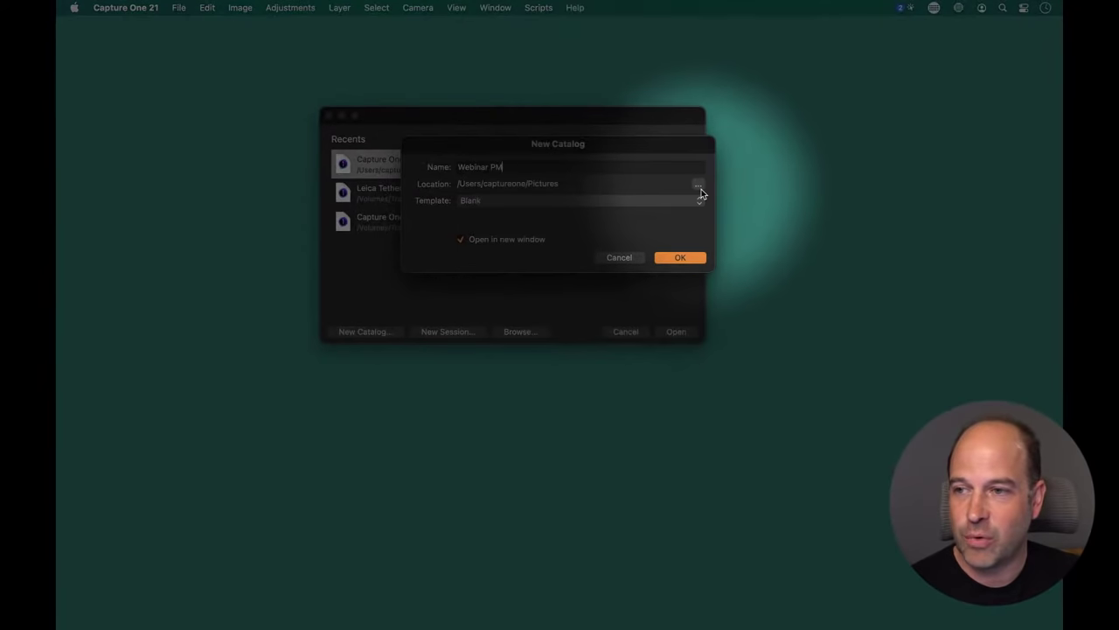
pyautogui.click(700, 188)
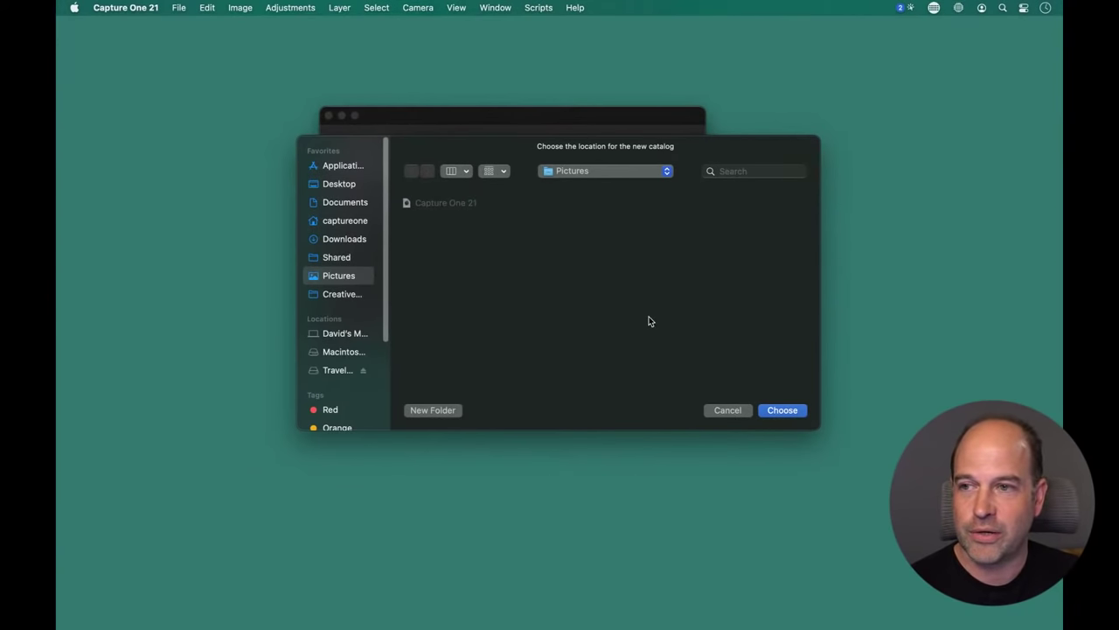
pyautogui.click(708, 411)
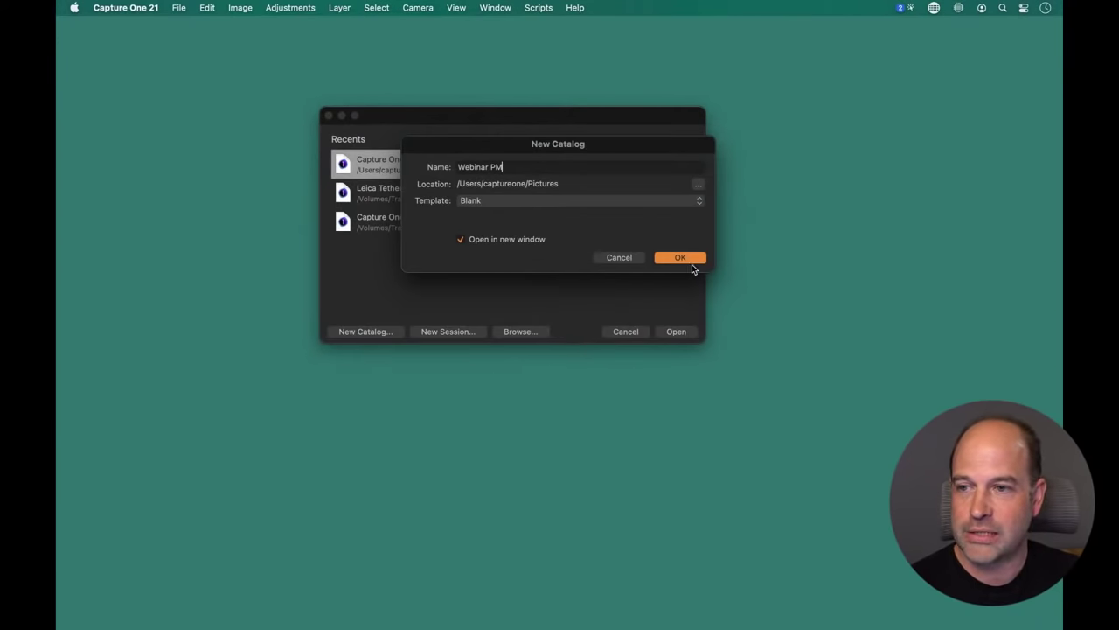
pyautogui.press('Return')
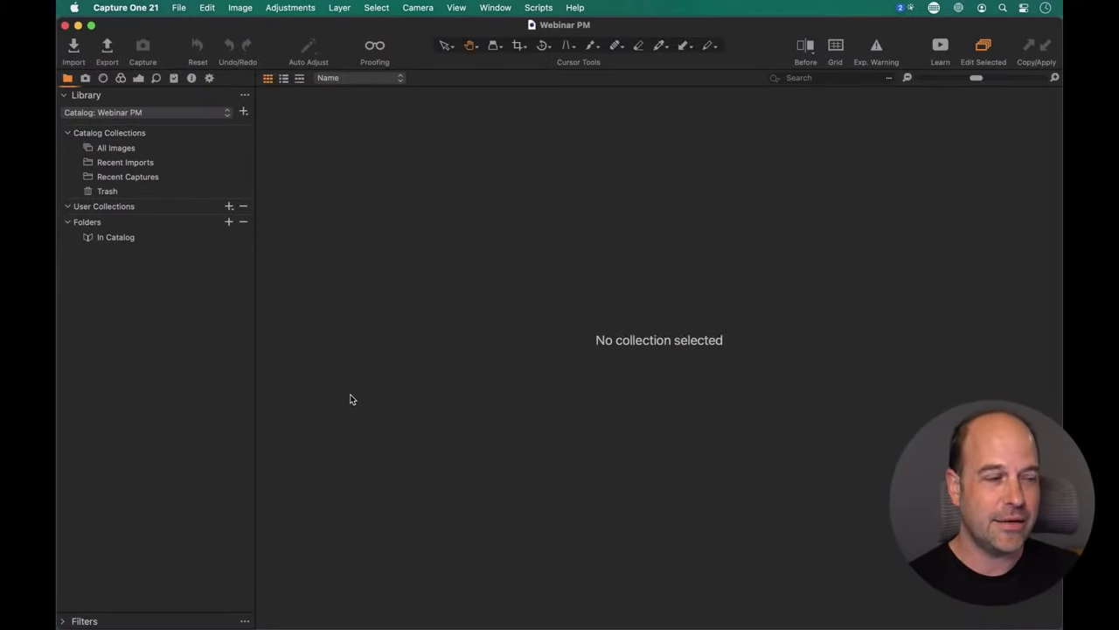
pyautogui.press('super+Tab')
pyautogui.press('super+Tab')
pyautogui.press('super+Tab')
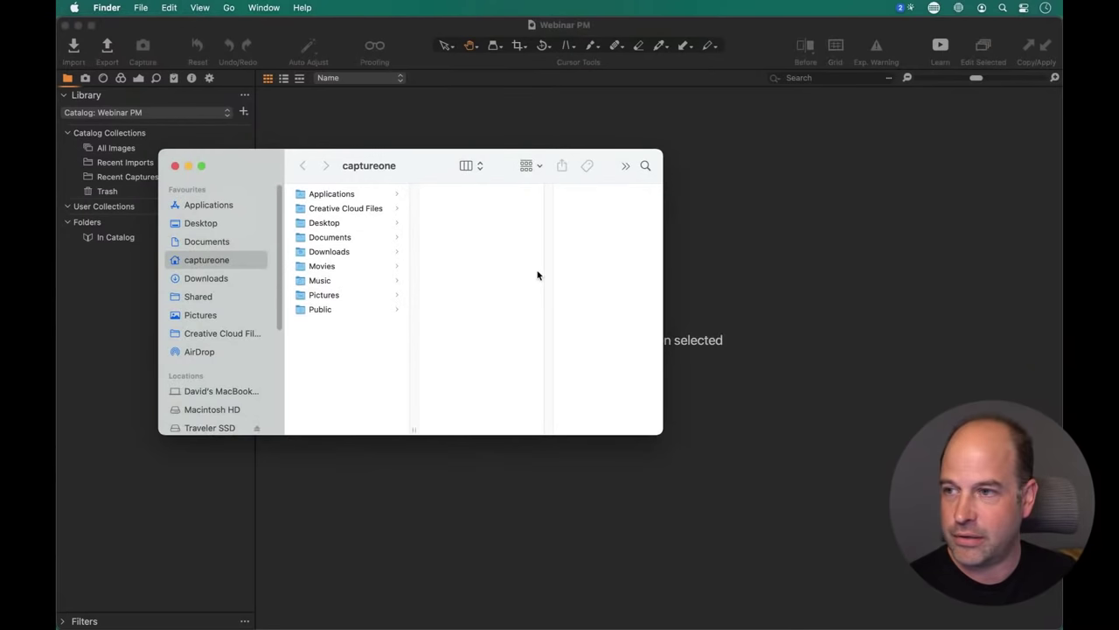
pyautogui.click(331, 296)
pyautogui.click(481, 213)
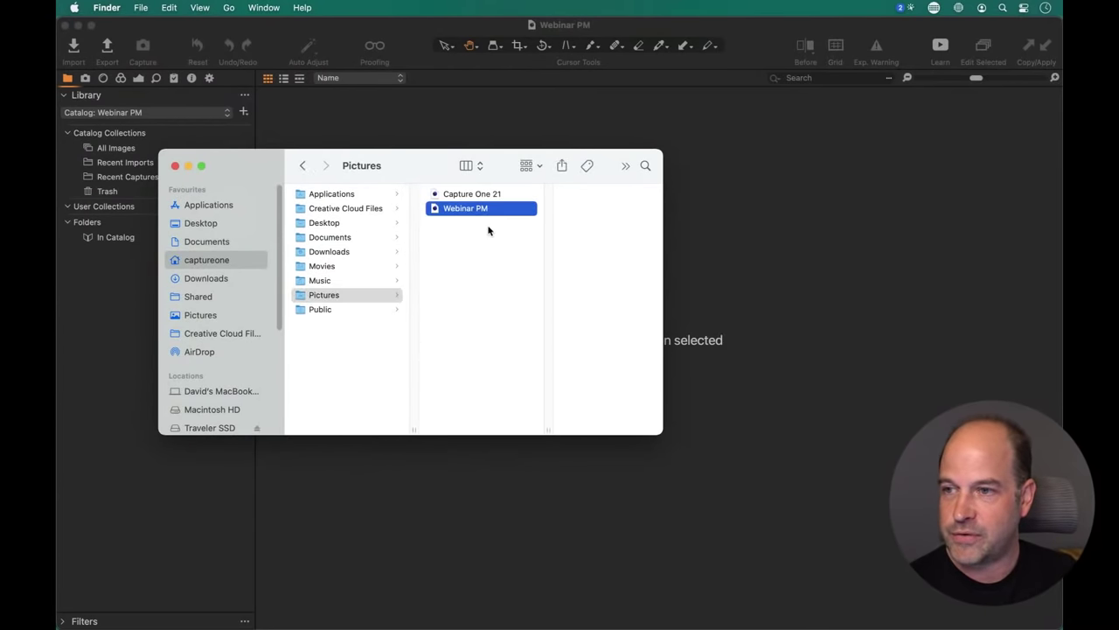
pyautogui.moveTo(425, 158); pyautogui.dragTo(558, 128)
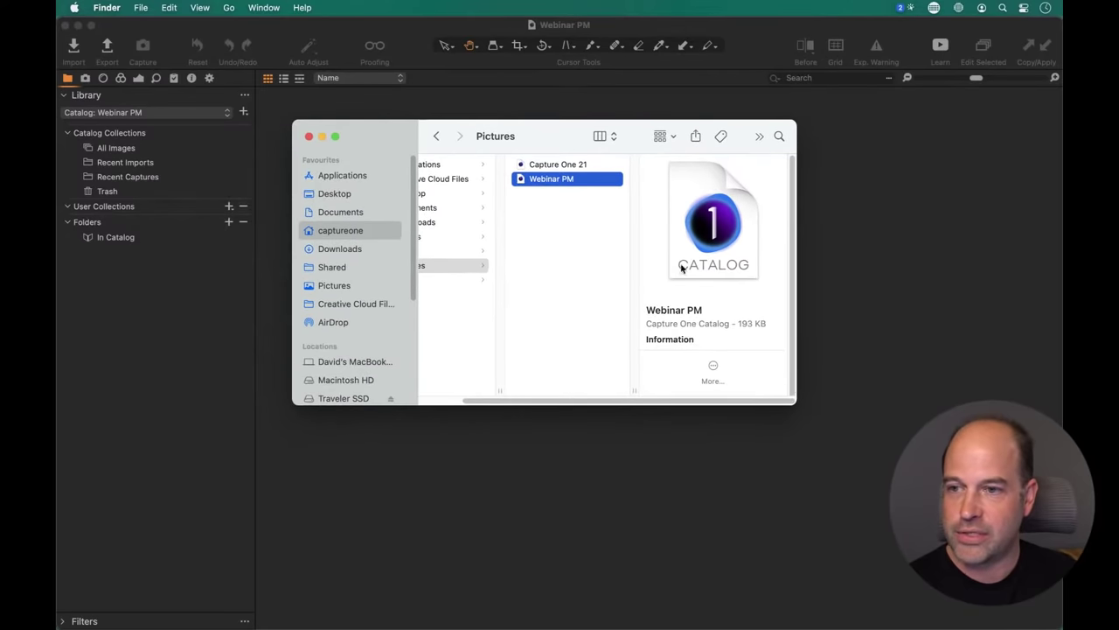
pyautogui.moveTo(803, 406); pyautogui.dragTo(883, 411)
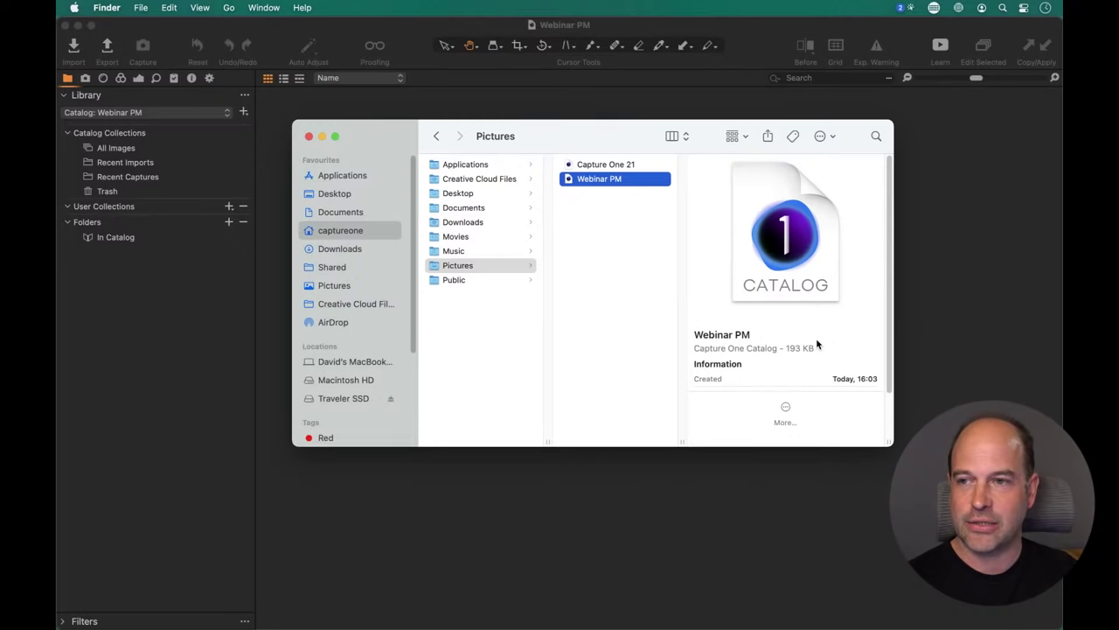
pyautogui.click(946, 351)
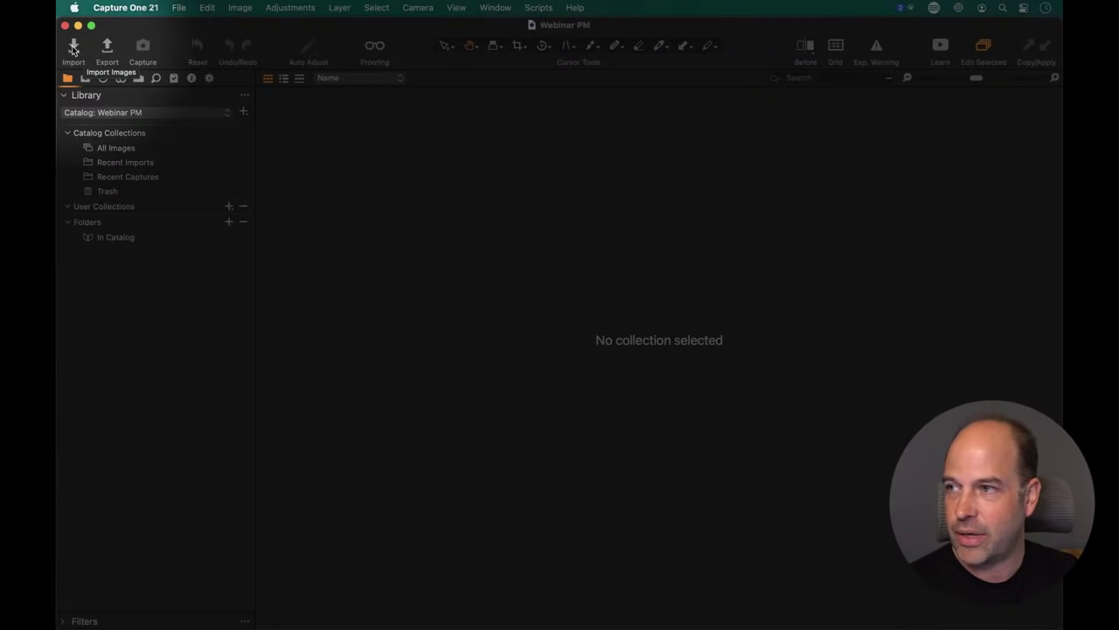
# Open Import Images, reset the Import From source, and set Import To to Add to Catalog
pyautogui.rightClick(76, 47)
pyautogui.click(350, 171)
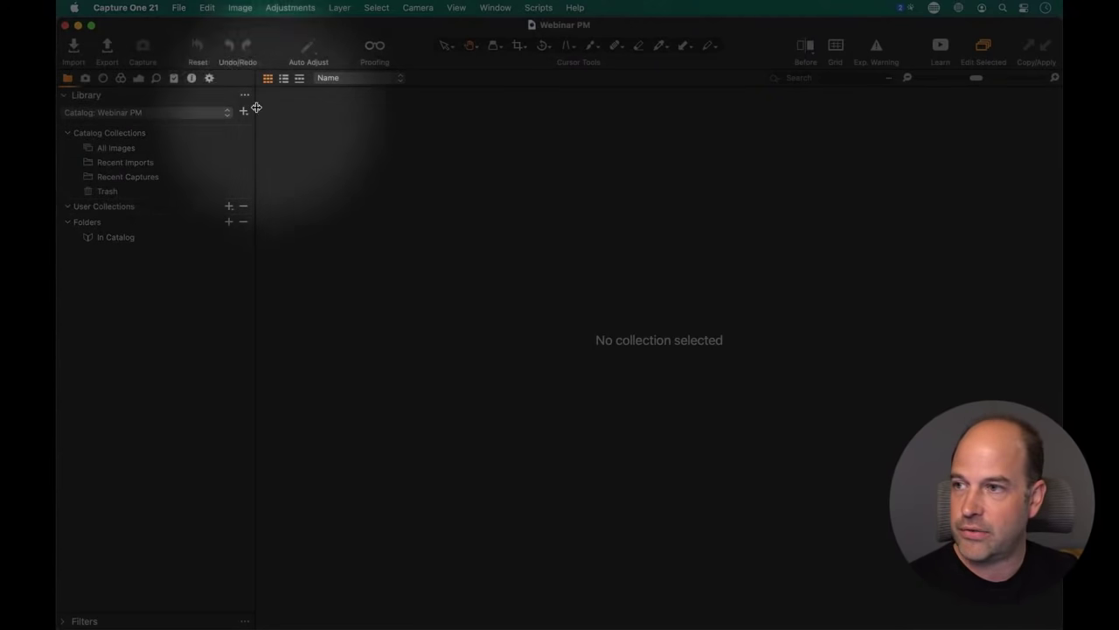
pyautogui.click(74, 49)
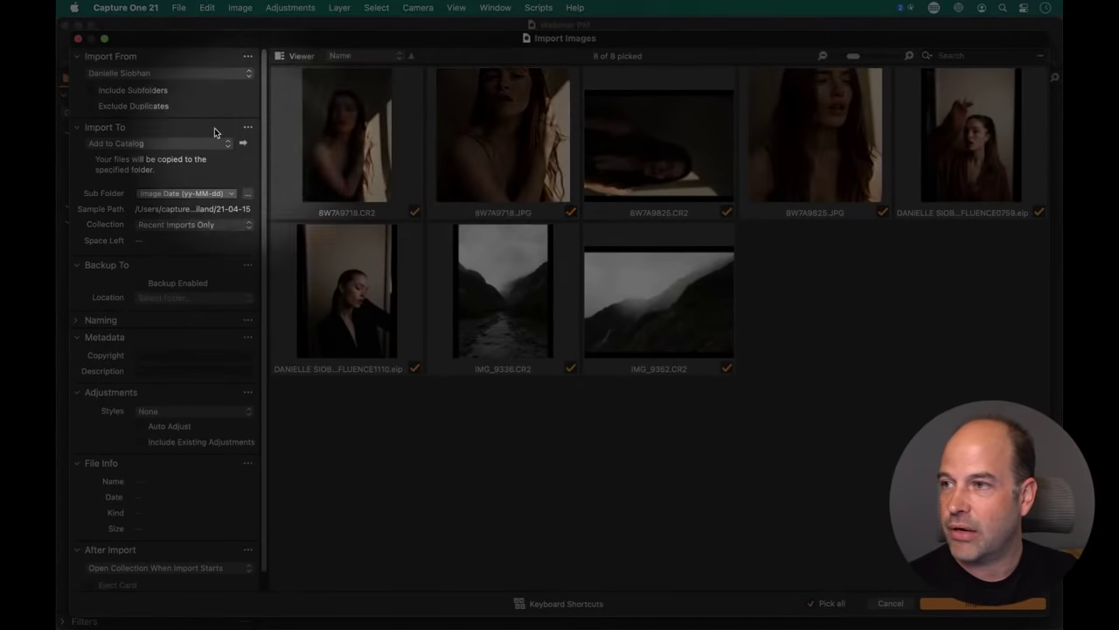
pyautogui.rightClick(241, 65)
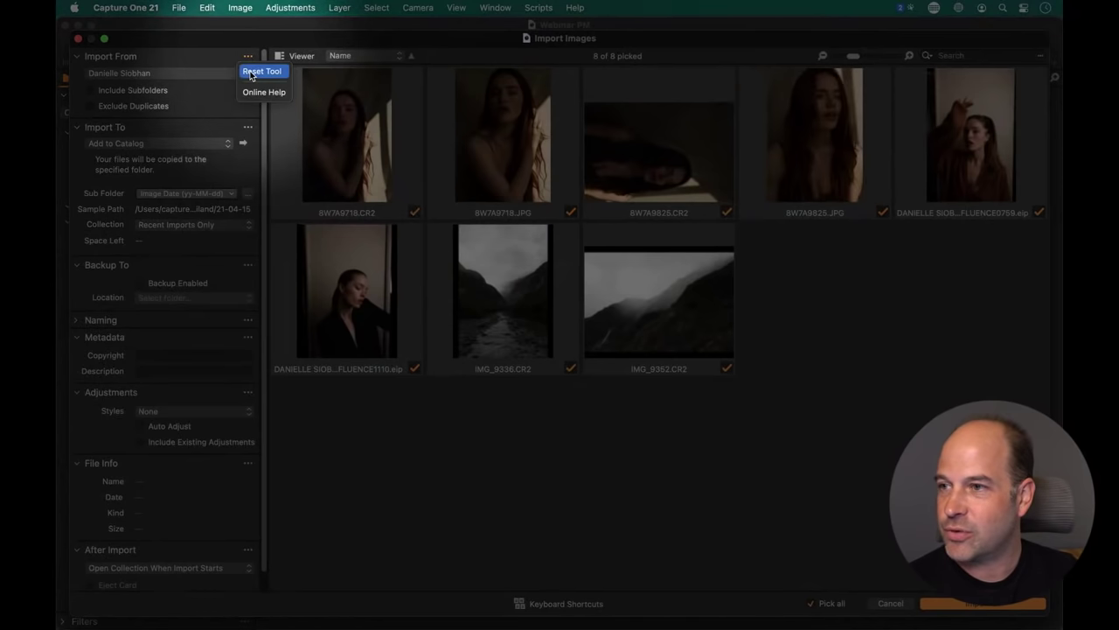
pyautogui.click(248, 71)
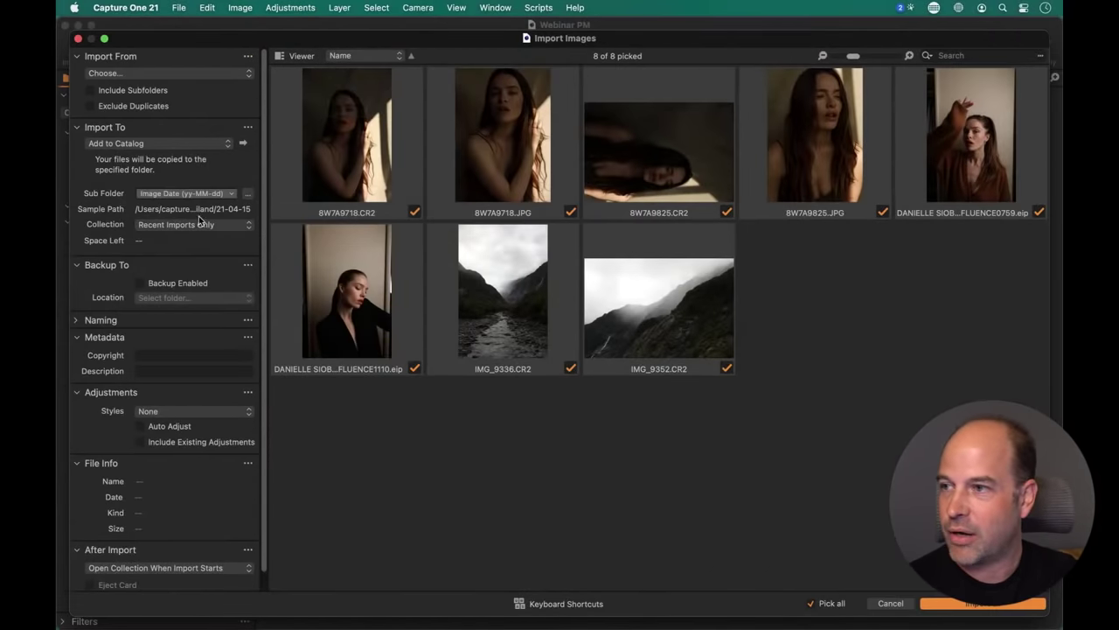
pyautogui.click(230, 147)
pyautogui.click(218, 143)
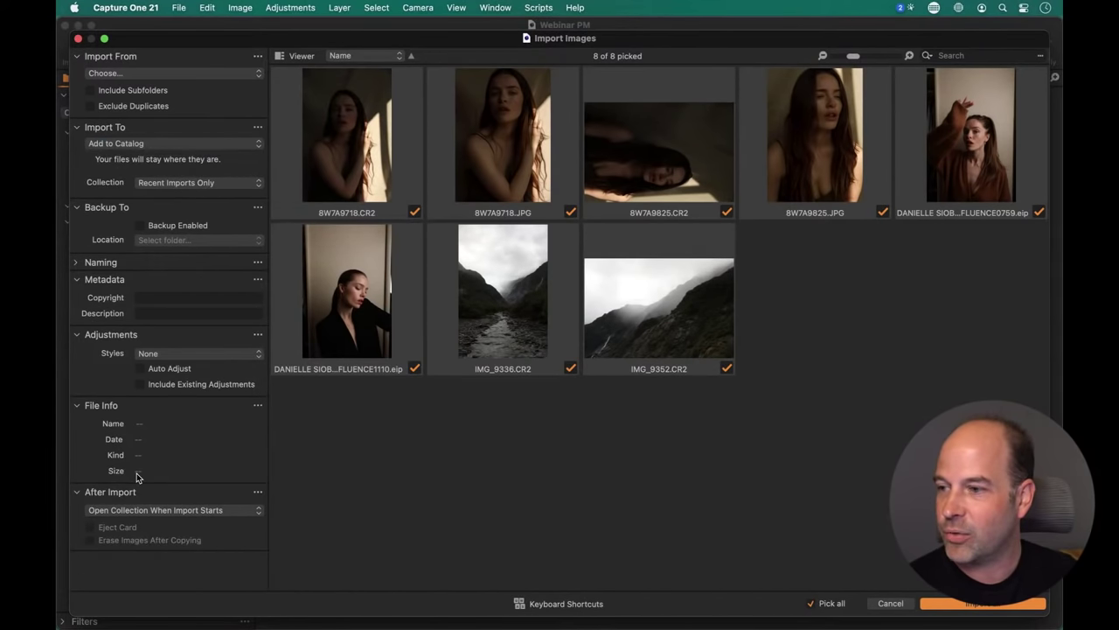
# Expand the Naming settings and bring up the source-folder chooser
pyautogui.click(80, 263)
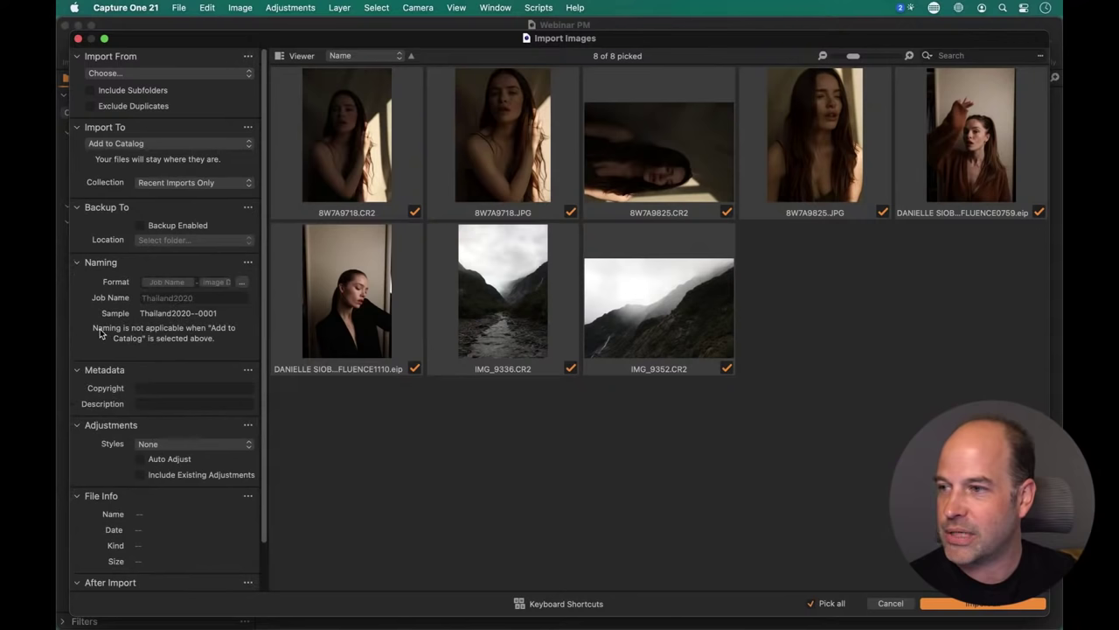
pyautogui.scroll(-1, 194, 282)
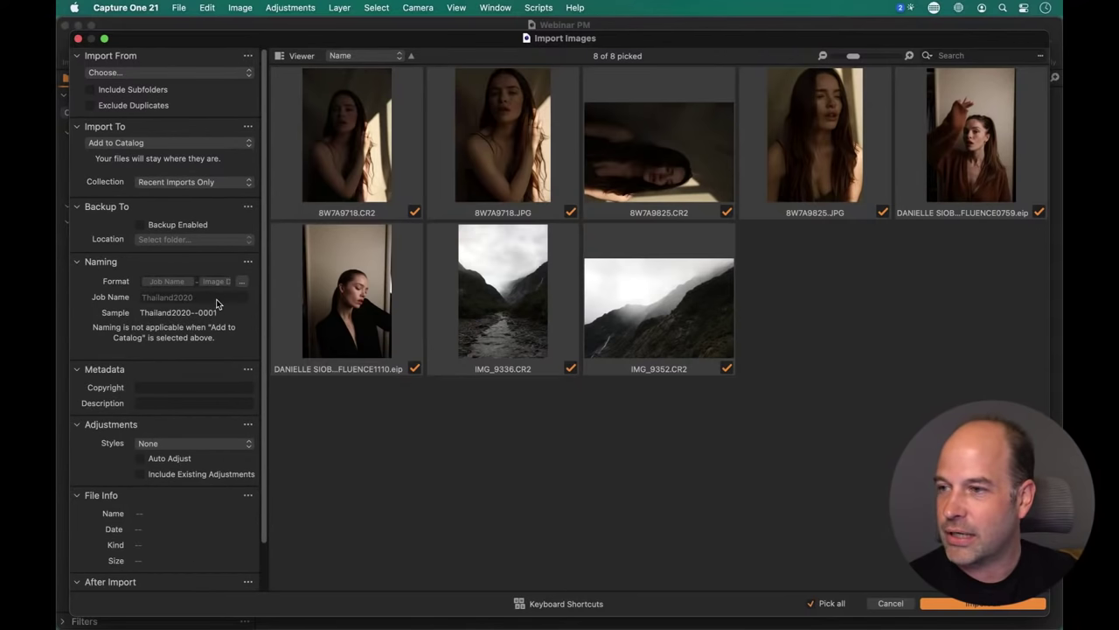
pyautogui.click(178, 77)
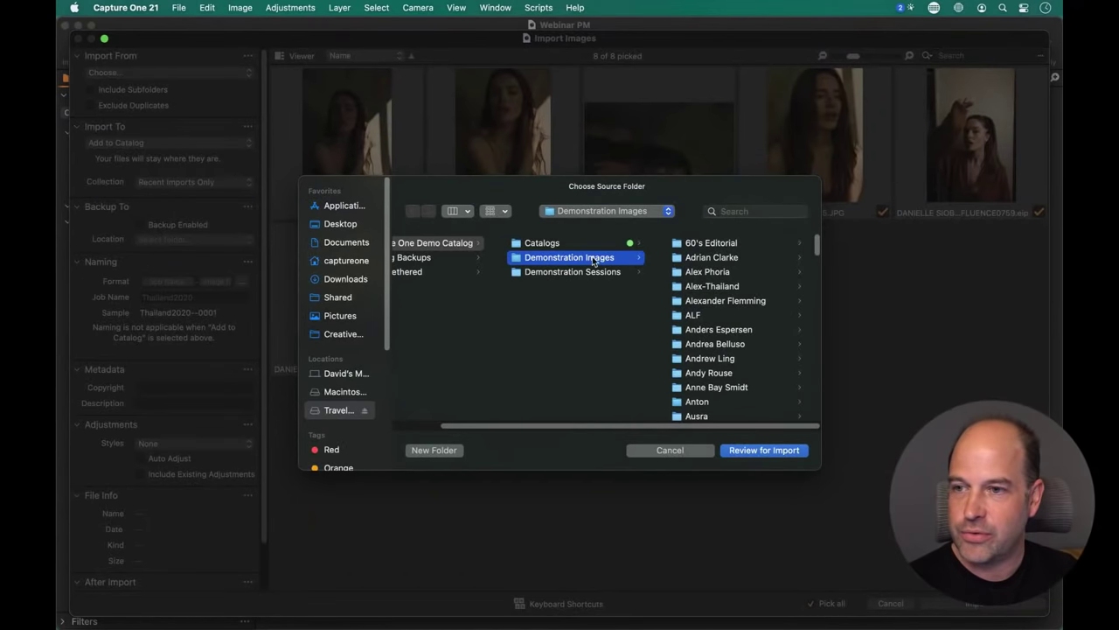
# Choose the photographer's folder under Traveler SSD > Capture One Demo Catalog > Demonstration Images as source
pyautogui.click(328, 413)
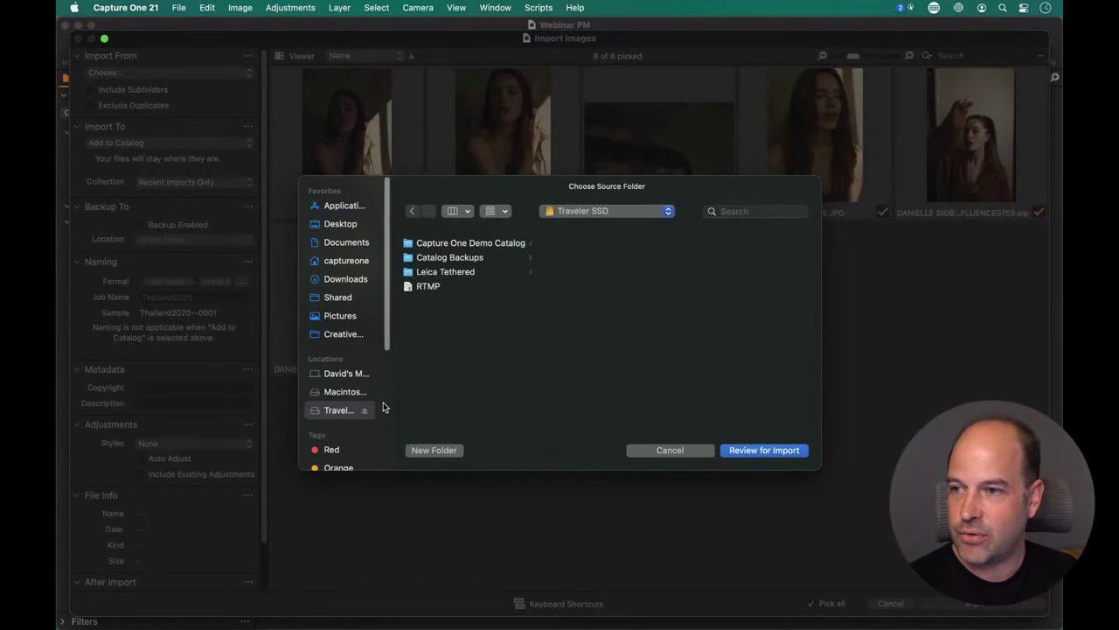
pyautogui.click(502, 246)
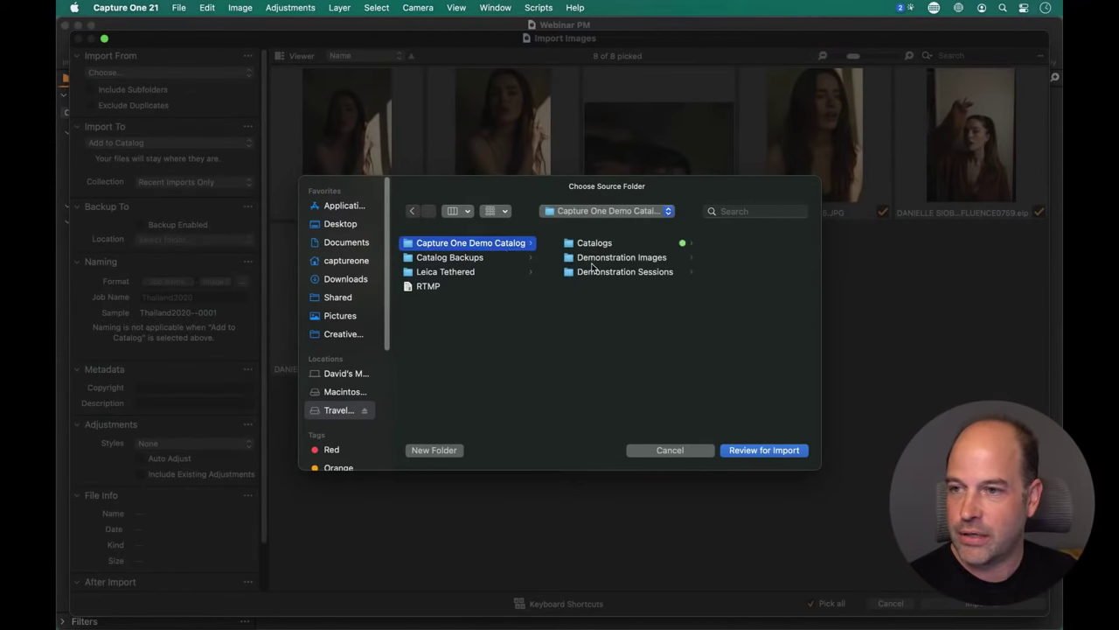
pyautogui.click(588, 257)
pyautogui.moveTo(817, 243); pyautogui.dragTo(820, 290)
pyautogui.click(735, 321)
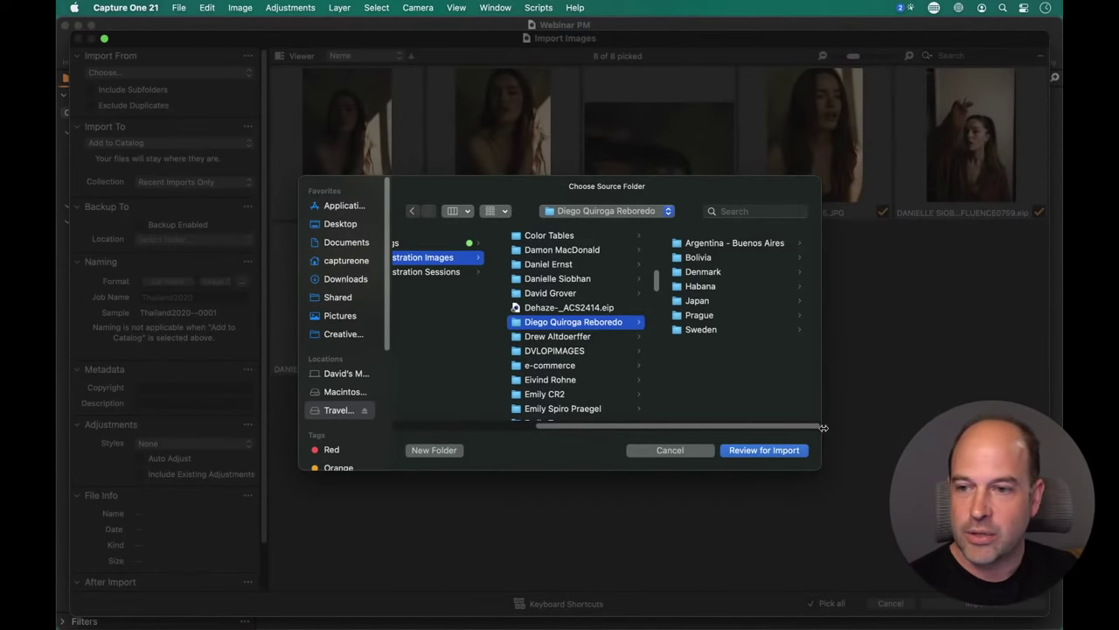
pyautogui.click(759, 451)
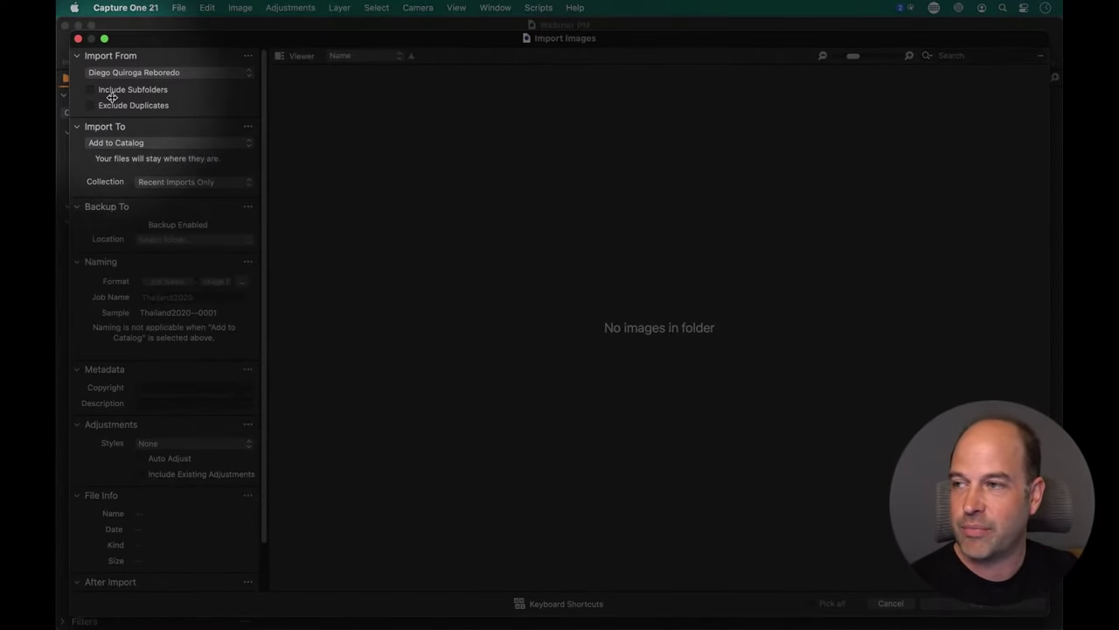
# Tick Include Subfolders to pick all 49 images, keeping Import To on Add to Catalog
pyautogui.click(89, 89)
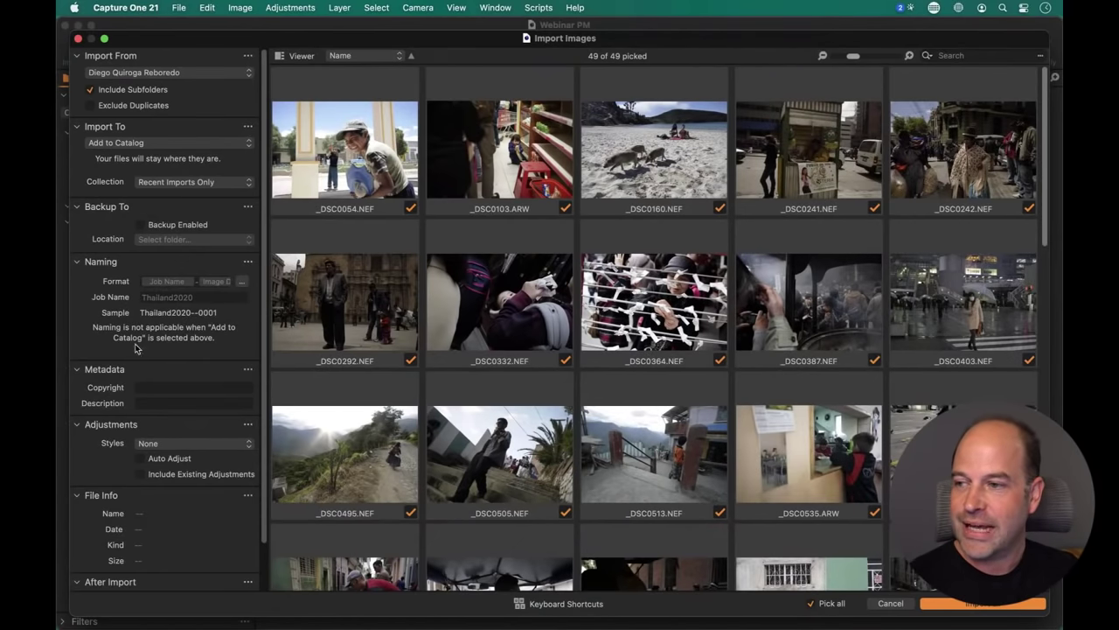
pyautogui.scroll(-1, 134, 513)
pyautogui.scroll(1, 134, 513)
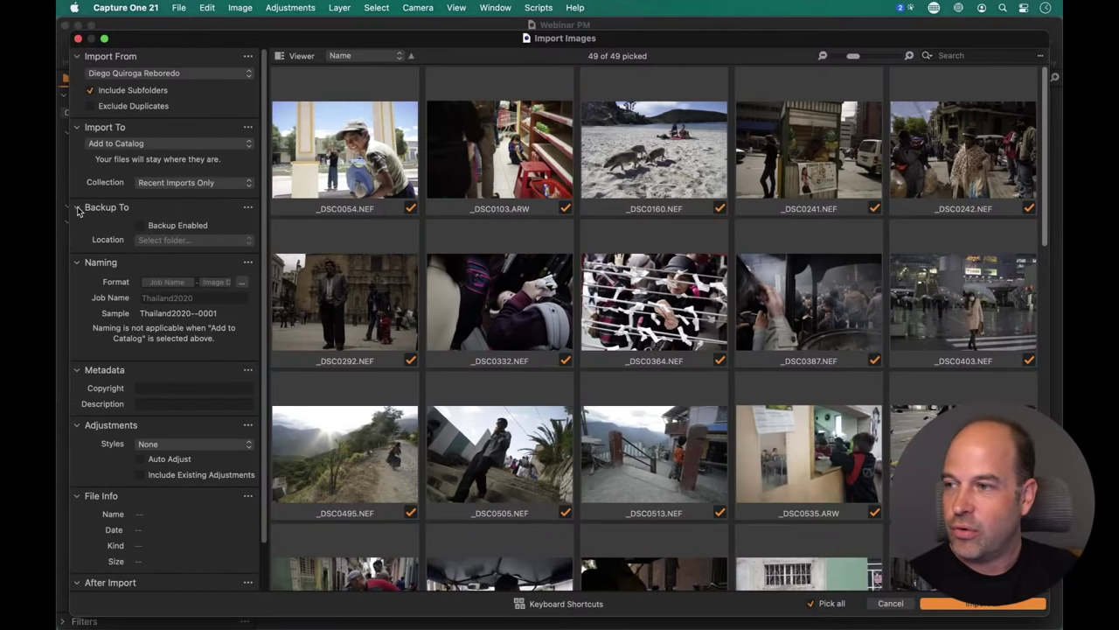
pyautogui.click(188, 143)
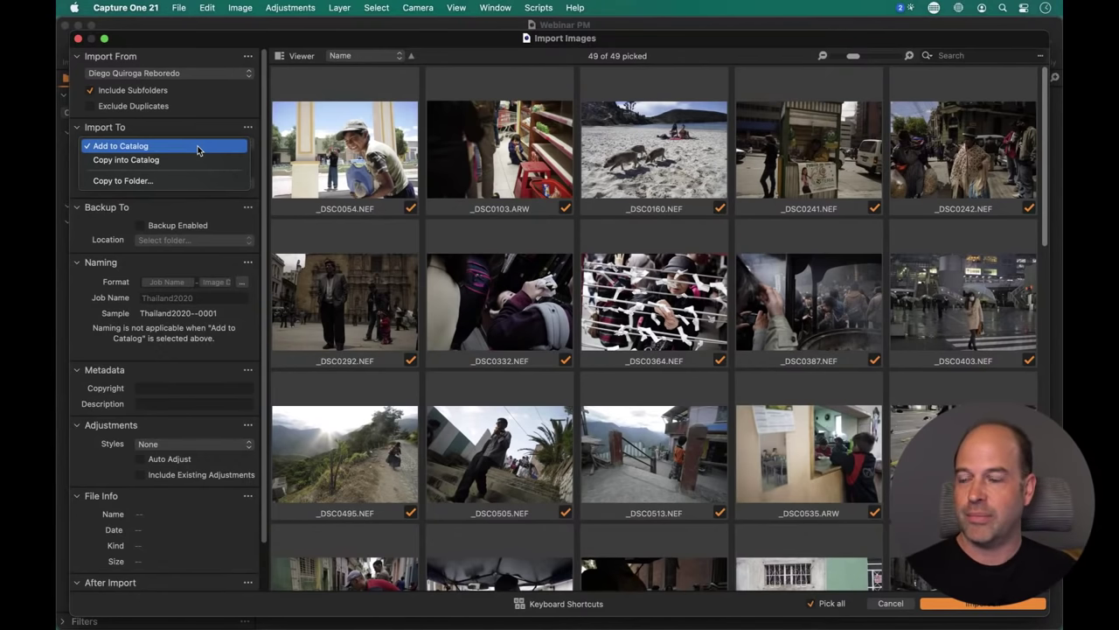
pyautogui.click(197, 147)
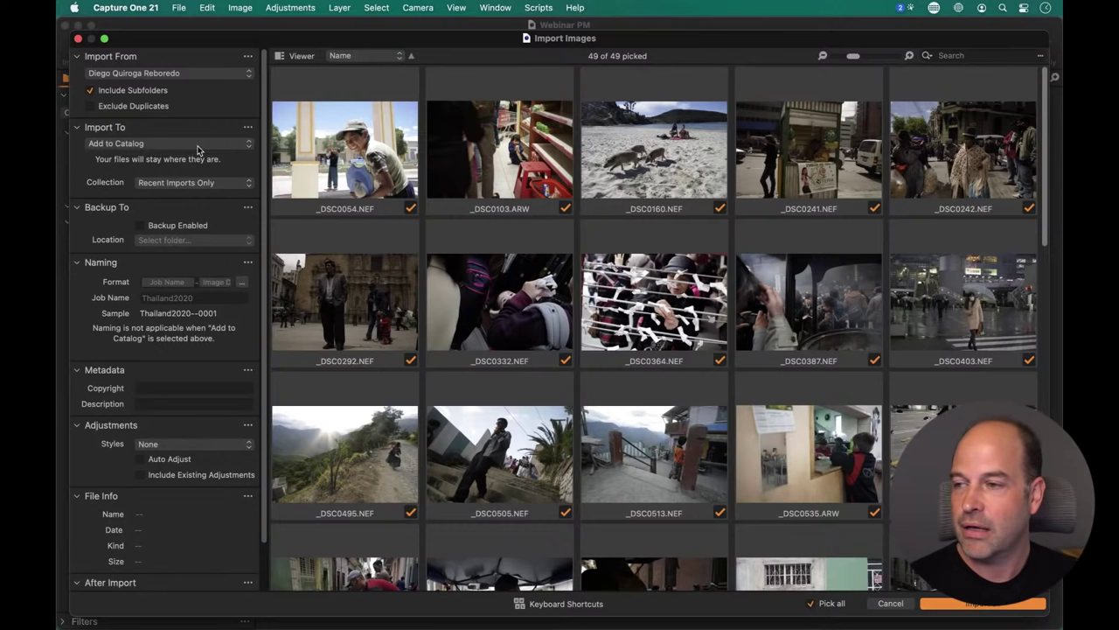
# Collapse Backup and Naming, enter the photographer's name as Copyright, and import all 49 images
pyautogui.click(78, 210)
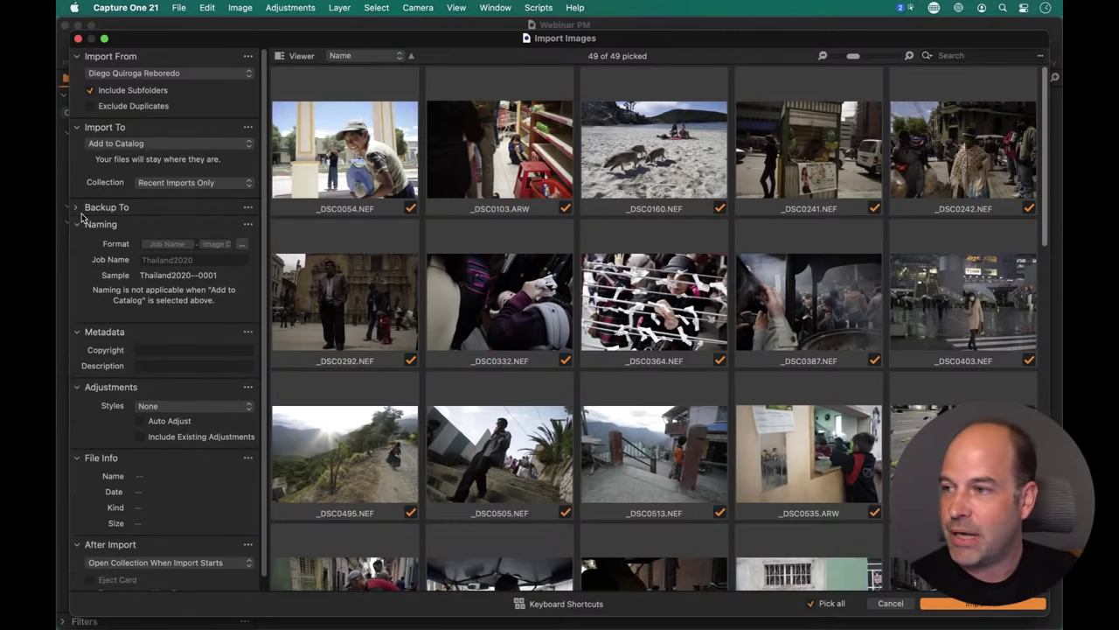
pyautogui.click(81, 224)
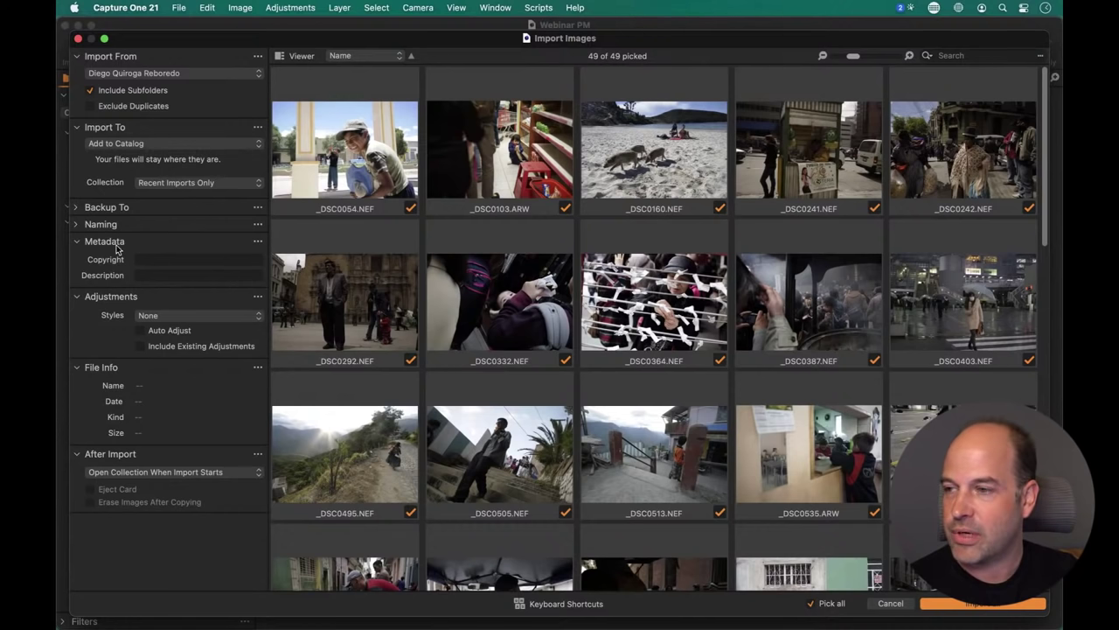
pyautogui.click(160, 259)
pyautogui.write('Die')
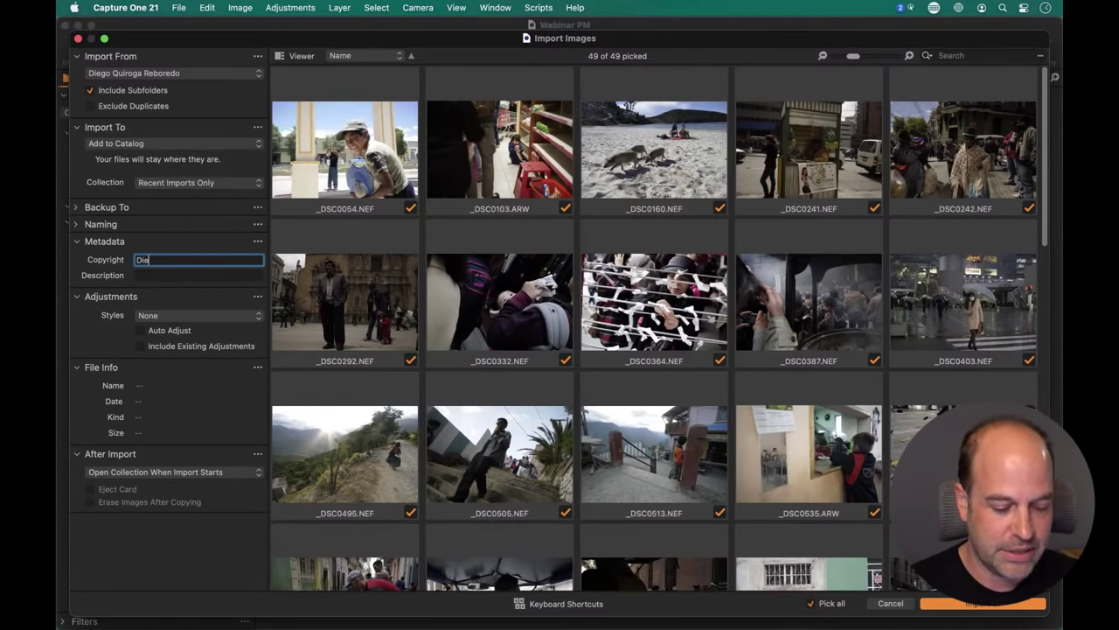
pyautogui.write('go')
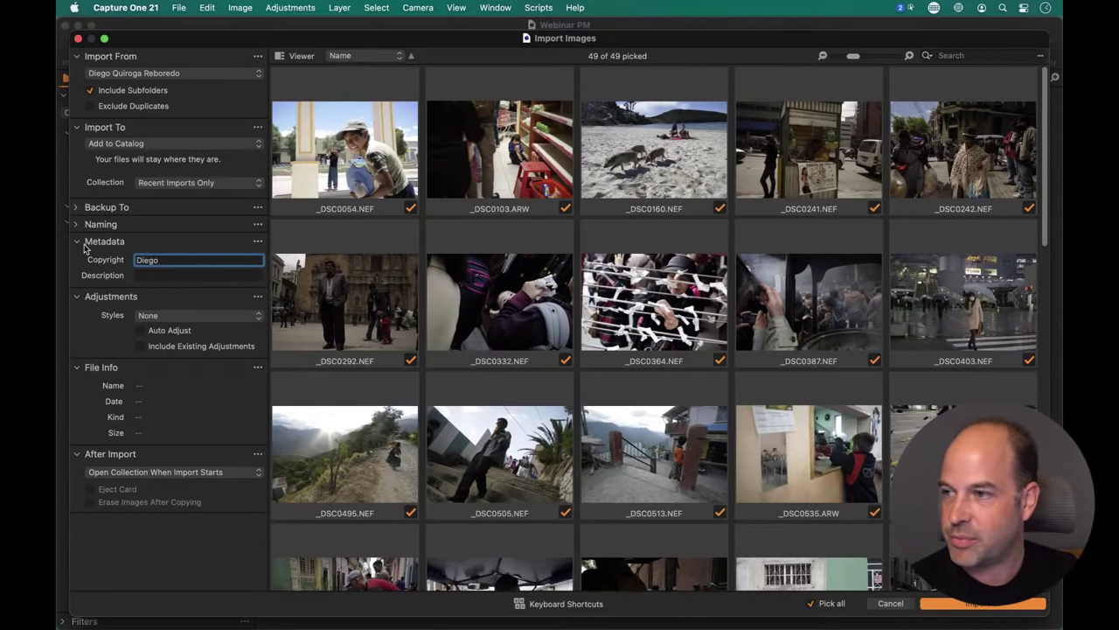
pyautogui.click(78, 242)
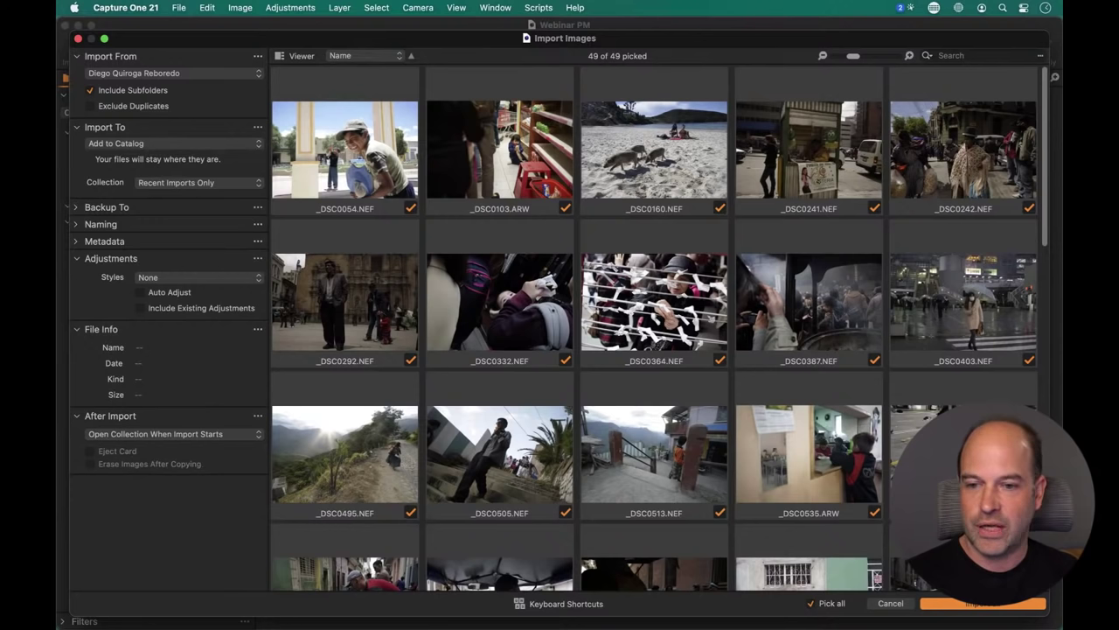
pyautogui.click(963, 603)
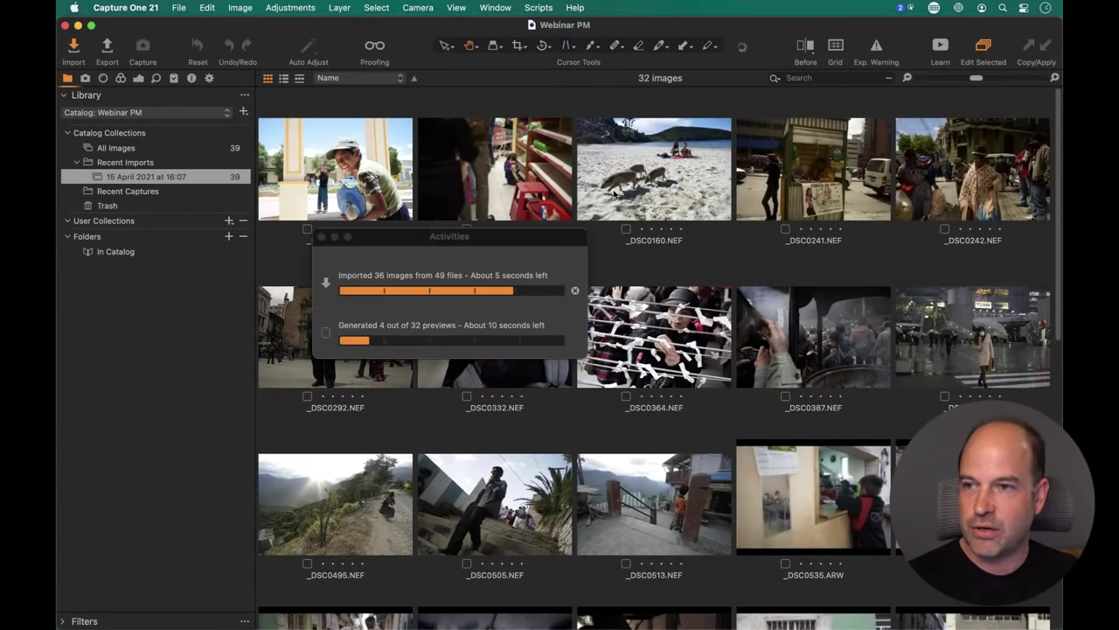
# Open the beach photo _DSC0160 full size and move the import progress window aside
pyautogui.click(665, 226)
pyautogui.doubleClick(665, 226)
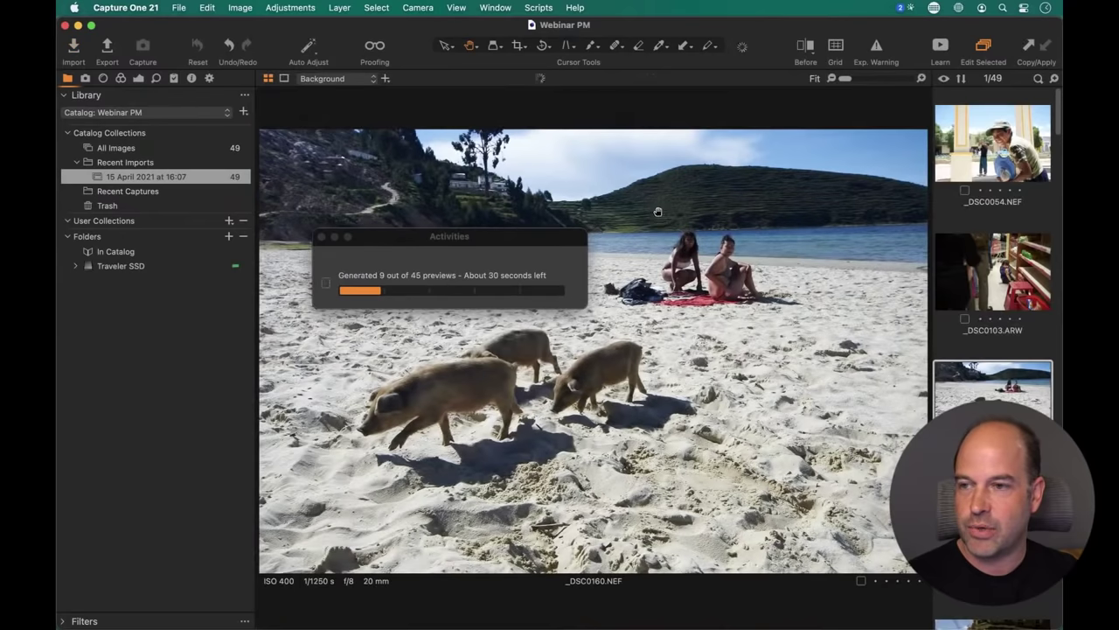
pyautogui.moveTo(446, 246); pyautogui.dragTo(499, 267)
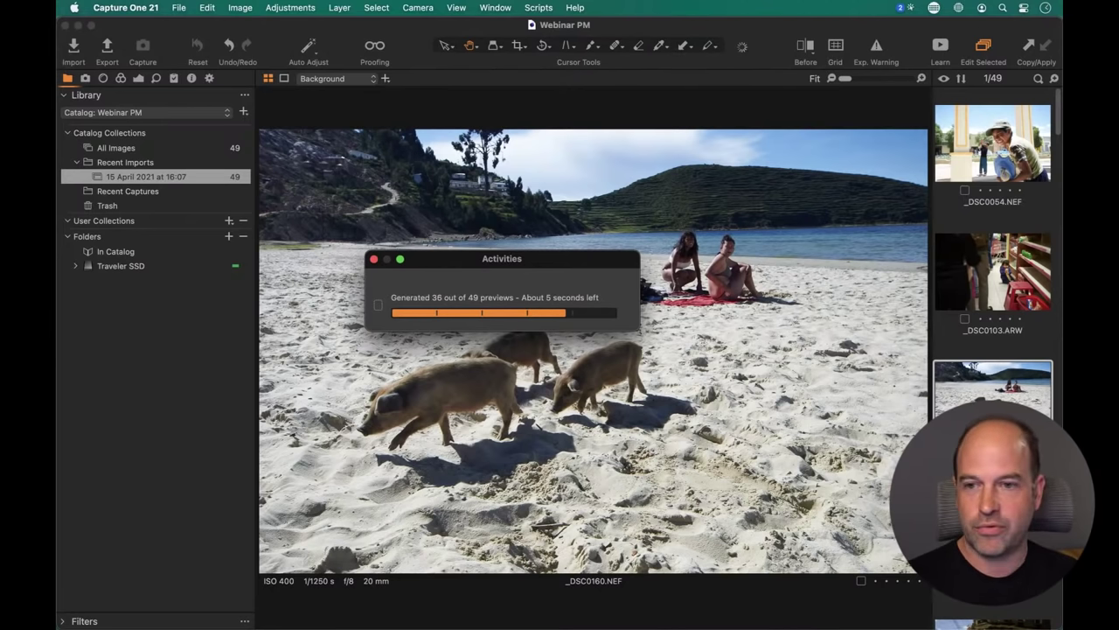
# Compare _DSC0160 with the kiosk and street photos _DSC0241 and _DSC0242 via thumbnails
pyautogui.click(993, 516)
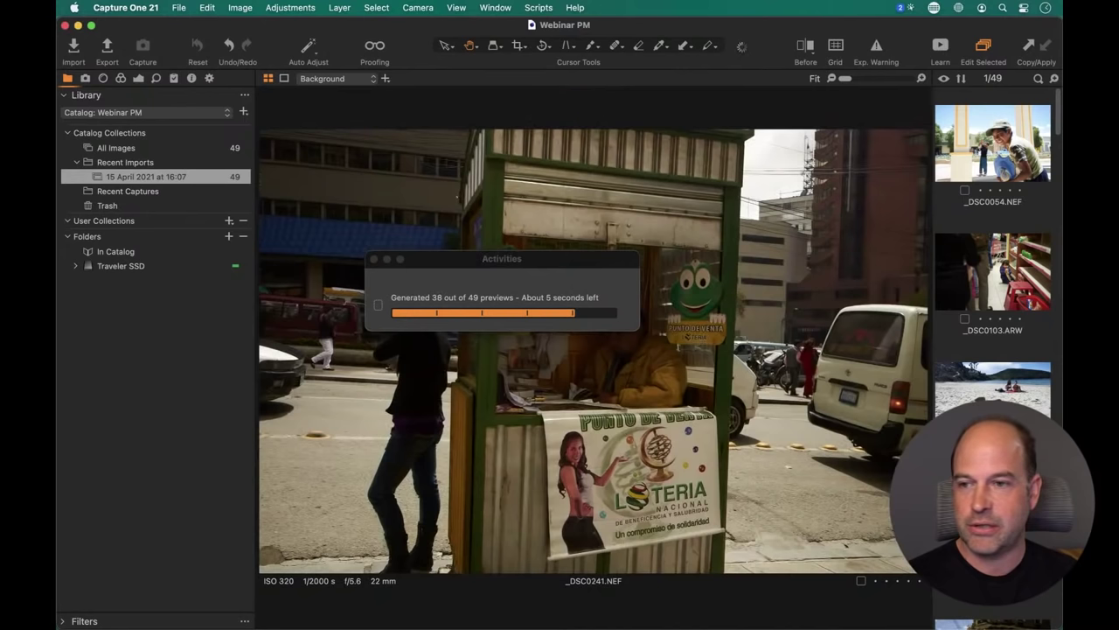
pyautogui.click(1000, 394)
pyautogui.scroll(-2, 1003, 398)
pyautogui.click(992, 481)
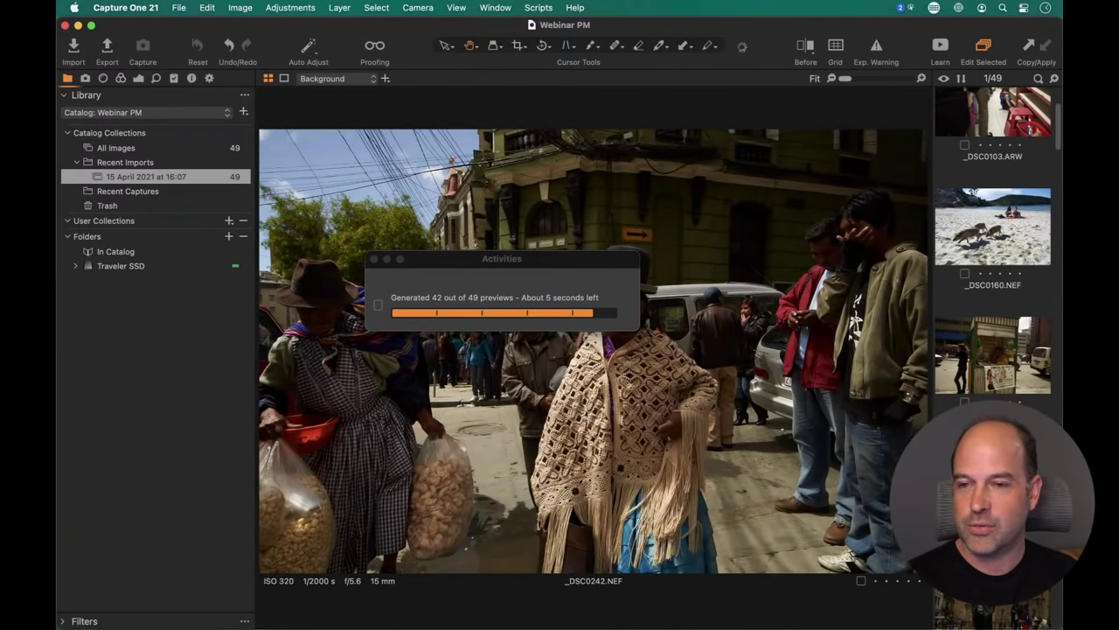
pyautogui.click(988, 370)
pyautogui.click(982, 253)
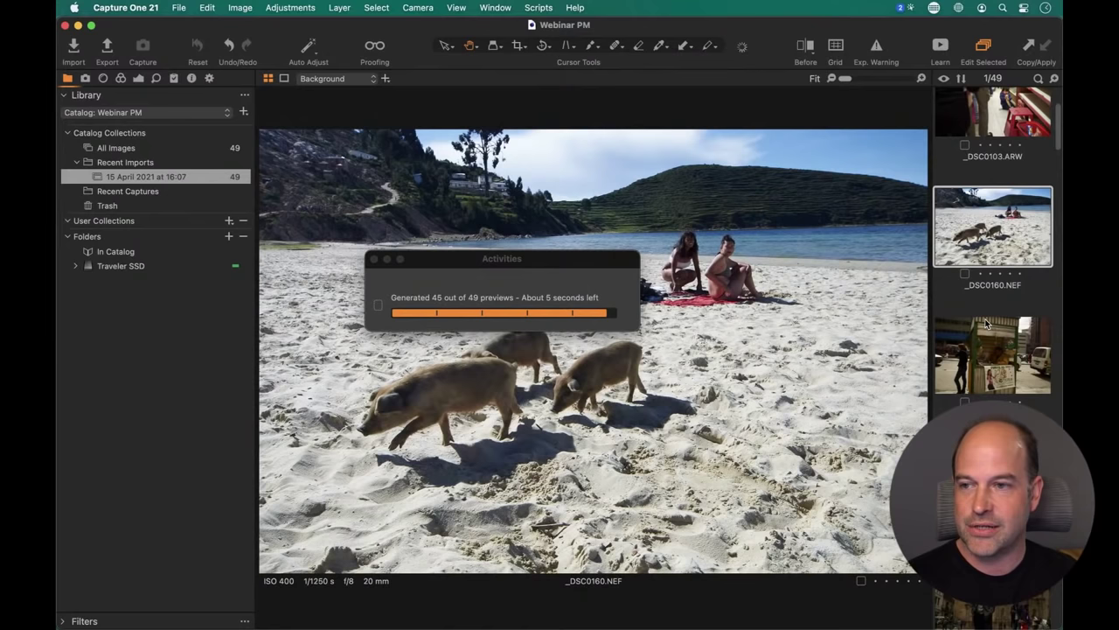
pyautogui.scroll(2, 989, 337)
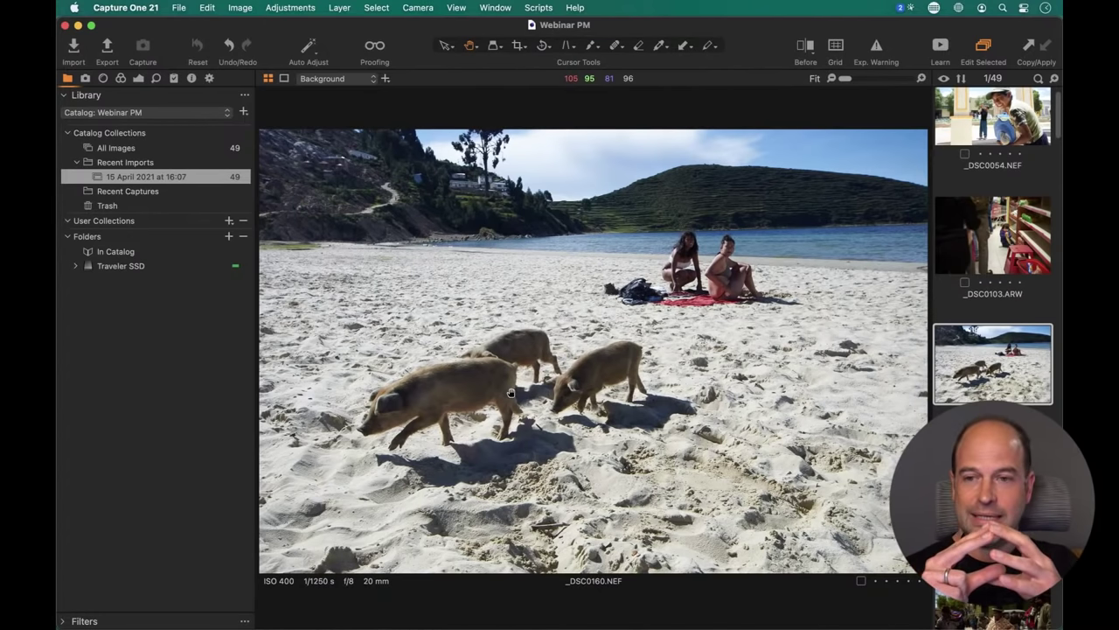
# Step through the following photos with the arrow keys, then return to _DSC0160
pyautogui.press('Right')
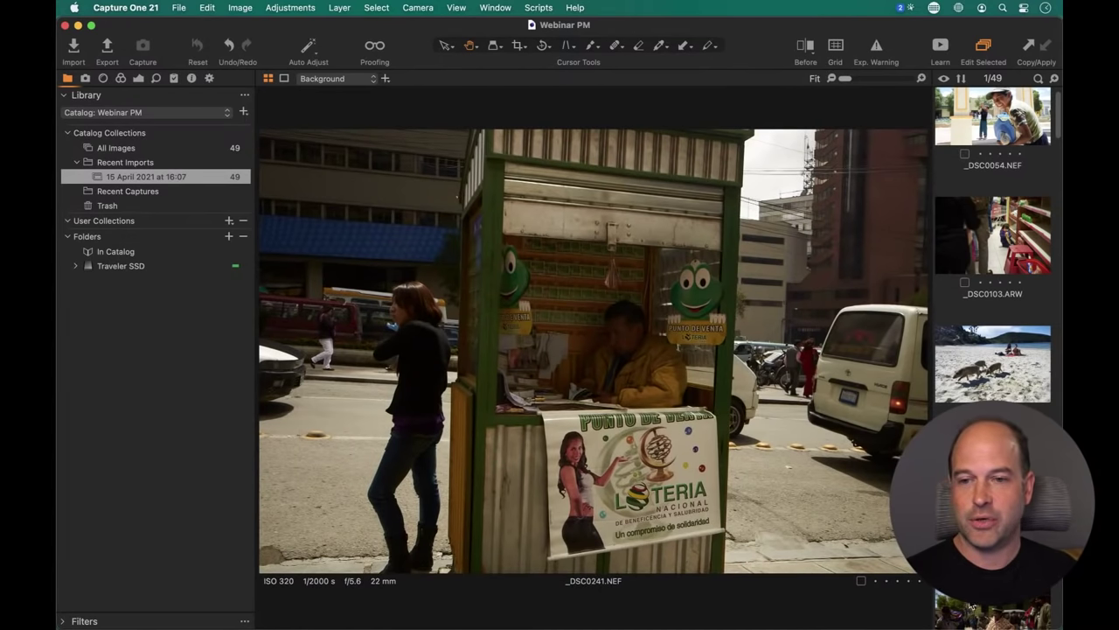
pyautogui.press('Right')
pyautogui.click(993, 312)
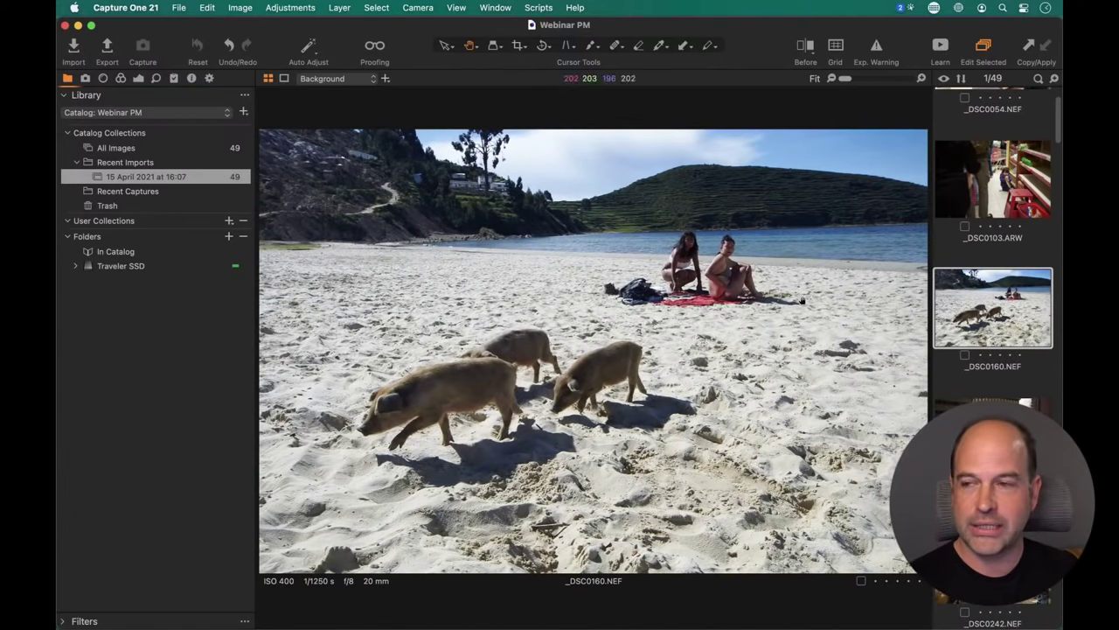
pyautogui.click(142, 7)
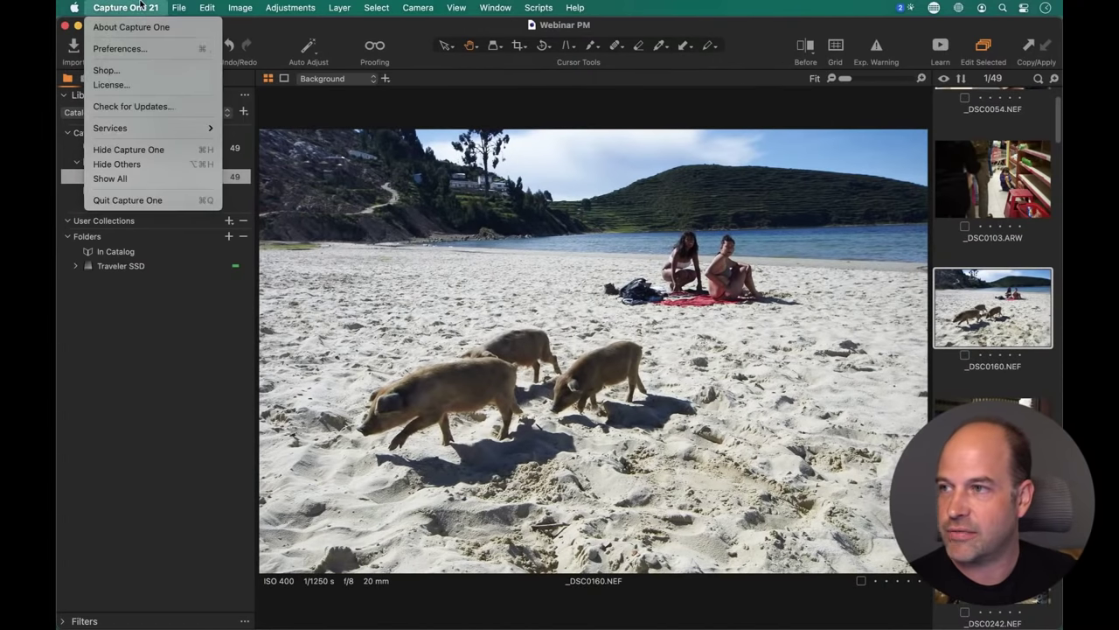
# In Preferences > Image, set Preview Image Size to 3840 px and close the window
pyautogui.click(168, 50)
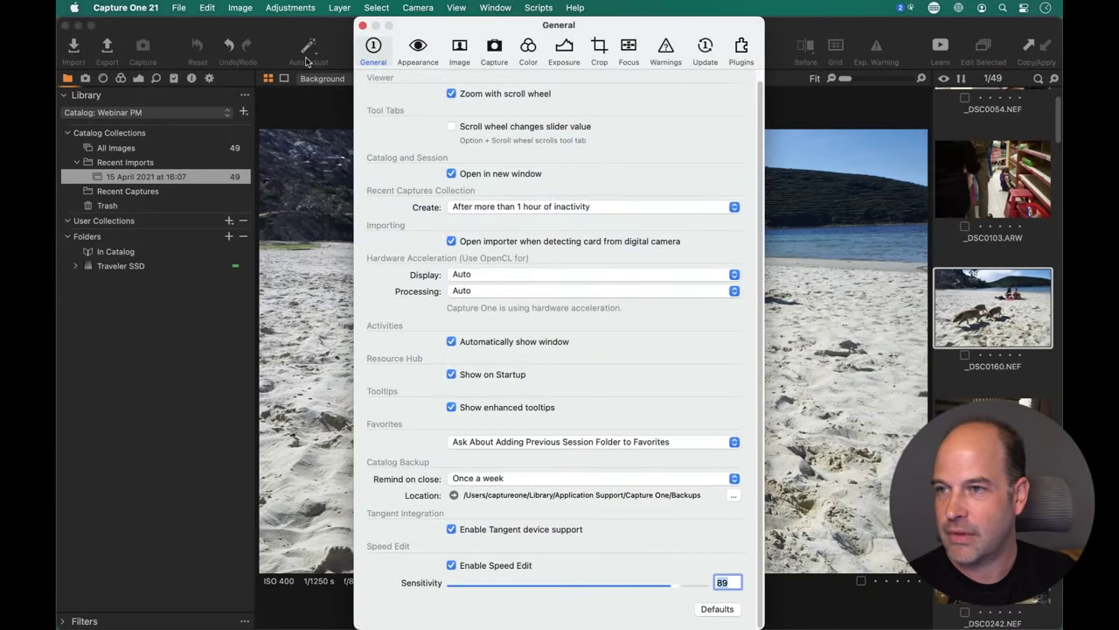
pyautogui.click(460, 47)
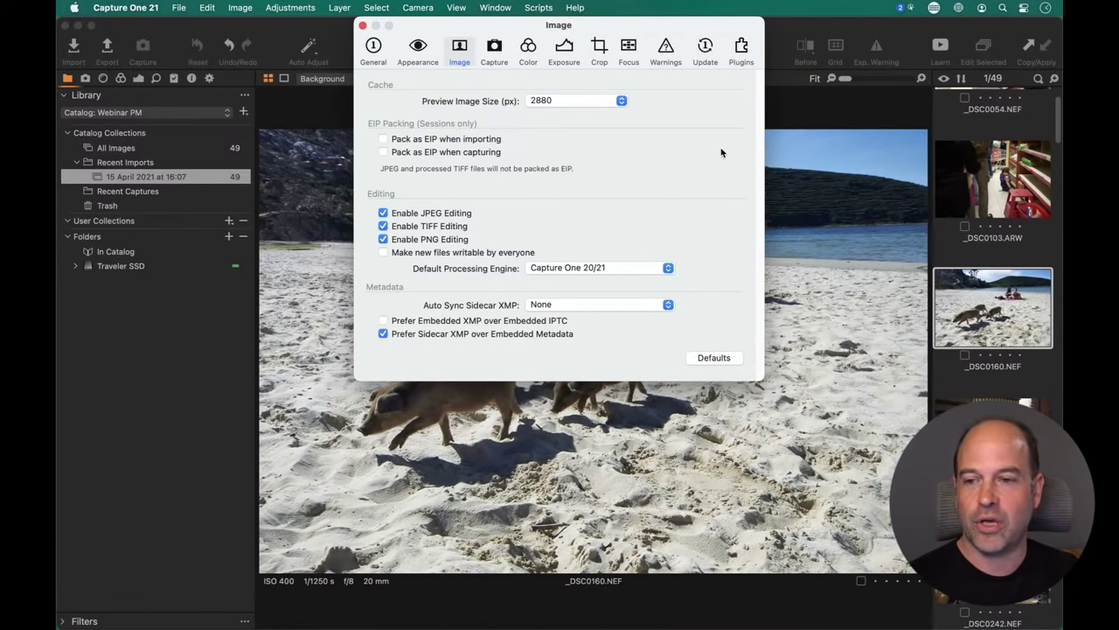
pyautogui.click(559, 103)
pyautogui.click(561, 73)
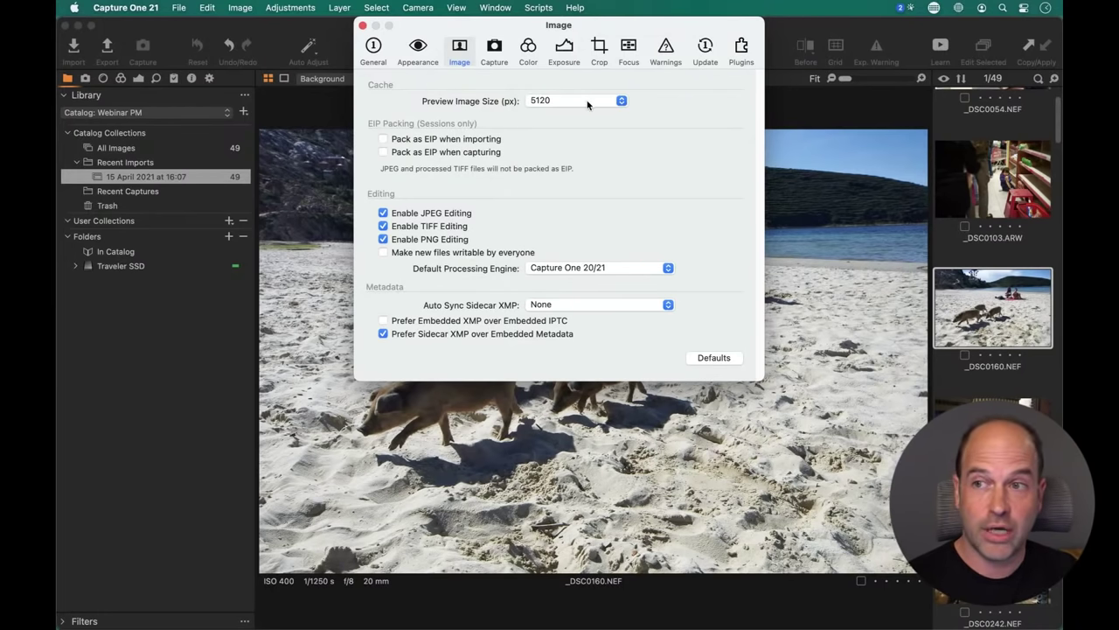
pyautogui.click(584, 102)
pyautogui.click(574, 116)
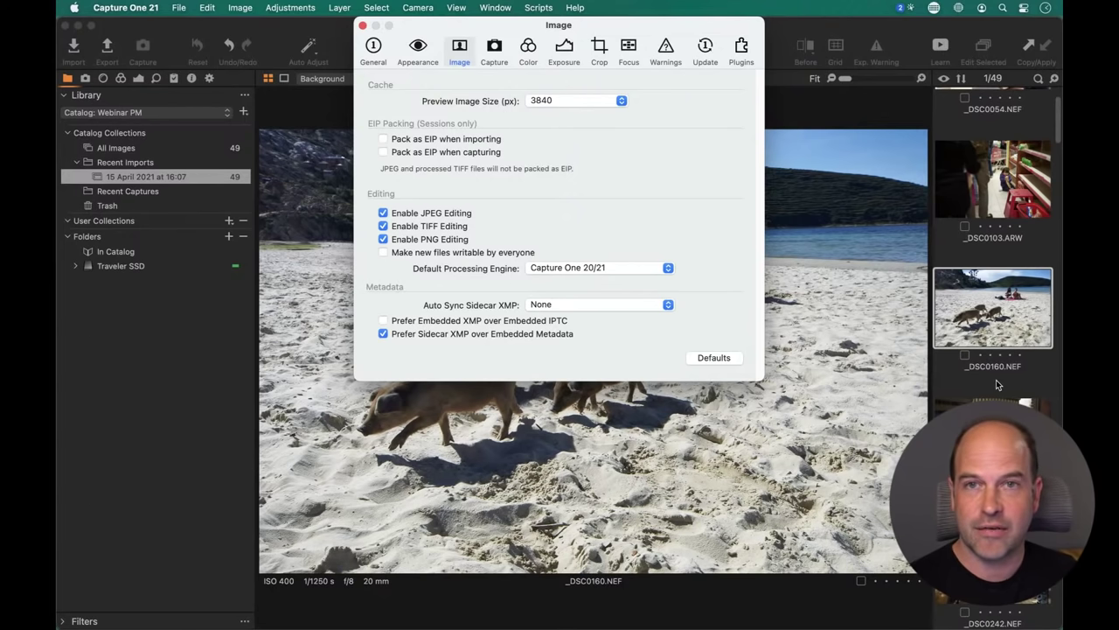
pyautogui.click(592, 102)
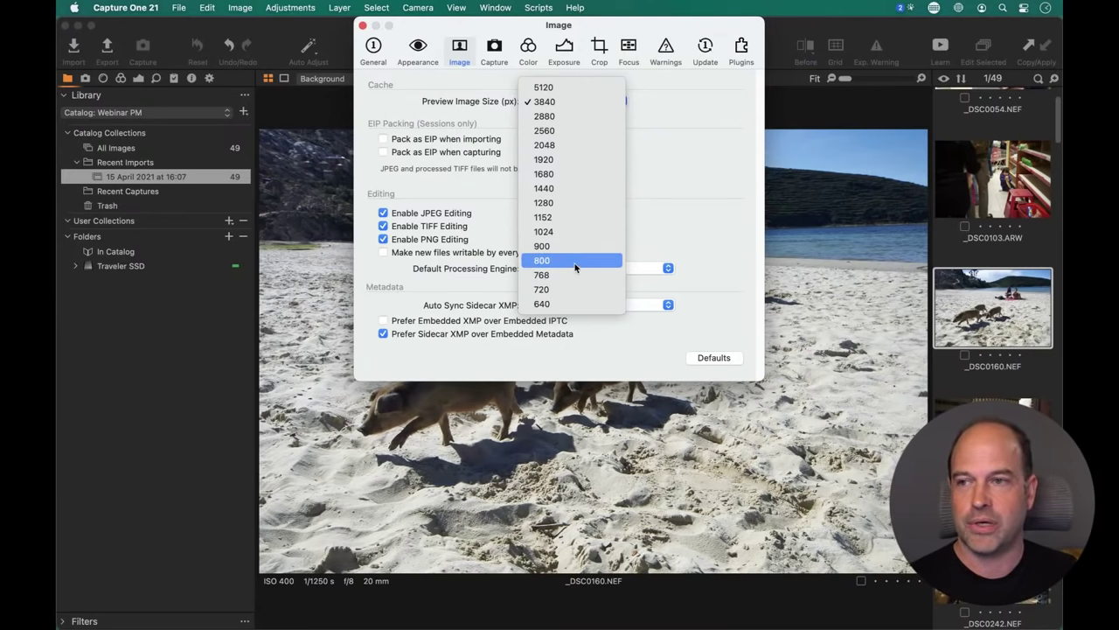
pyautogui.click(578, 102)
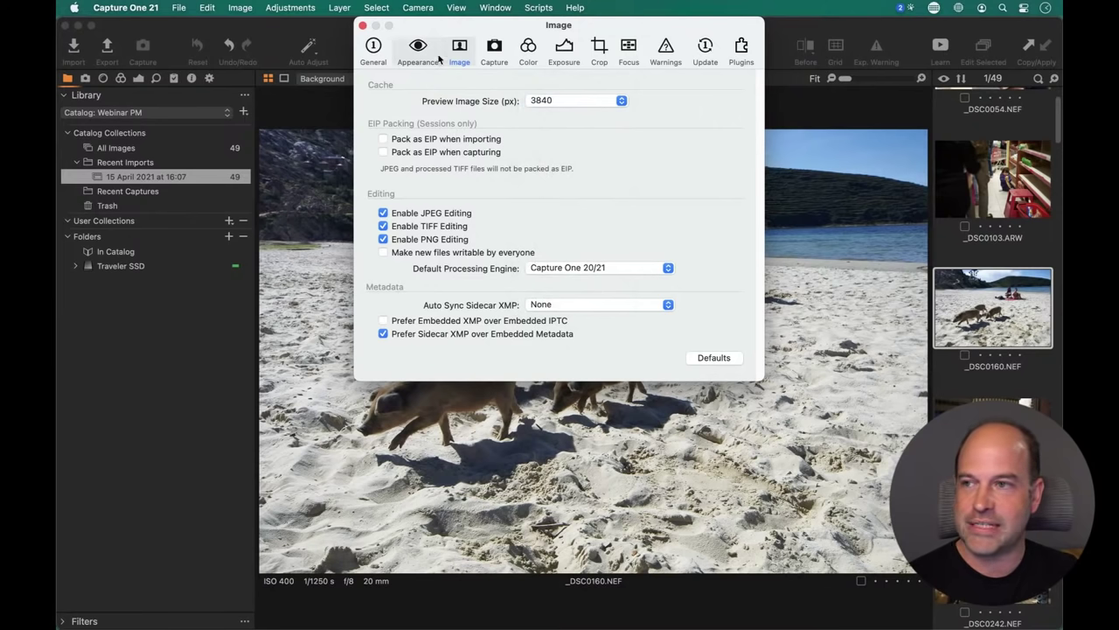
pyautogui.click(362, 25)
# Reopen the import window and expand Traveler SSD to reveal the photographer's six country subfolders
pyautogui.click(240, 8)
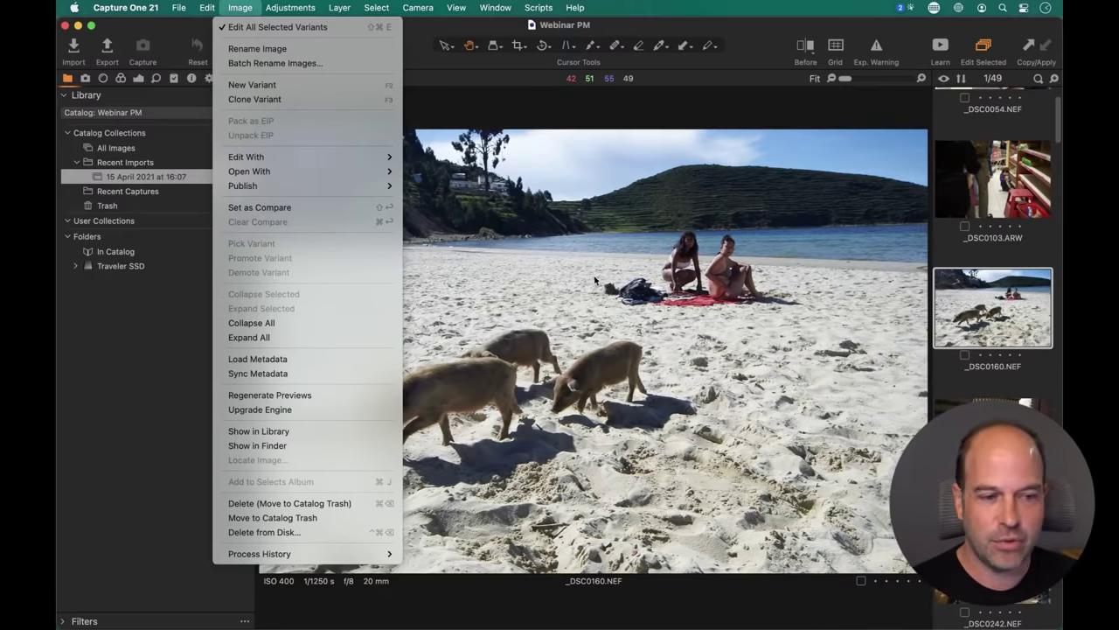
pyautogui.click(629, 270)
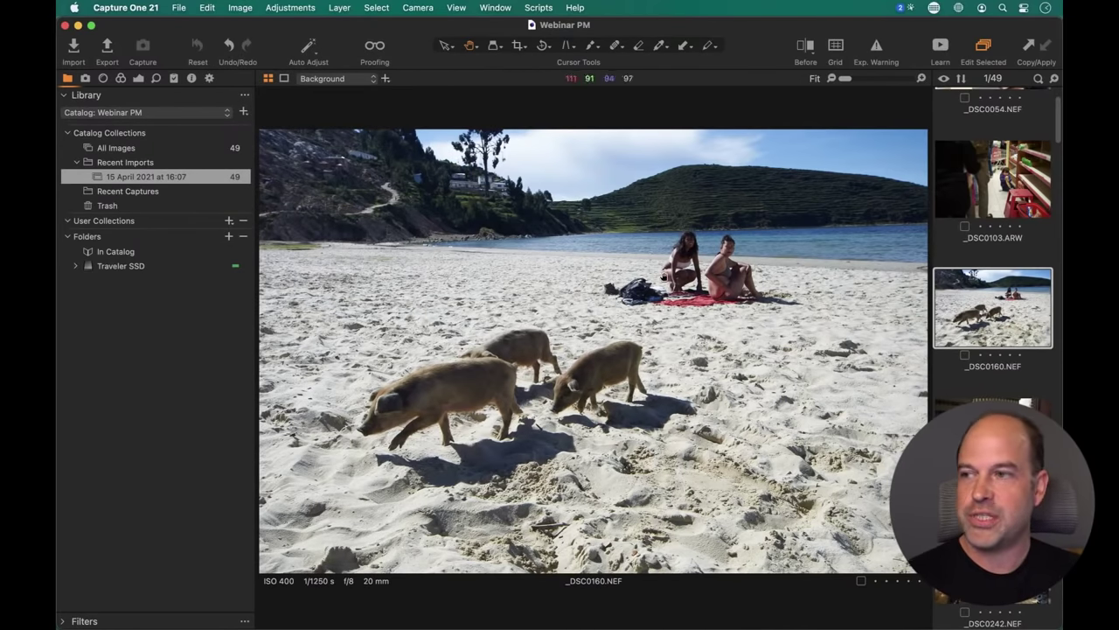
pyautogui.click(74, 47)
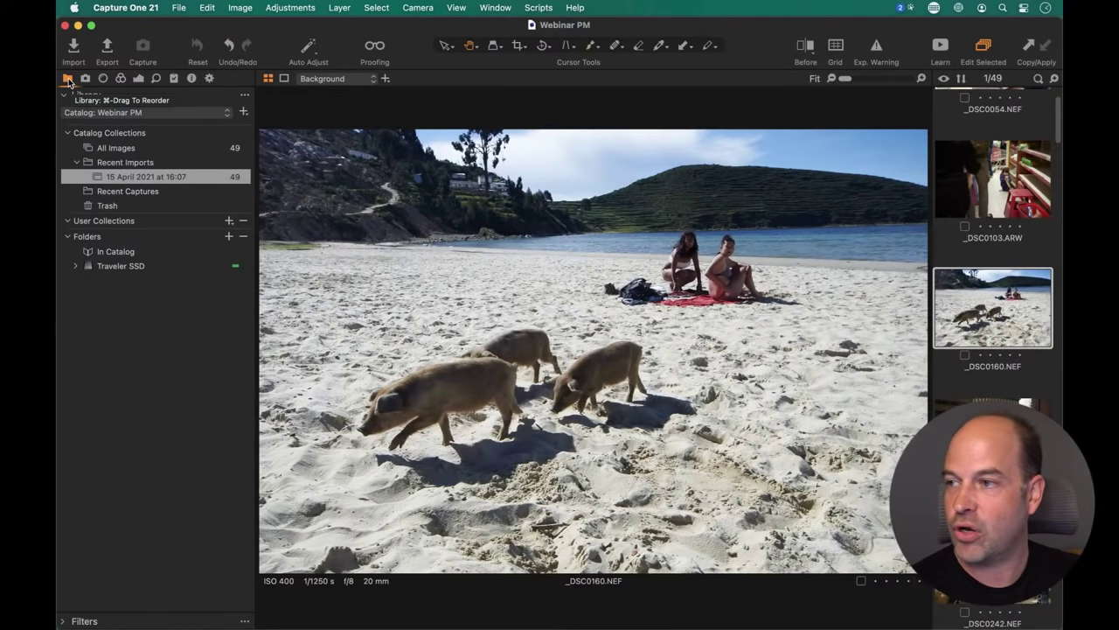
pyautogui.click(75, 265)
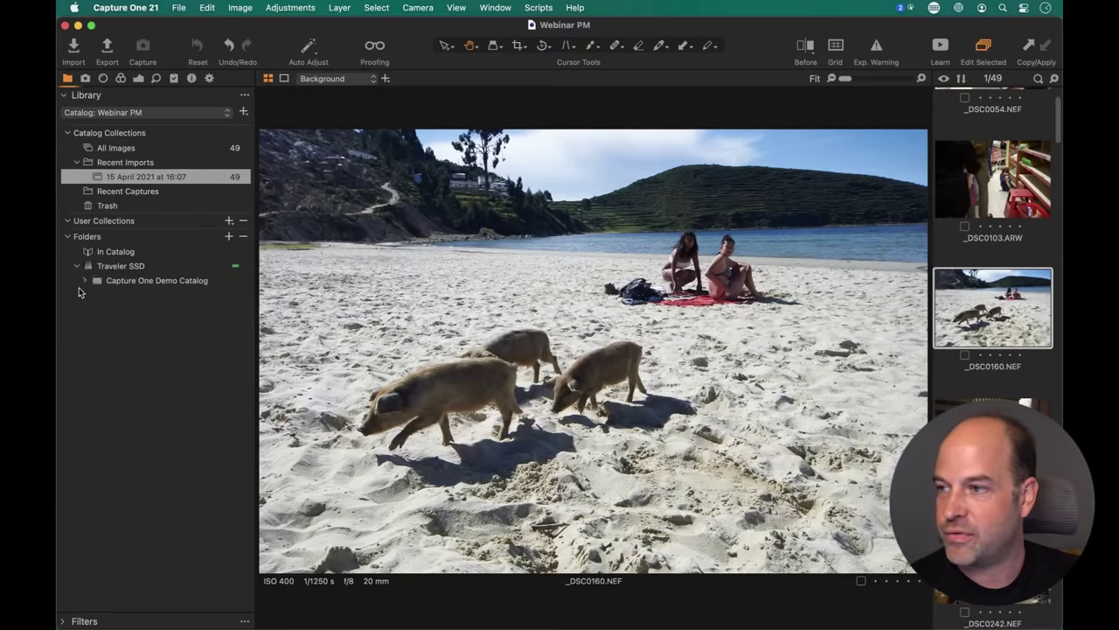
pyautogui.click(104, 311)
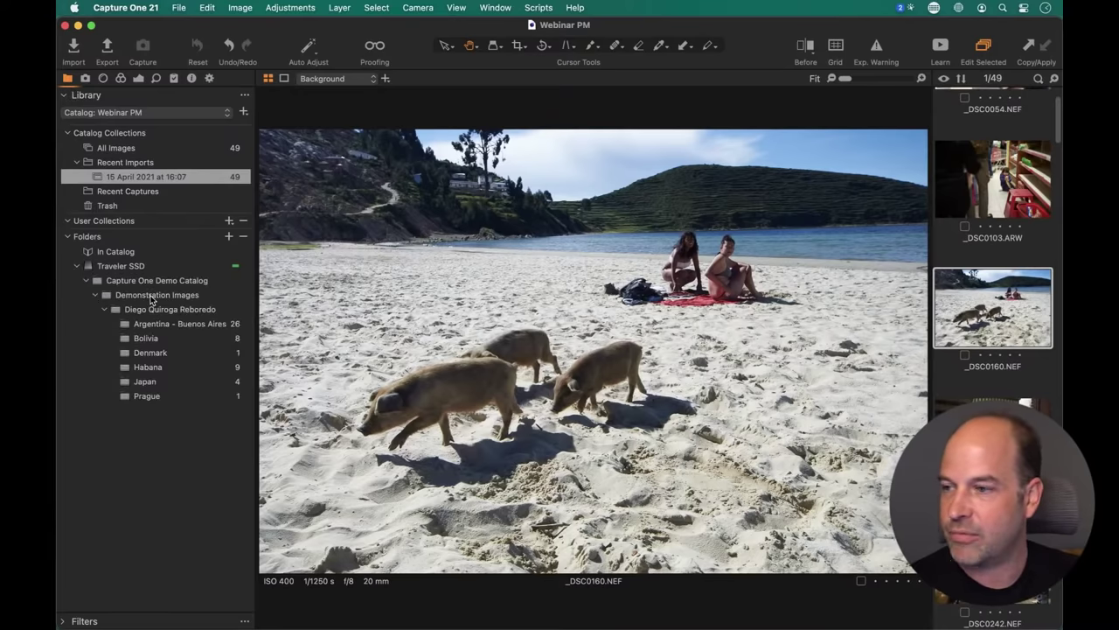
pyautogui.press('super+Tab')
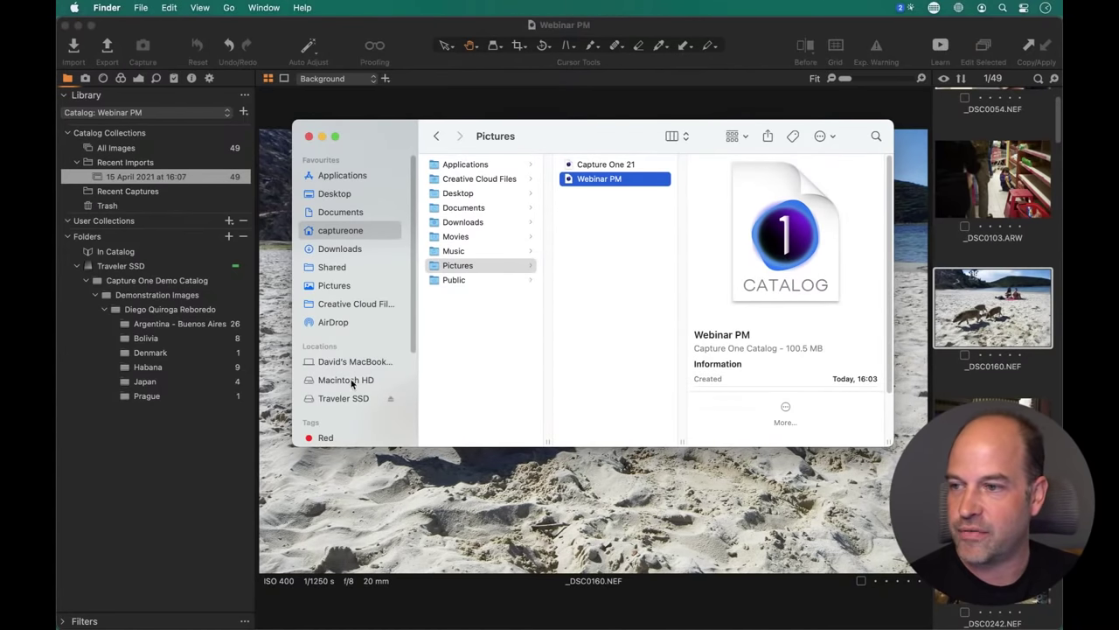
# Browse Traveler SSD to the photographer's folder in Demonstration Images, then return to Capture One
pyautogui.click(354, 398)
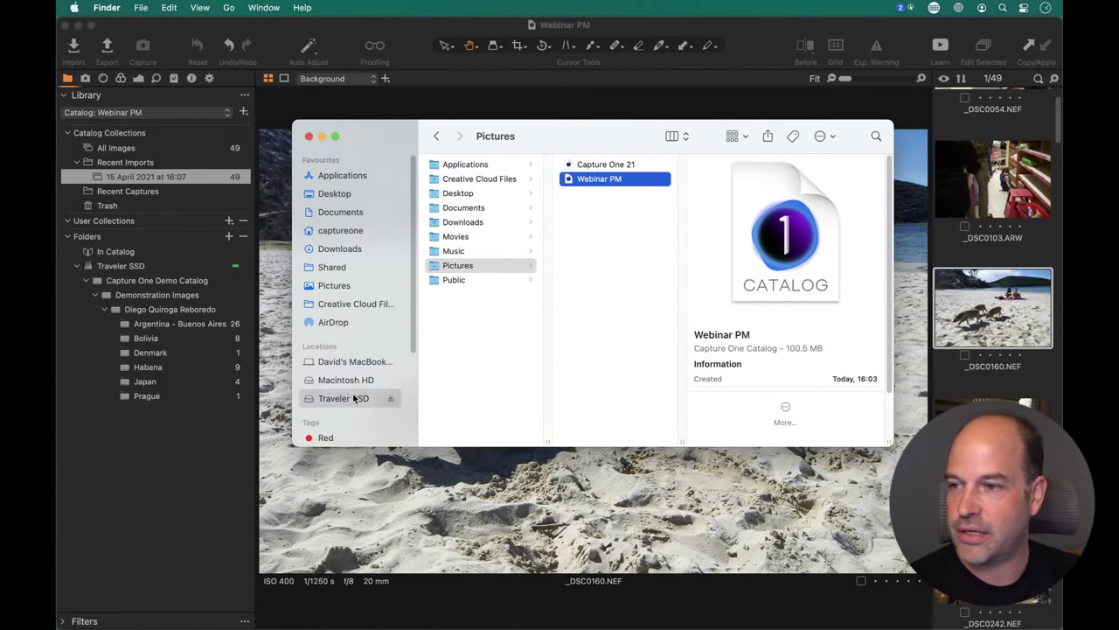
pyautogui.click(499, 163)
pyautogui.click(604, 178)
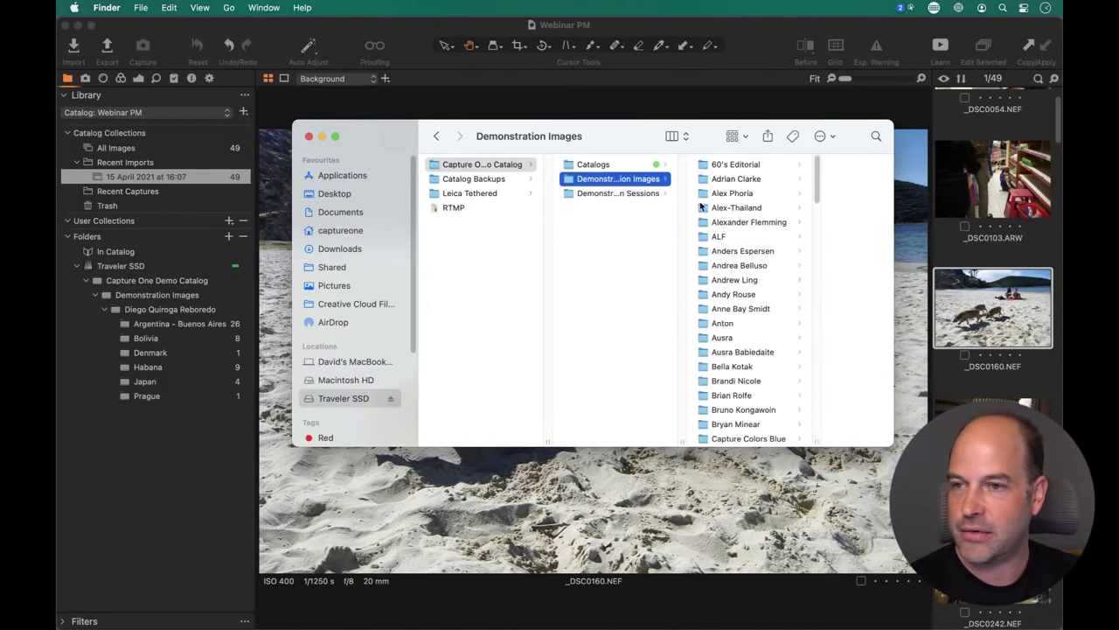
pyautogui.scroll(-10, 740, 350)
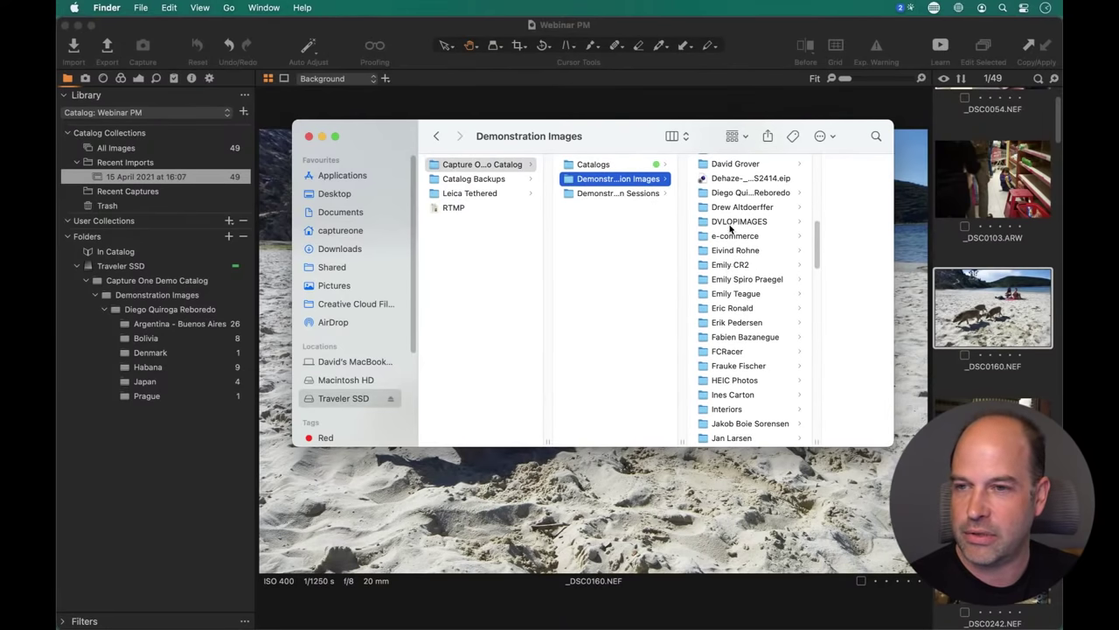
pyautogui.click(734, 192)
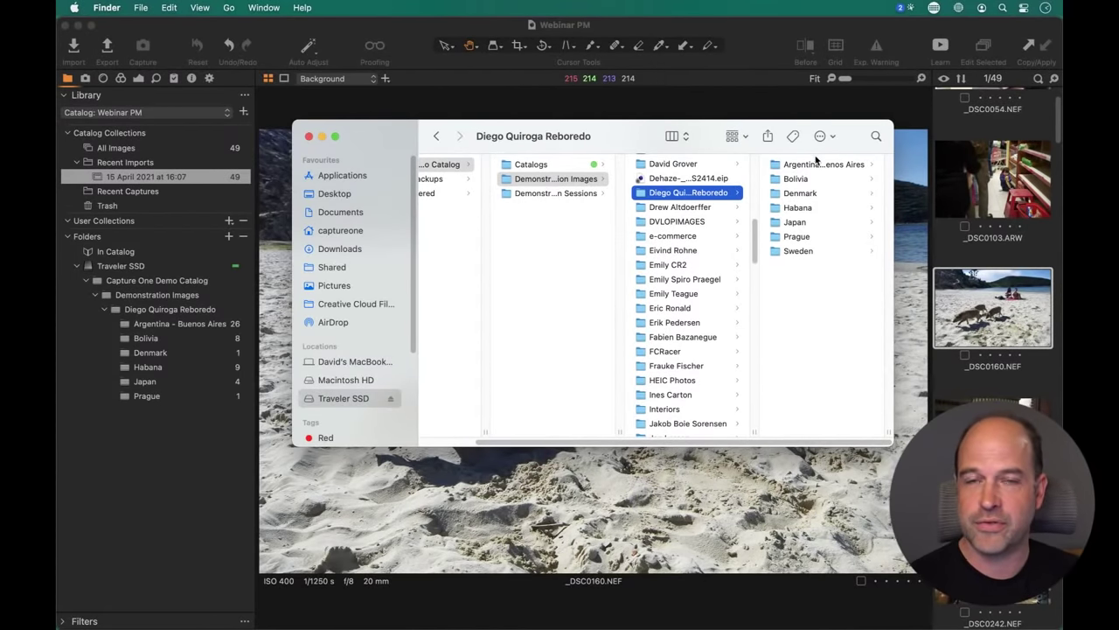
pyautogui.click(498, 514)
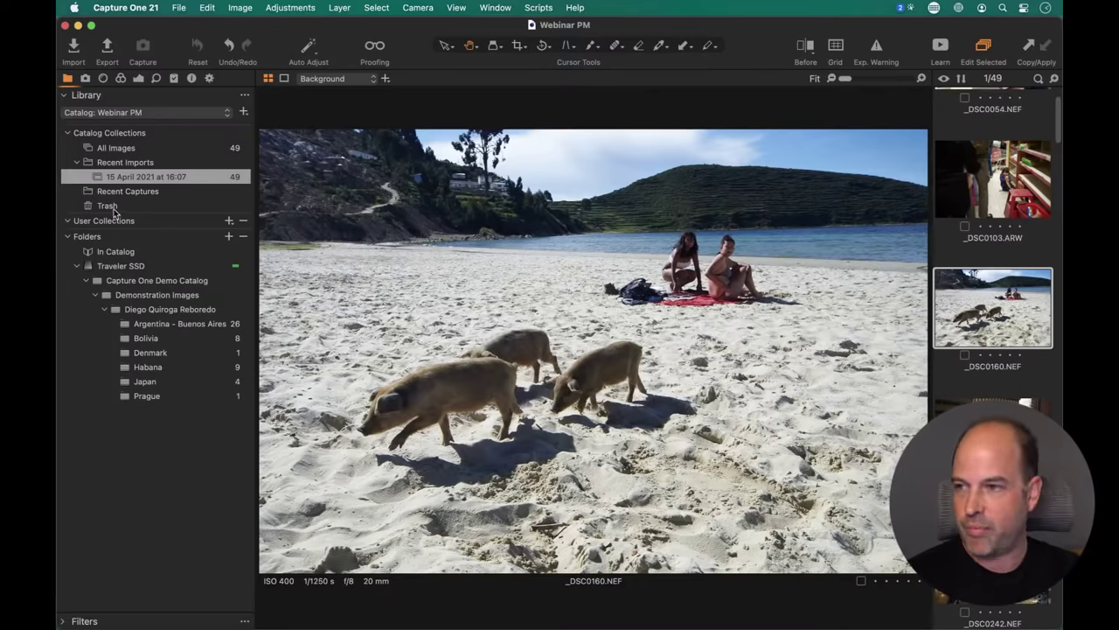
# Start a new import and choose a different source folder from the Import From list
pyautogui.click(73, 47)
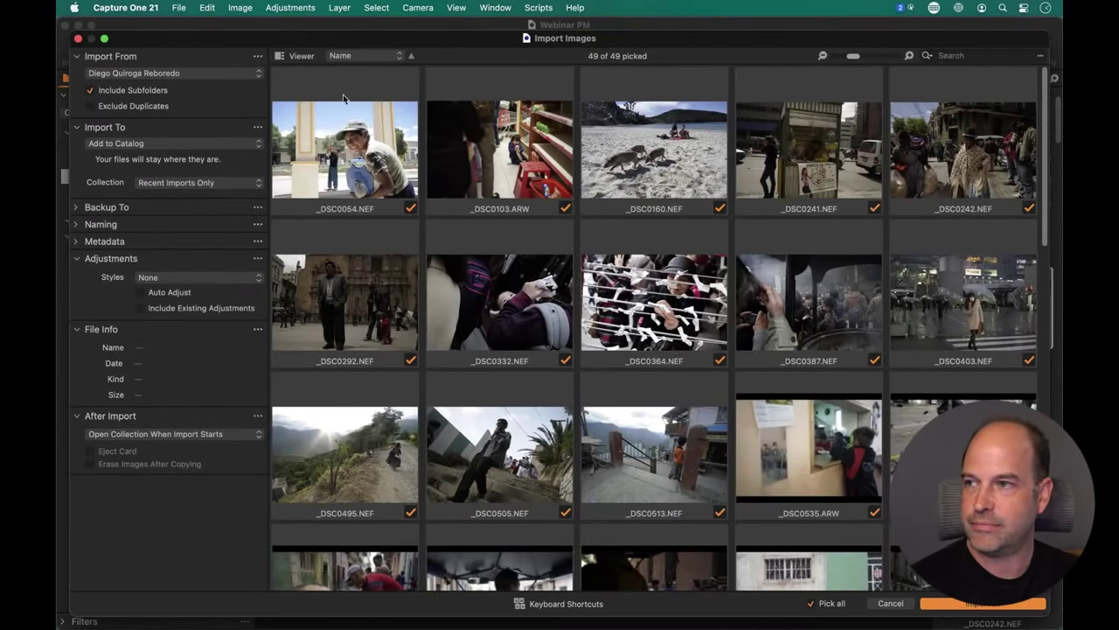
pyautogui.click(227, 76)
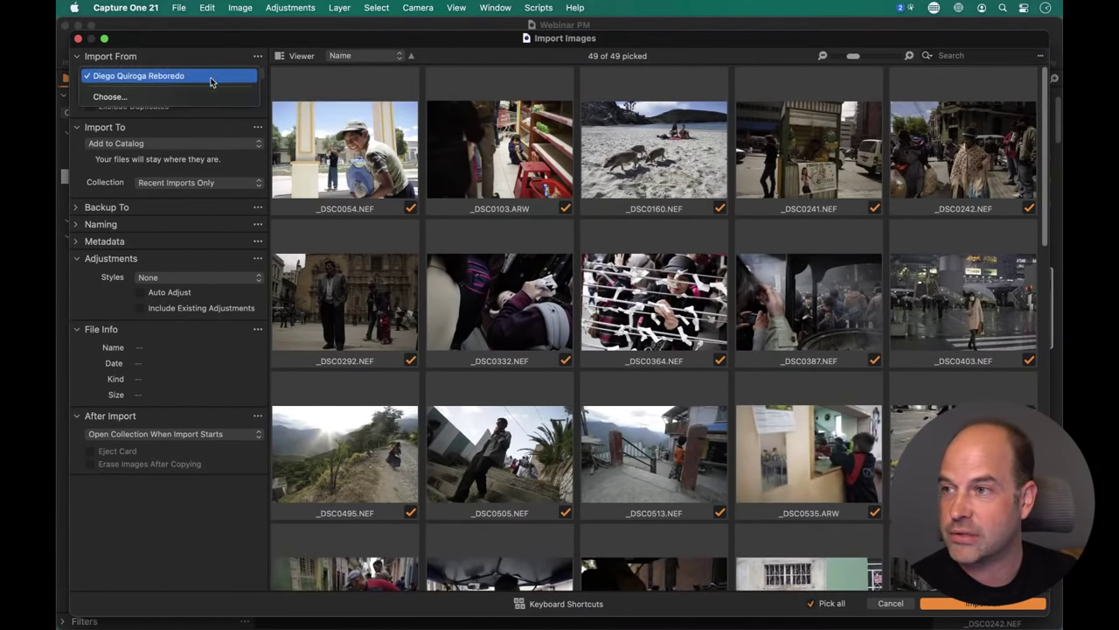
pyautogui.click(207, 97)
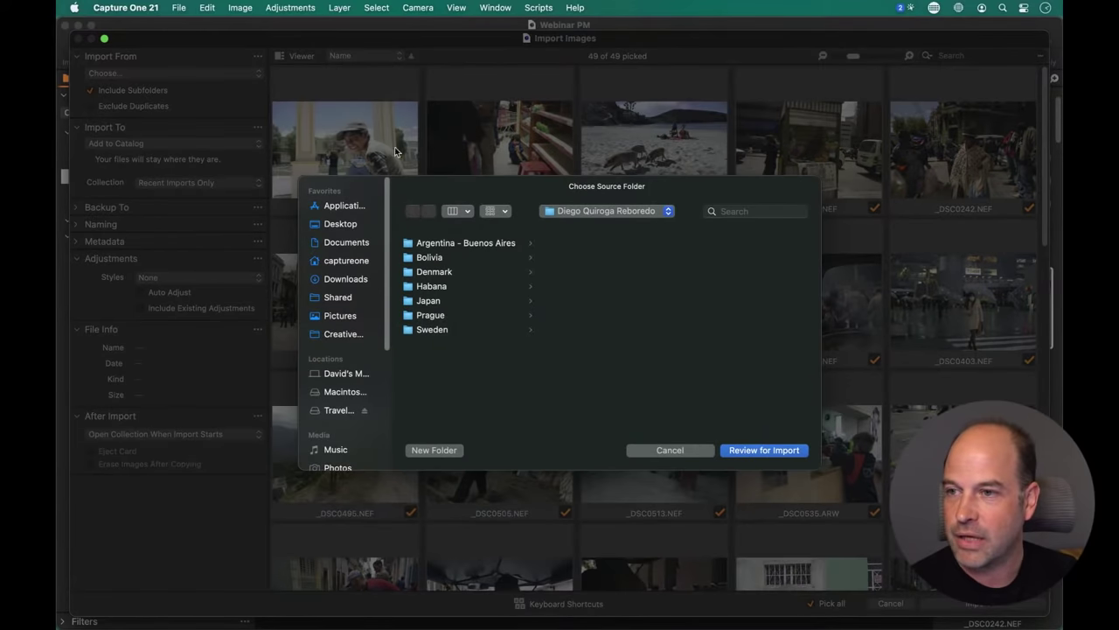
# Go up to Demonstration Images and look inside the portrait and animal photographers' folders
pyautogui.click(594, 211)
pyautogui.click(591, 226)
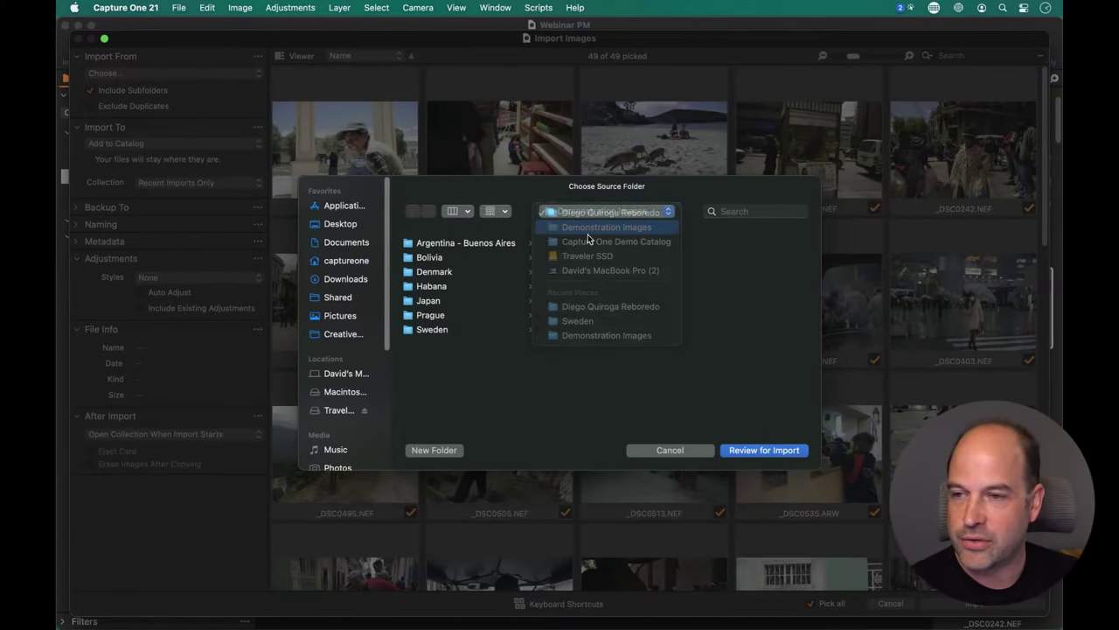
pyautogui.moveTo(817, 248); pyautogui.dragTo(817, 278)
pyautogui.click(724, 303)
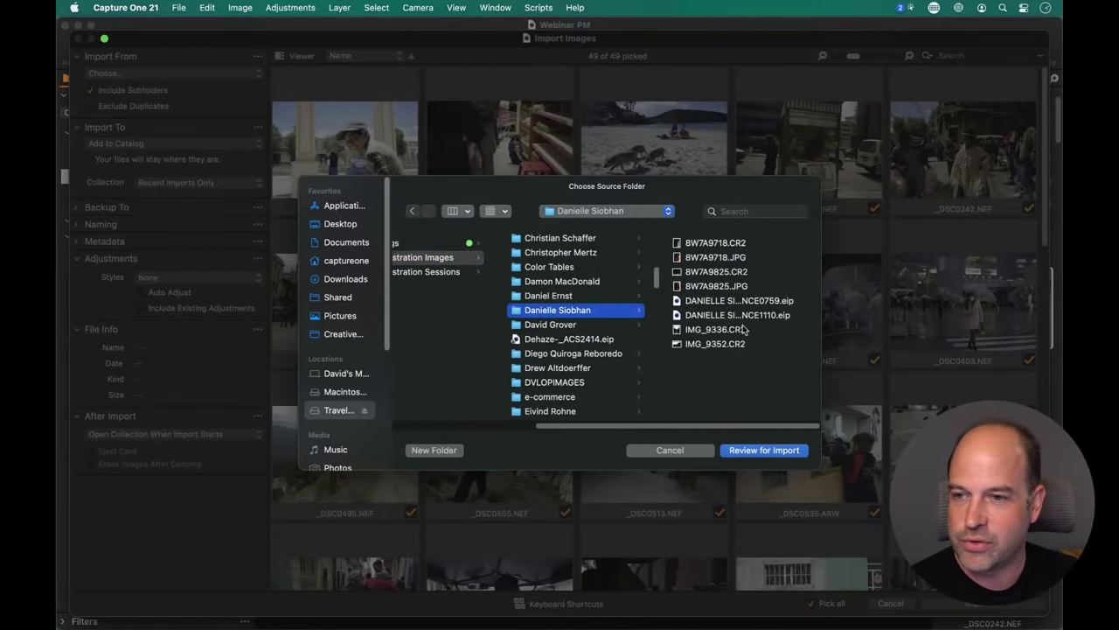
pyautogui.moveTo(655, 277); pyautogui.dragTo(656, 394)
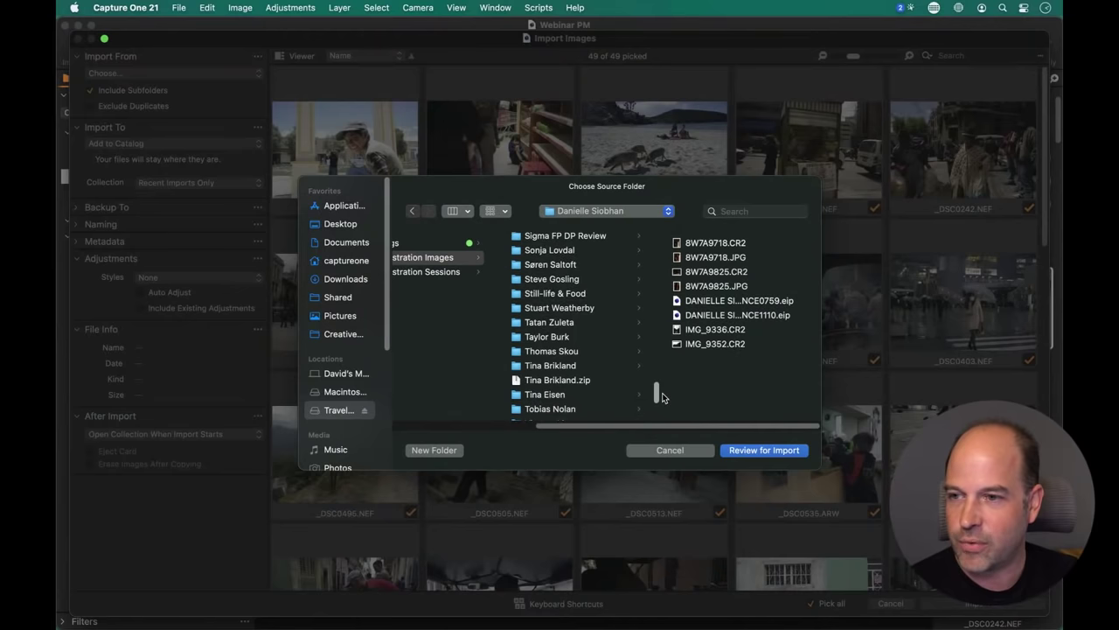
pyautogui.click(583, 367)
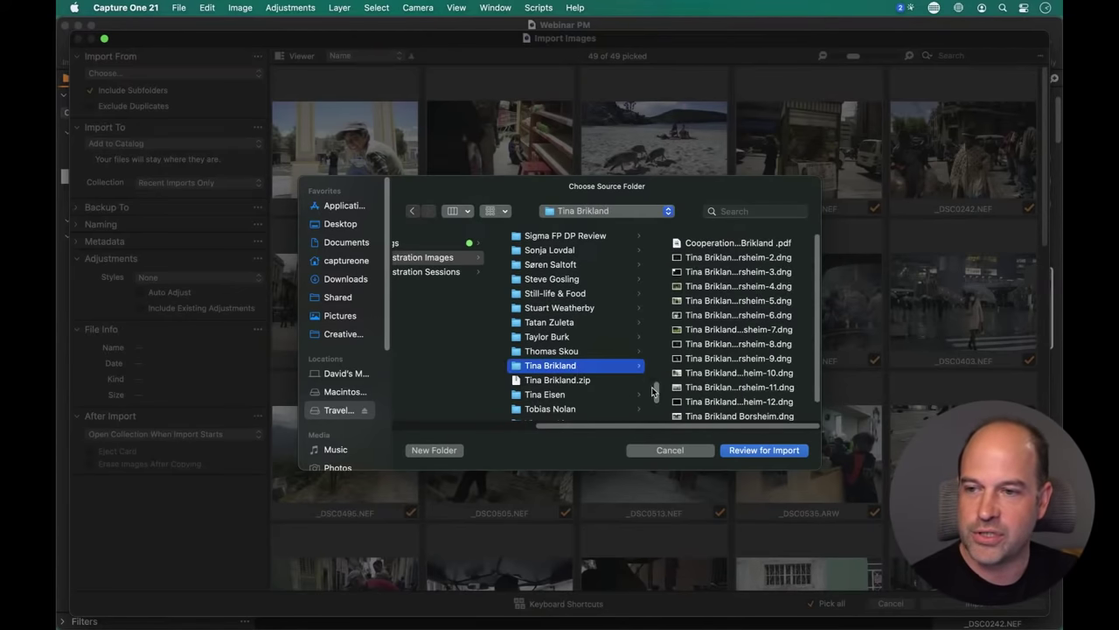
pyautogui.moveTo(656, 390); pyautogui.dragTo(656, 278)
# Select both photographer folders and load their images for import review
pyautogui.click(570, 300)
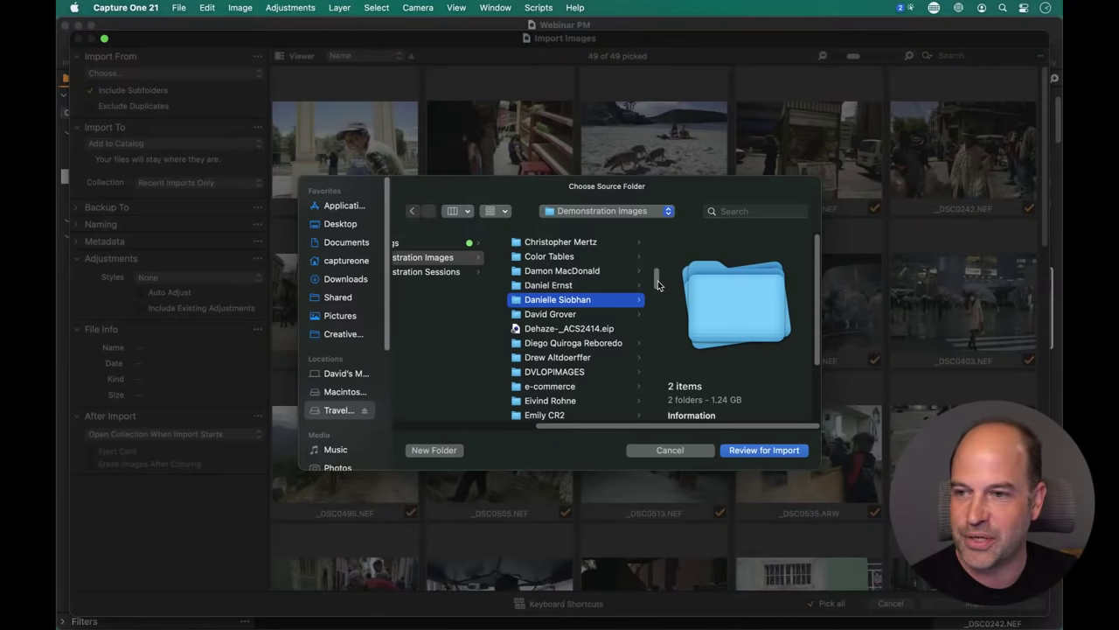
pyautogui.moveTo(661, 285); pyautogui.dragTo(657, 391)
pyautogui.click(593, 365)
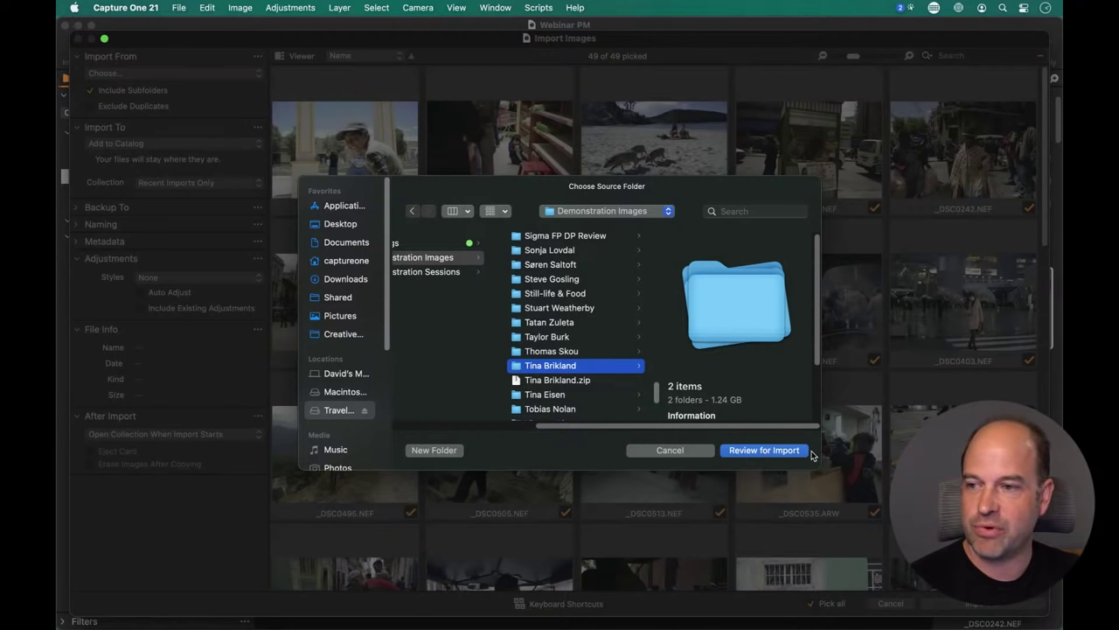
pyautogui.click(754, 451)
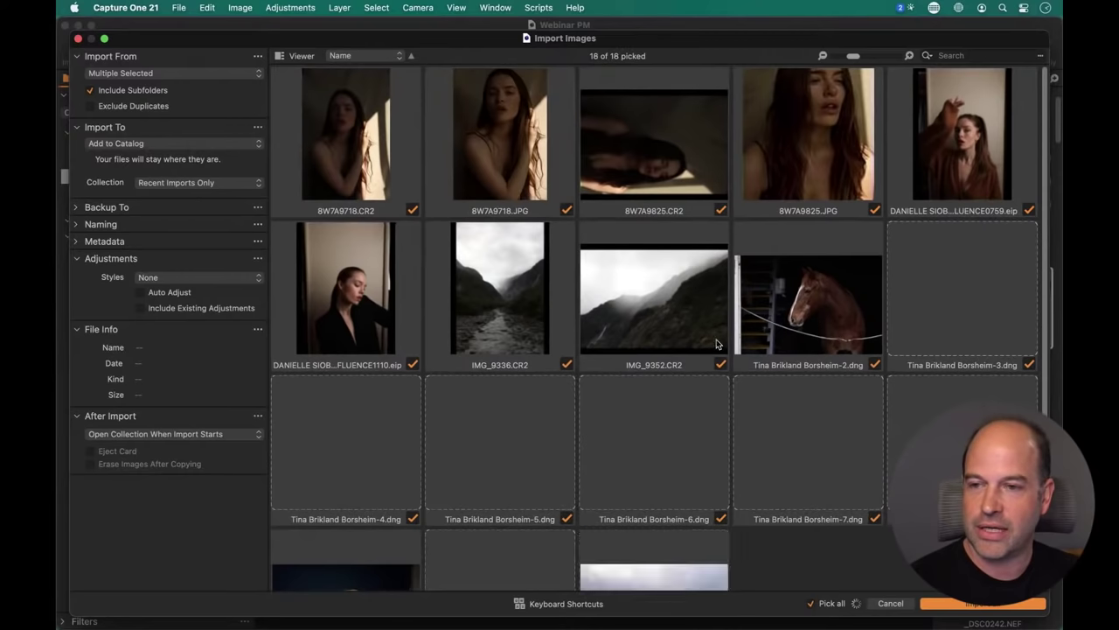
# Turn off Include Subfolders and clear the Copyright entry in the import metadata
pyautogui.scroll(-3, 667, 372)
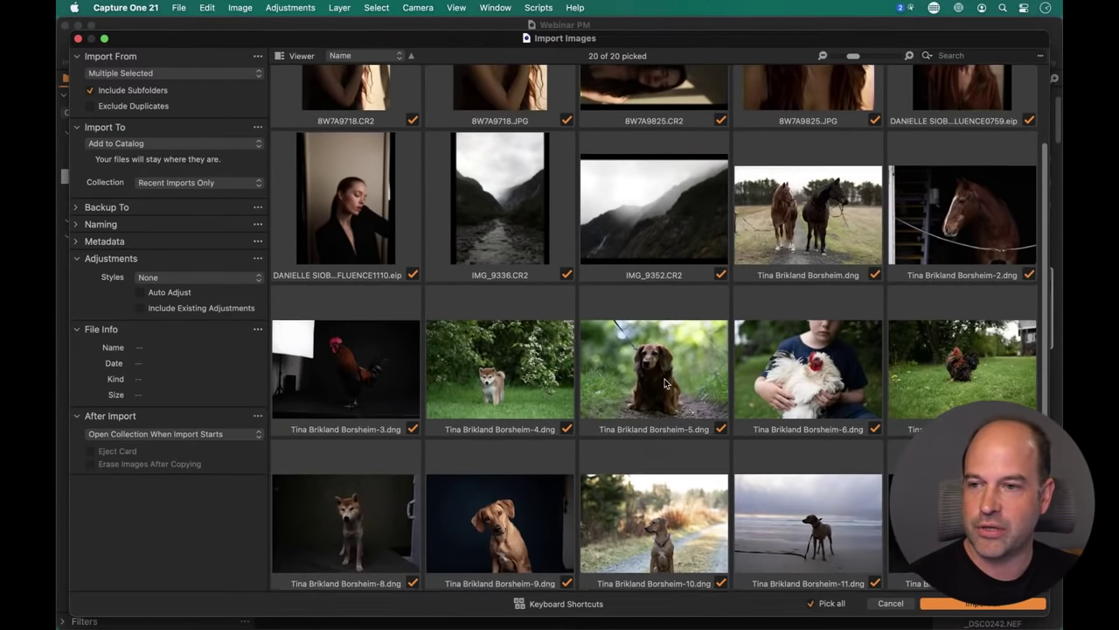
pyautogui.scroll(3, 674, 307)
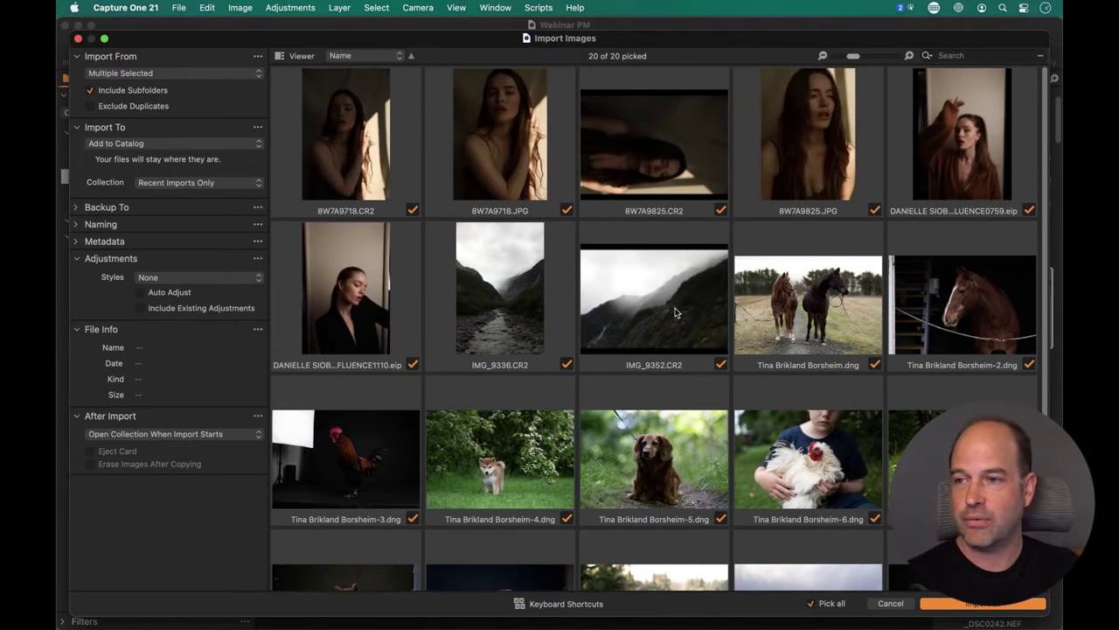
pyautogui.click(91, 90)
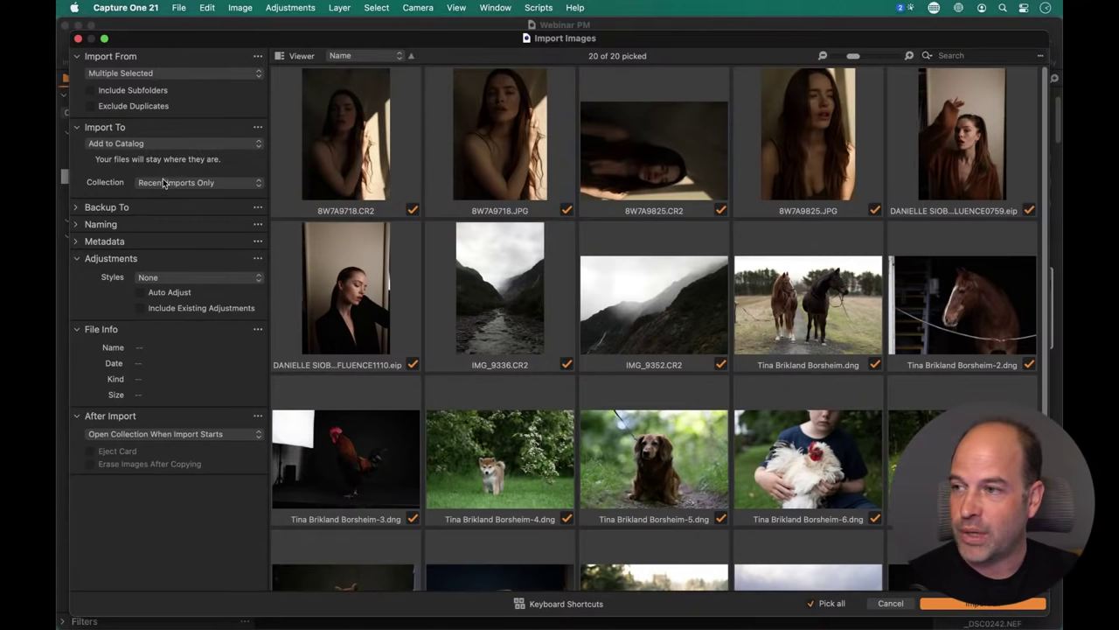
pyautogui.click(77, 244)
pyautogui.click(172, 260)
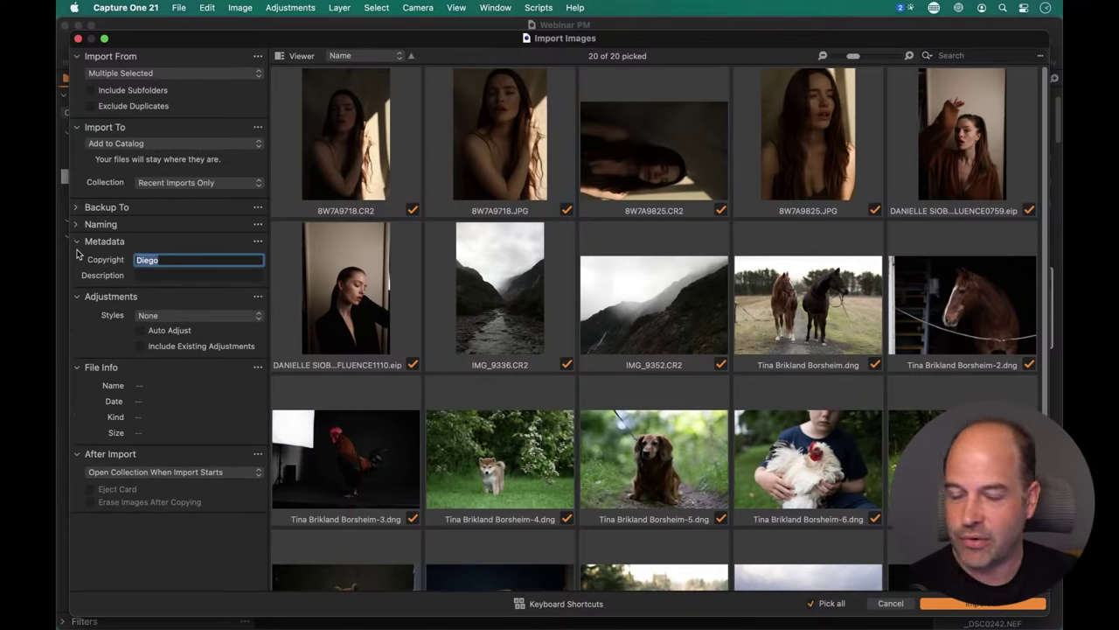
pyautogui.press('BackSpace')
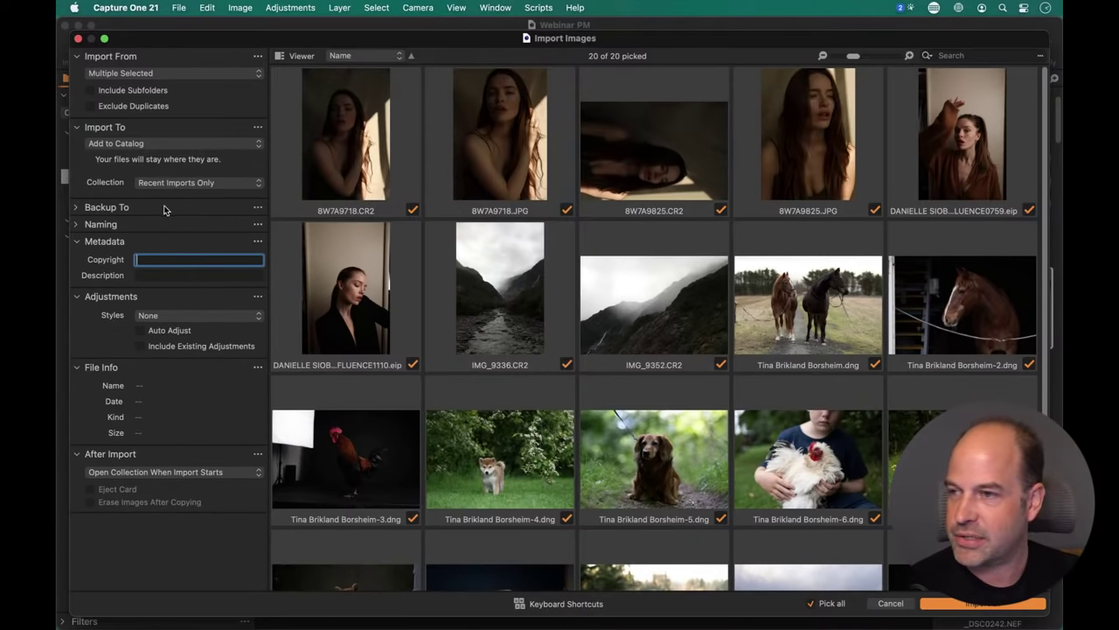
# Import the picked images into the catalog
pyautogui.click(77, 225)
pyautogui.click(77, 224)
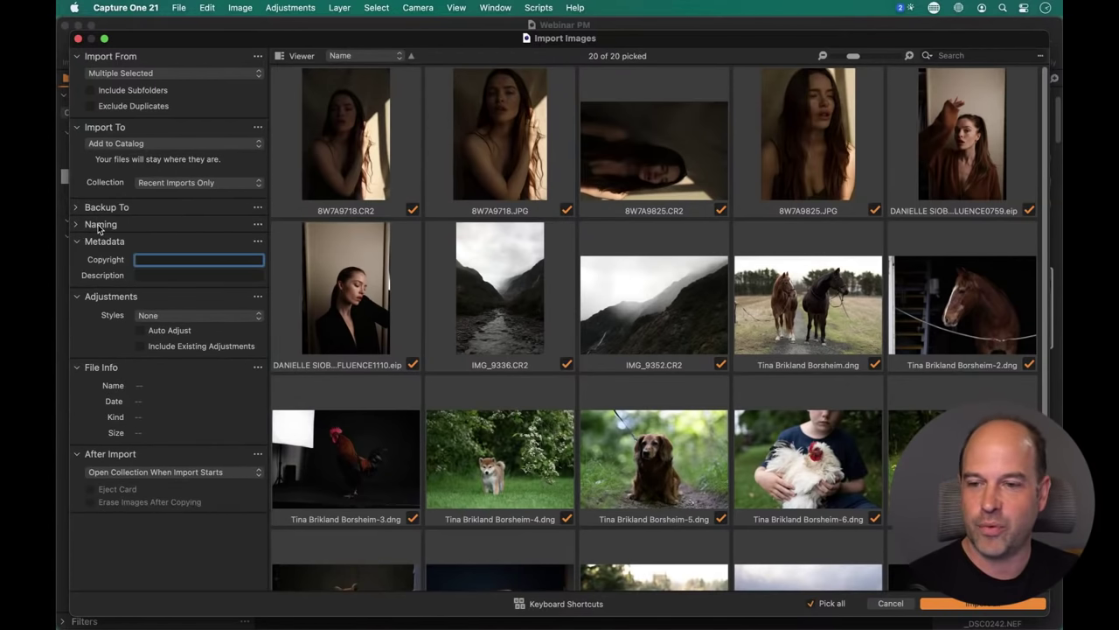
pyautogui.click(951, 605)
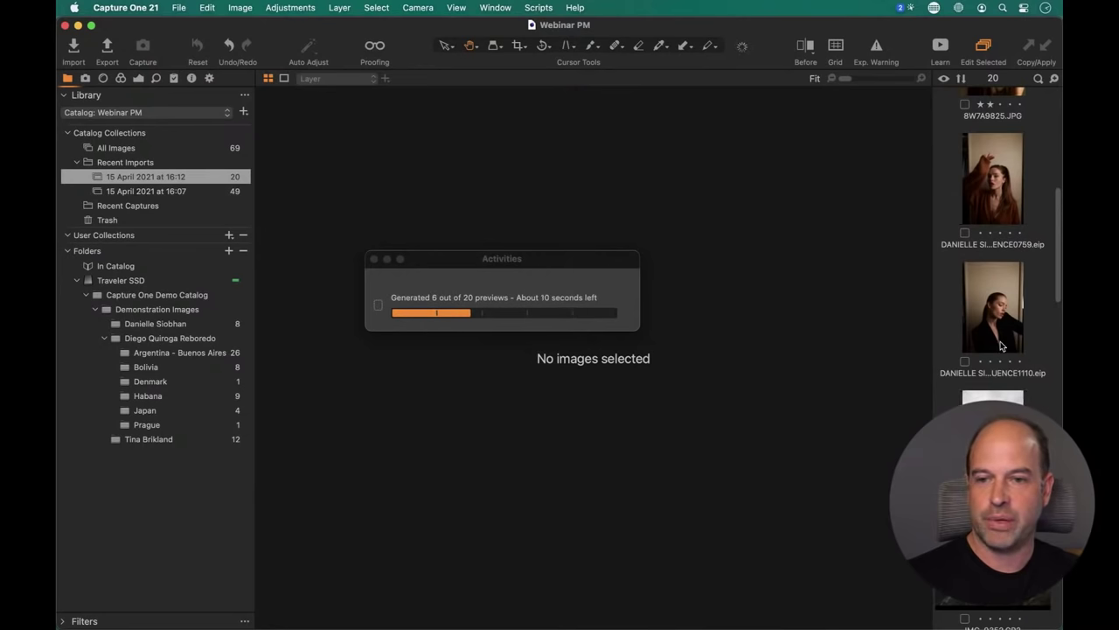
# Browse the new imports and view IMG_9352.CR2 at 100% before returning to Fit
pyautogui.scroll(-3, 983, 348)
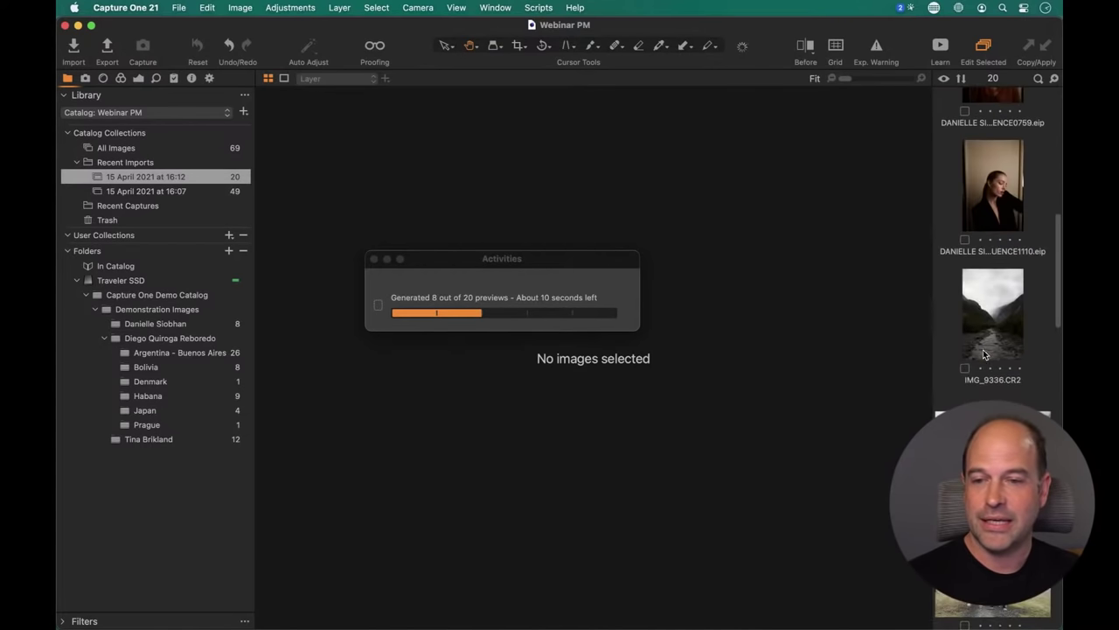
pyautogui.click(983, 311)
pyautogui.click(993, 438)
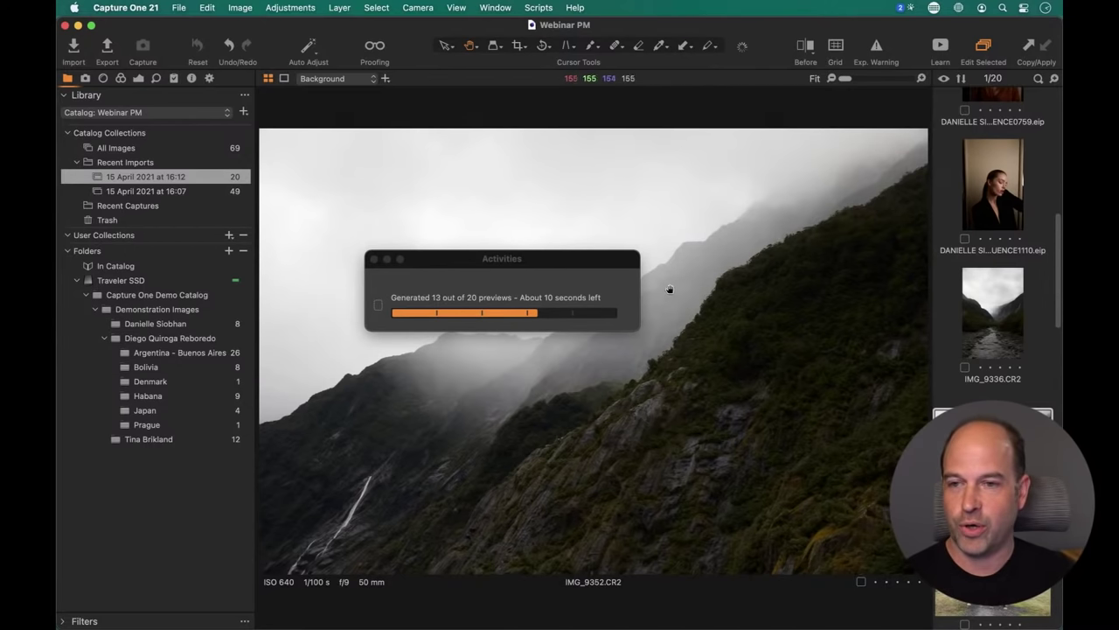
pyautogui.click(991, 194)
pyautogui.click(996, 307)
pyautogui.click(1006, 411)
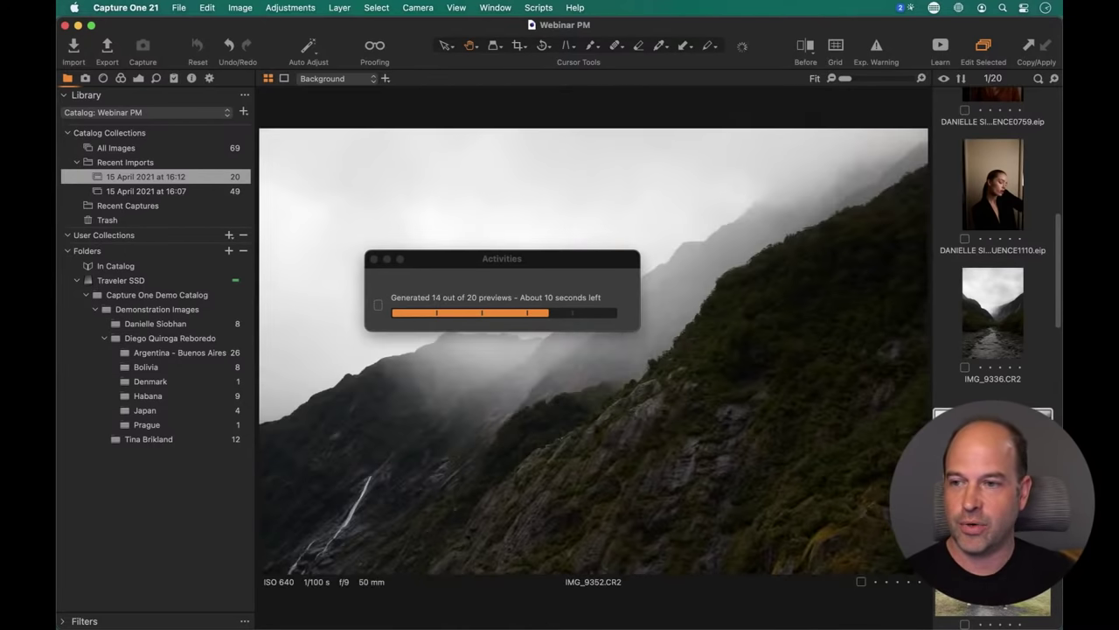
pyautogui.click(702, 395)
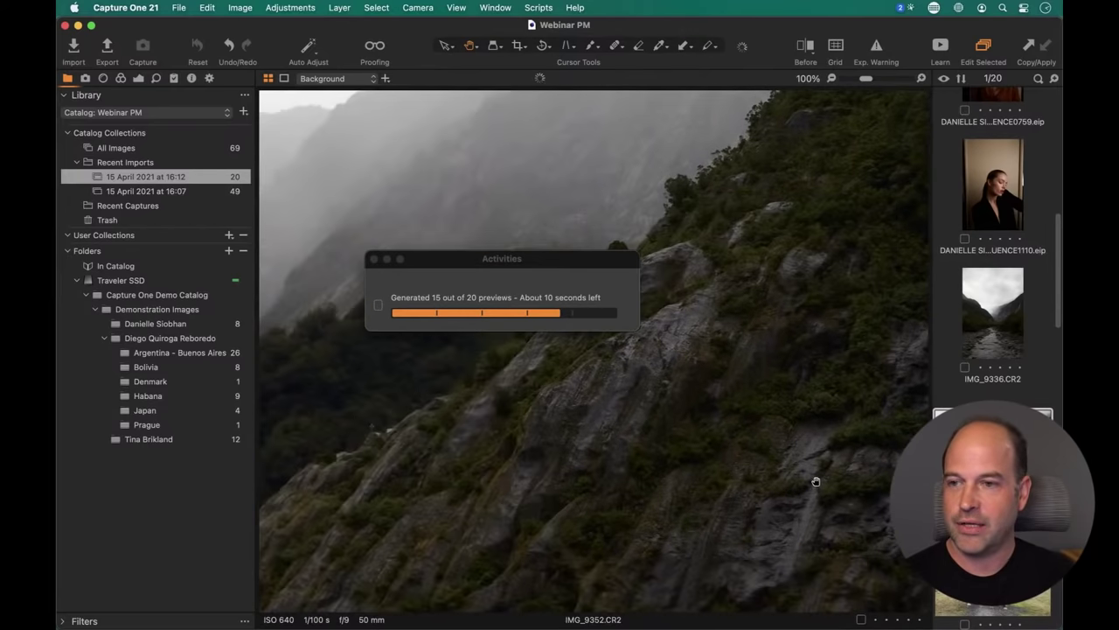
pyautogui.click(752, 430)
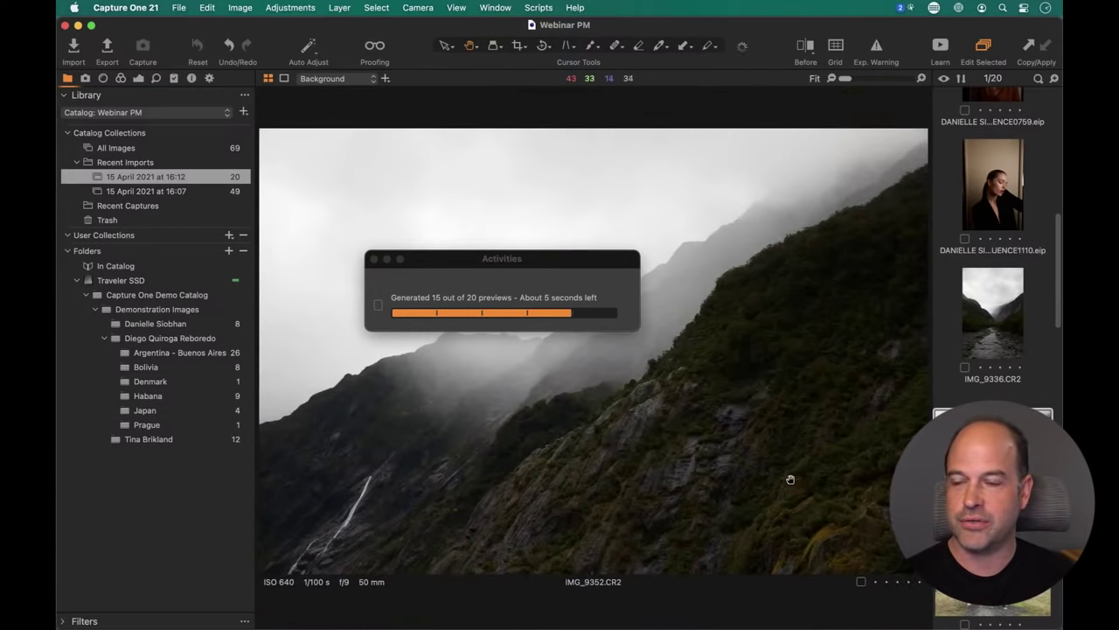
# Close the preview progress window, view each new photographer folder, then show all 69 images
pyautogui.click(374, 260)
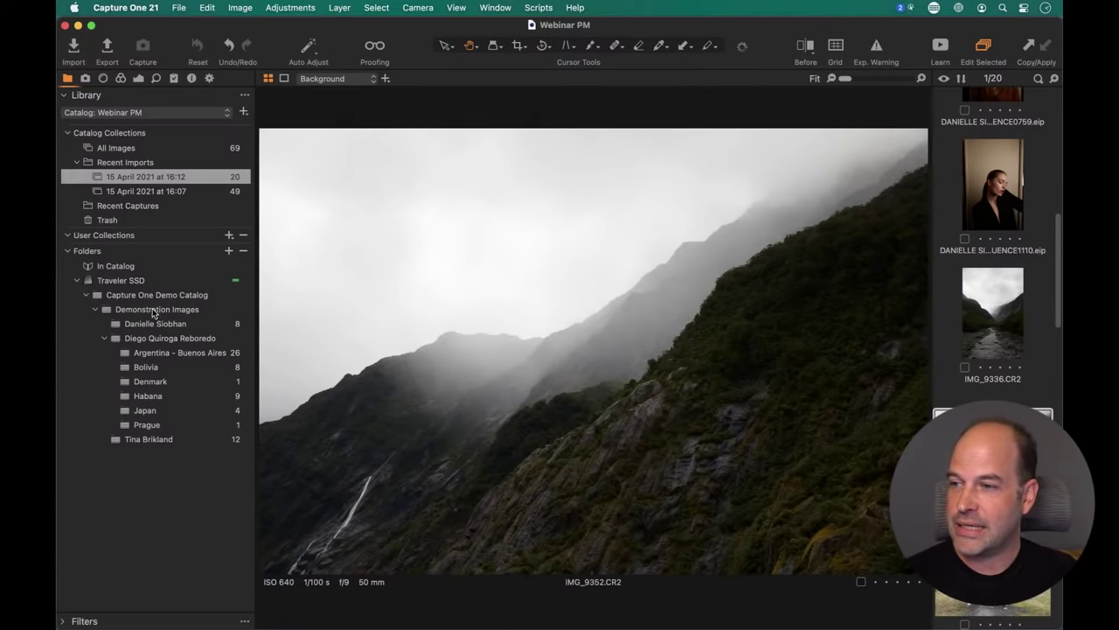
pyautogui.click(178, 326)
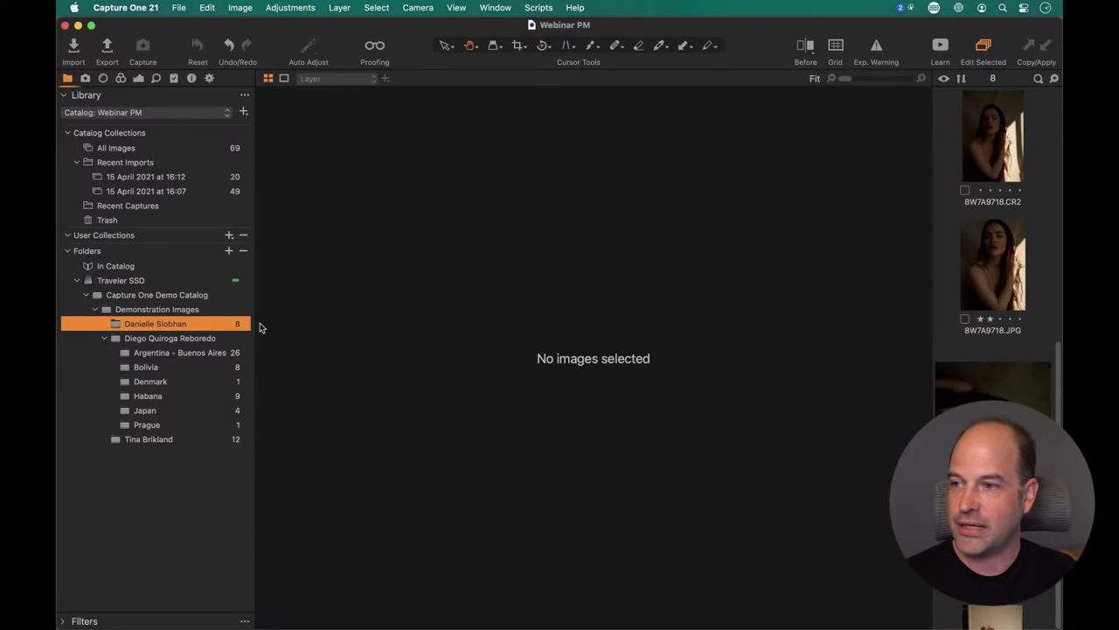
pyautogui.click(174, 440)
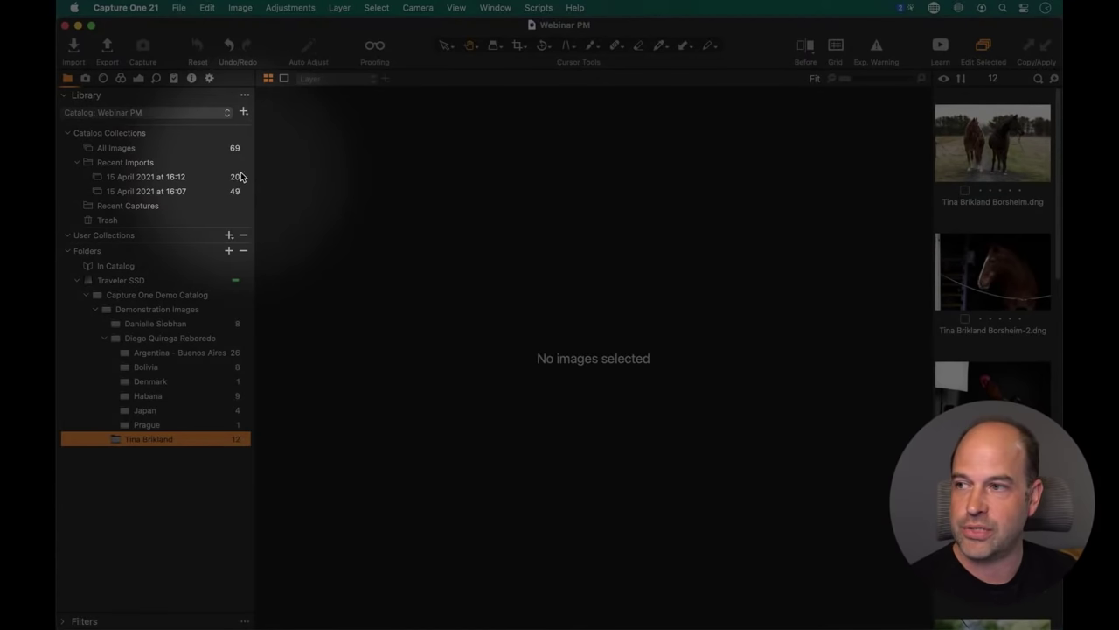
pyautogui.click(171, 148)
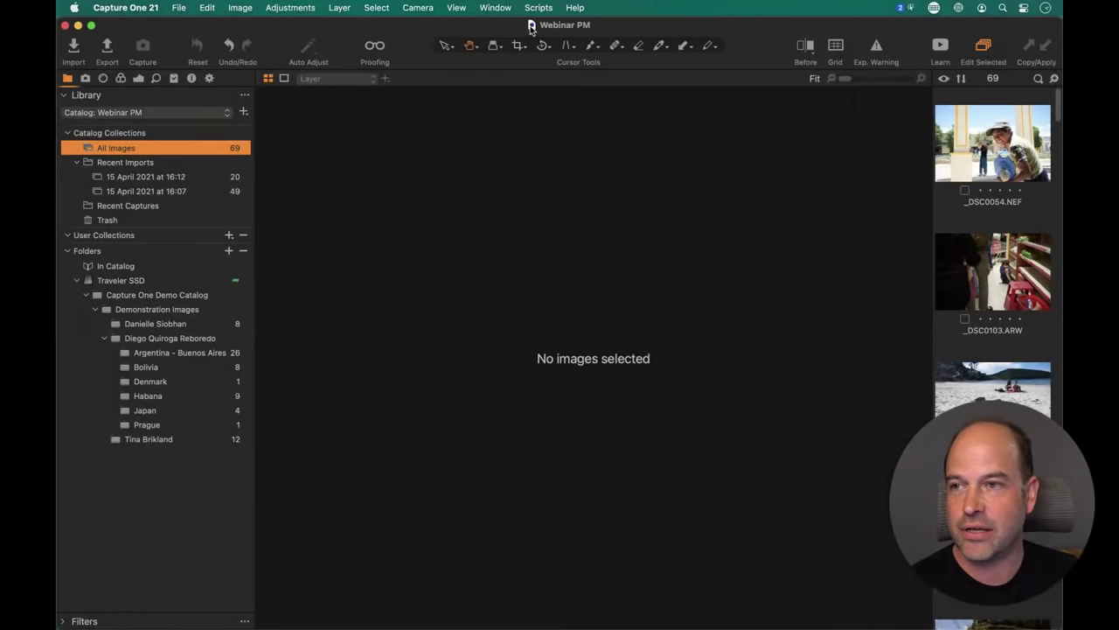
# Reveal the Webinar PM catalog file in the Pictures folder in Finder
pyautogui.keyDown('super'); pyautogui.click(531, 28); pyautogui.keyUp('super')
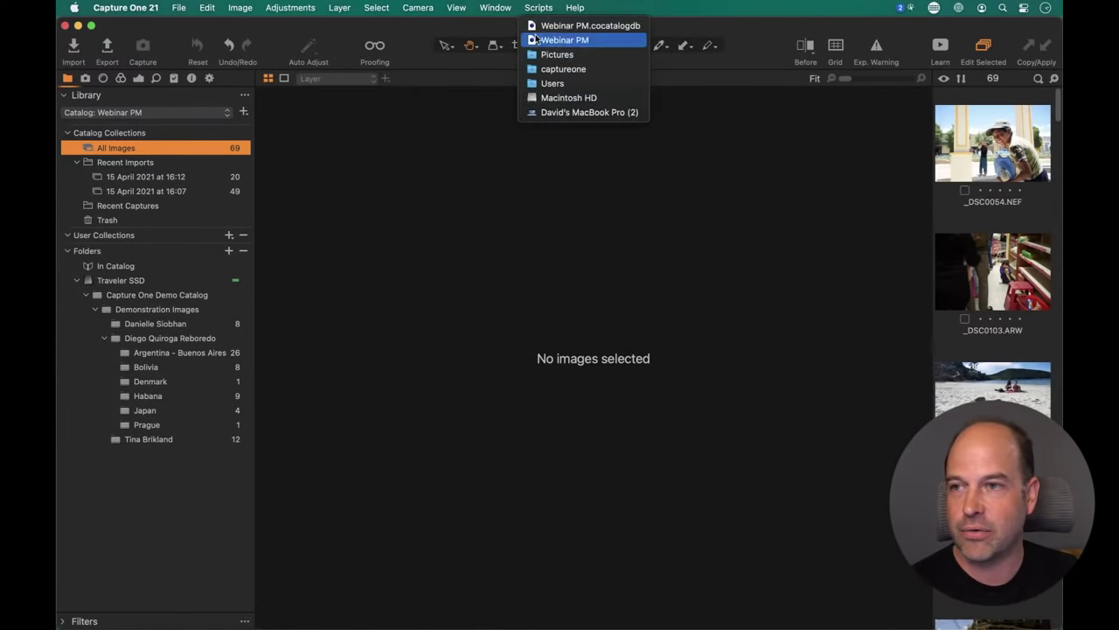
pyautogui.click(556, 71)
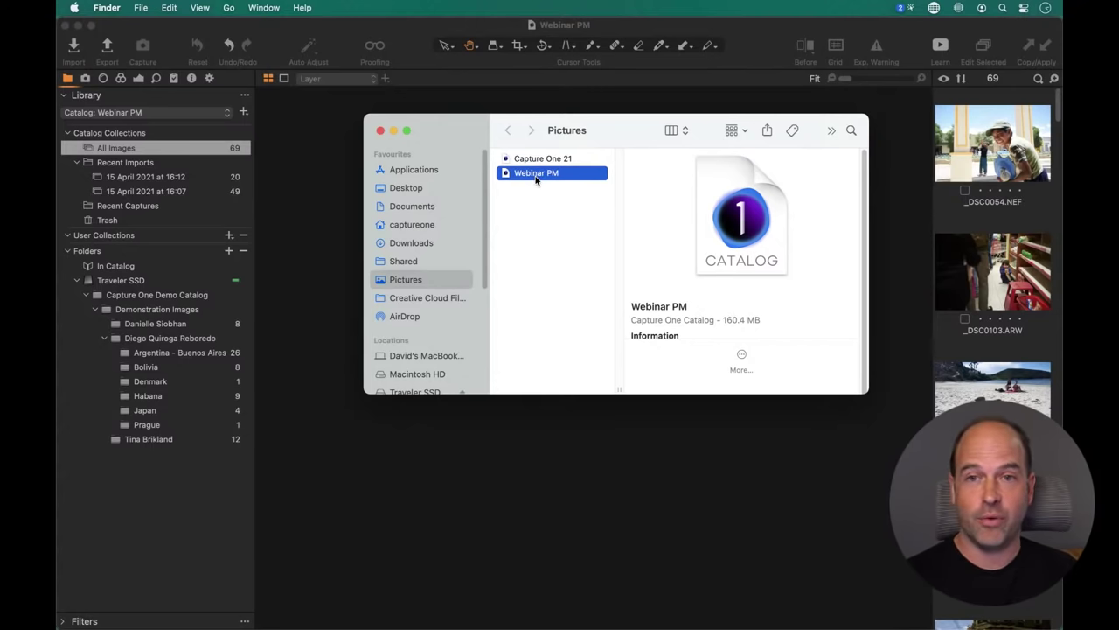
pyautogui.moveTo(506, 179); pyautogui.dragTo(548, 233)
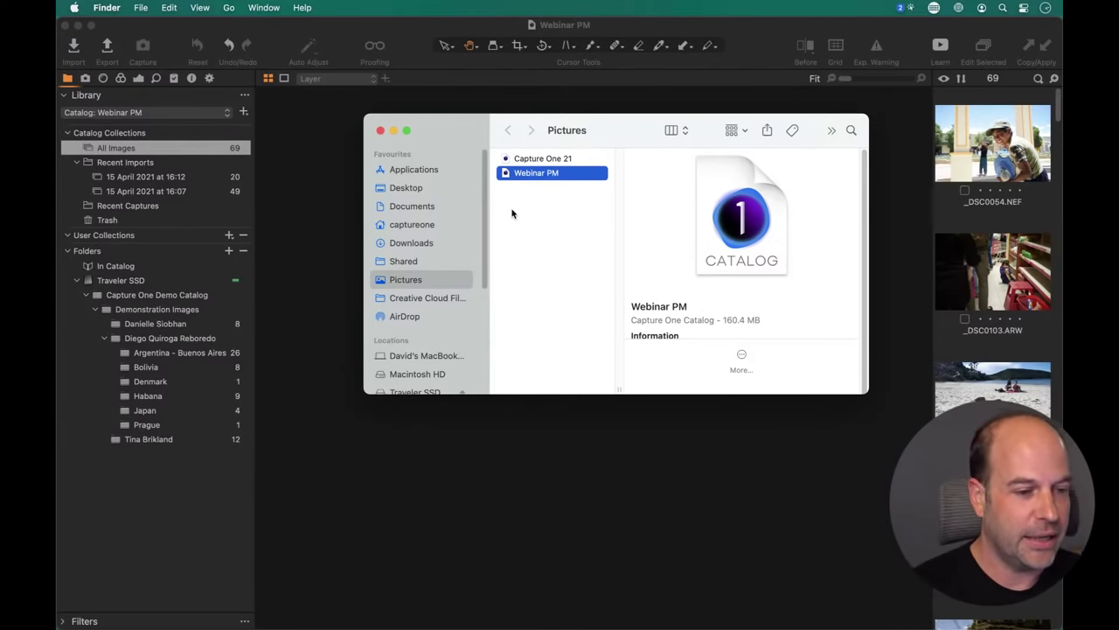
# Close both Finder windows and show _DSC0160.NEF large in Capture One
pyautogui.click(379, 133)
pyautogui.click(311, 134)
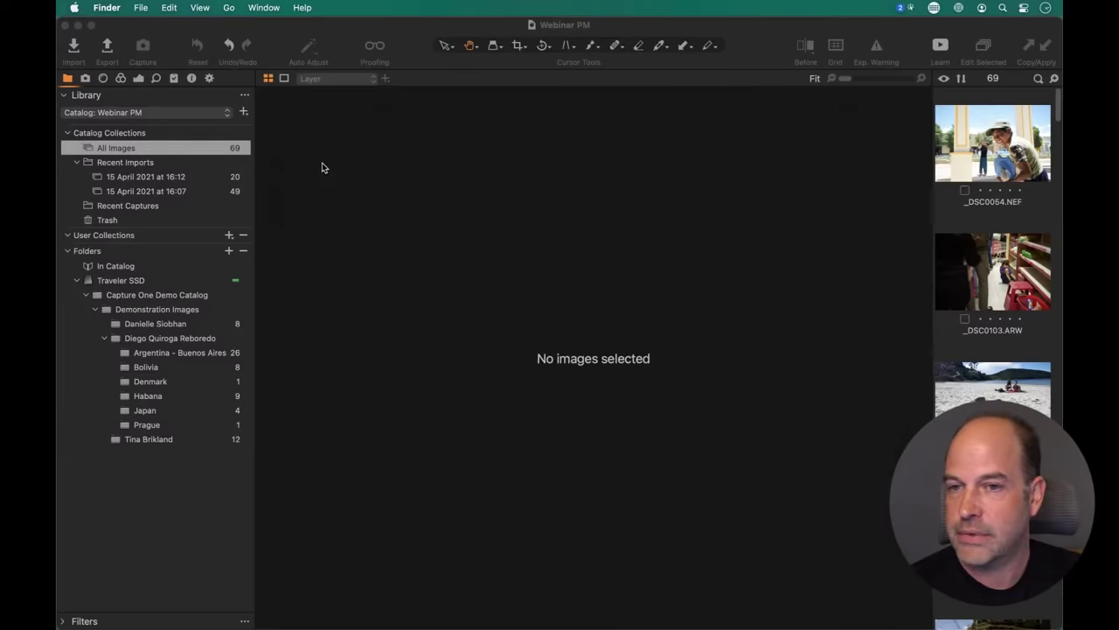
pyautogui.click(993, 385)
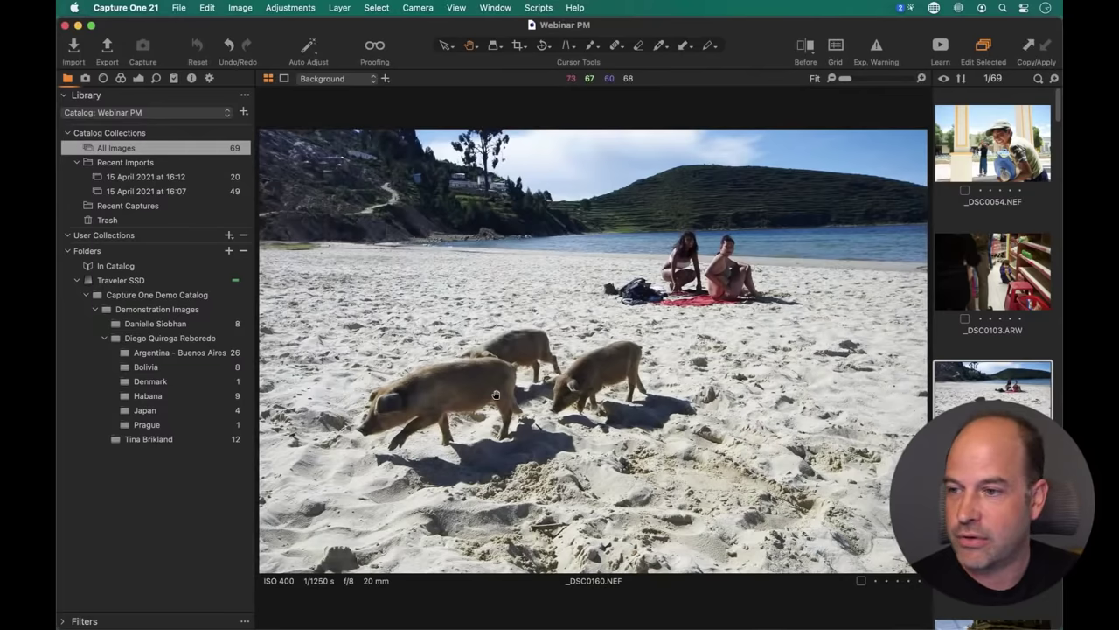
pyautogui.click(495, 395)
pyautogui.click(534, 359)
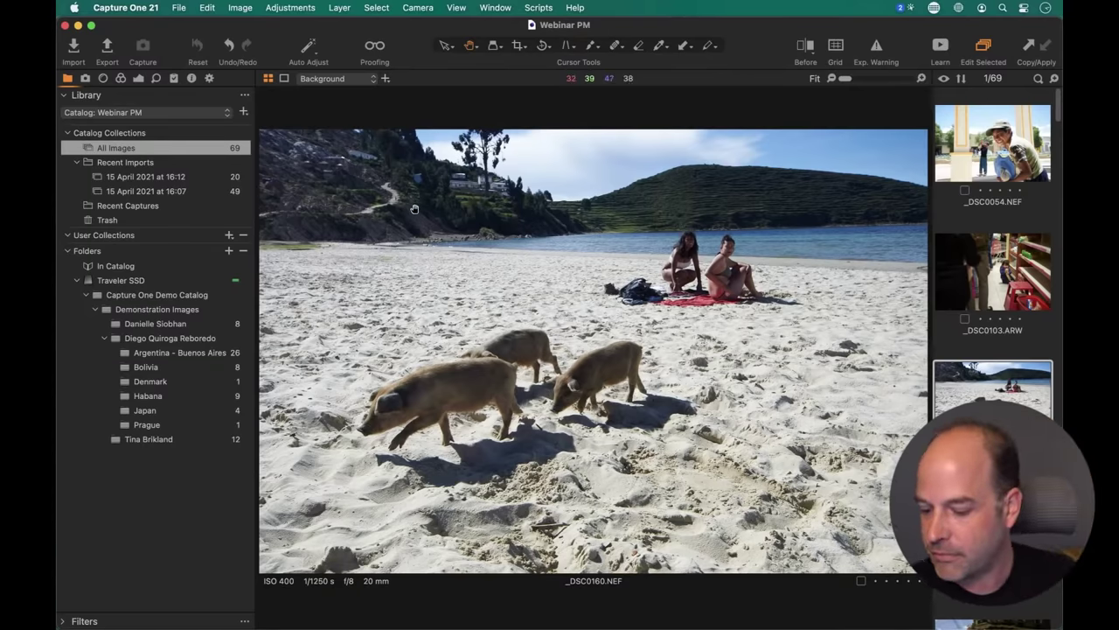
pyautogui.press('super+shift+i')
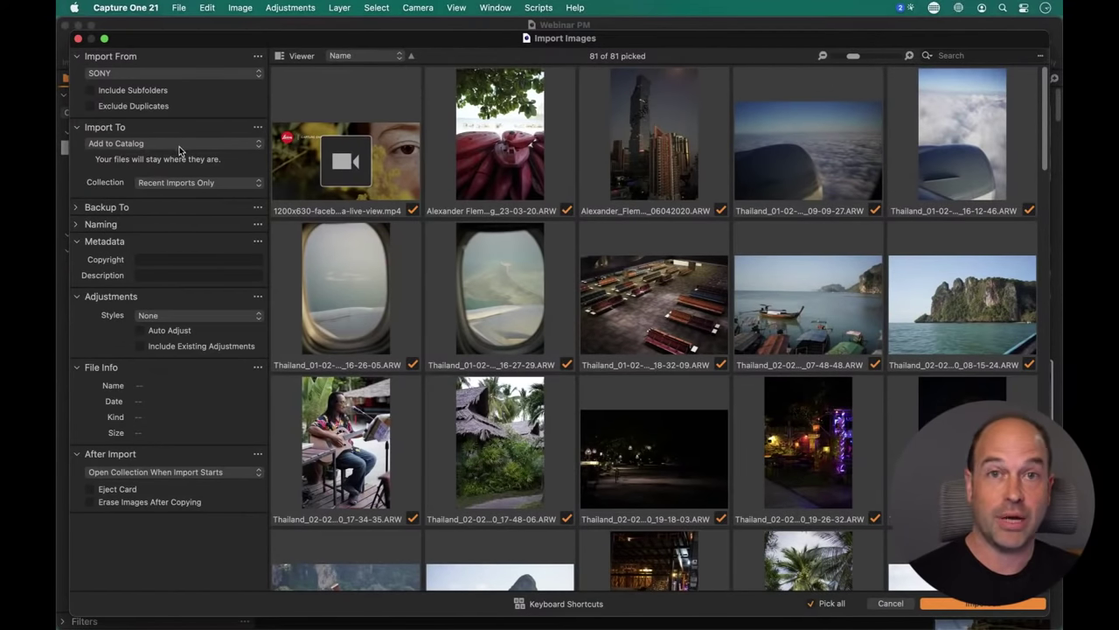
# Set the Import To destination to Copy to Folder
pyautogui.click(181, 146)
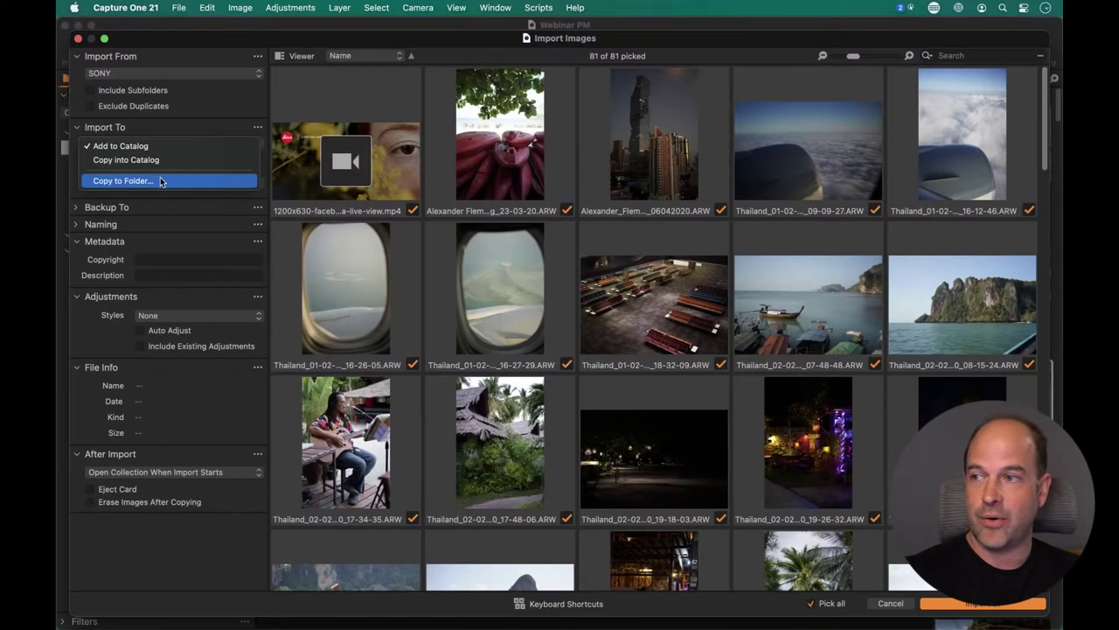
pyautogui.click(160, 181)
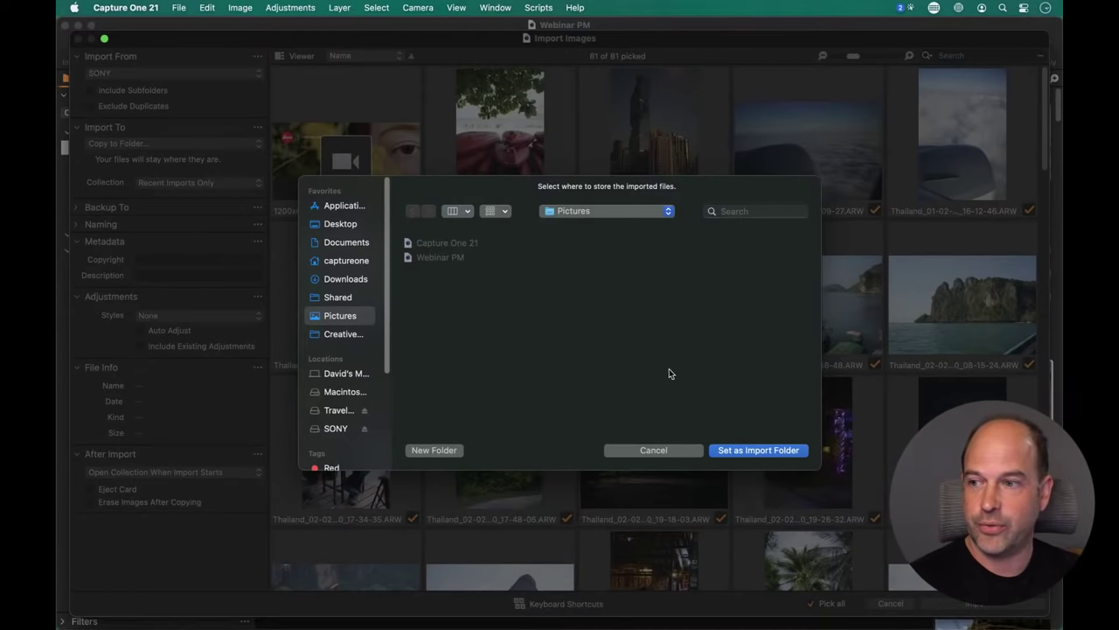
# Create a 'Capture One Photos' folder in Pictures and set it as the import folder
pyautogui.click(431, 450)
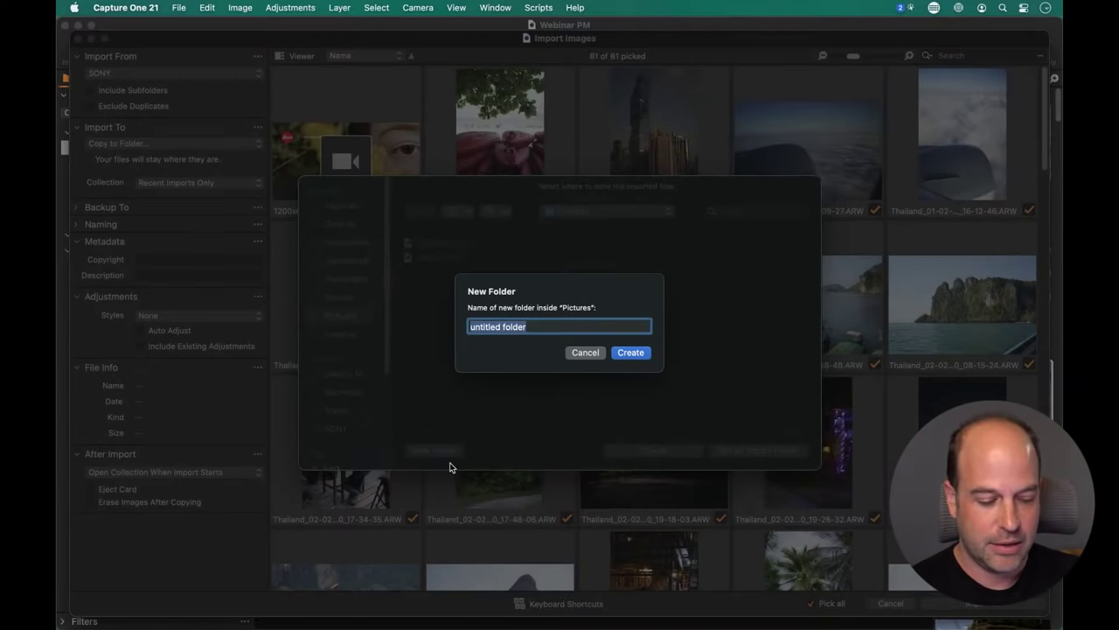
pyautogui.write('M')
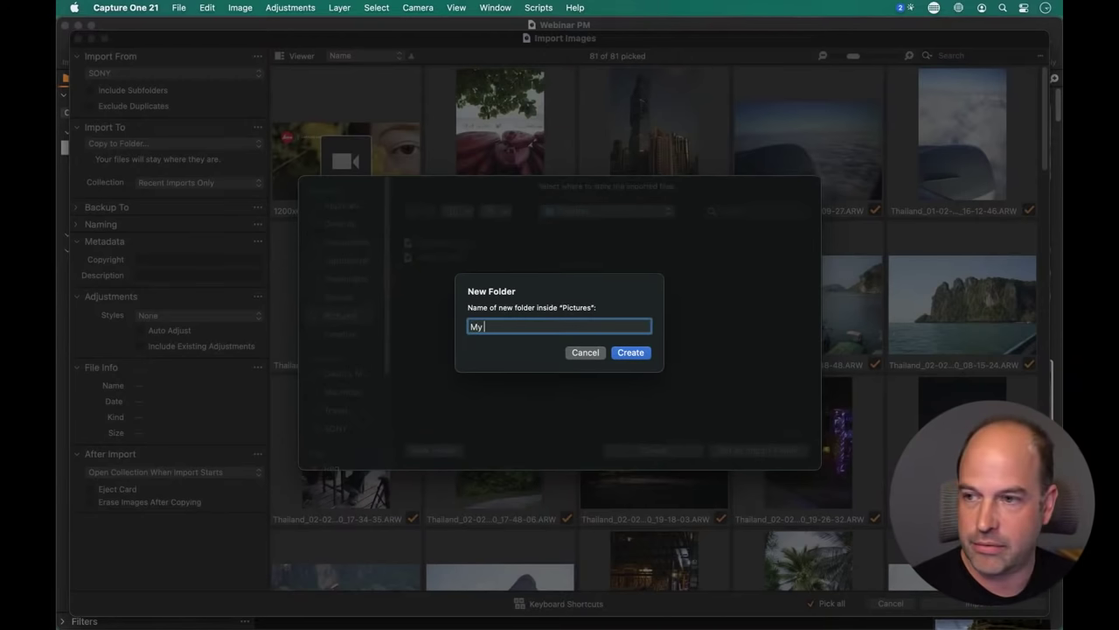
pyautogui.write('y')
pyautogui.press('BackSpace')
pyautogui.press('BackSpace')
pyautogui.write('A')
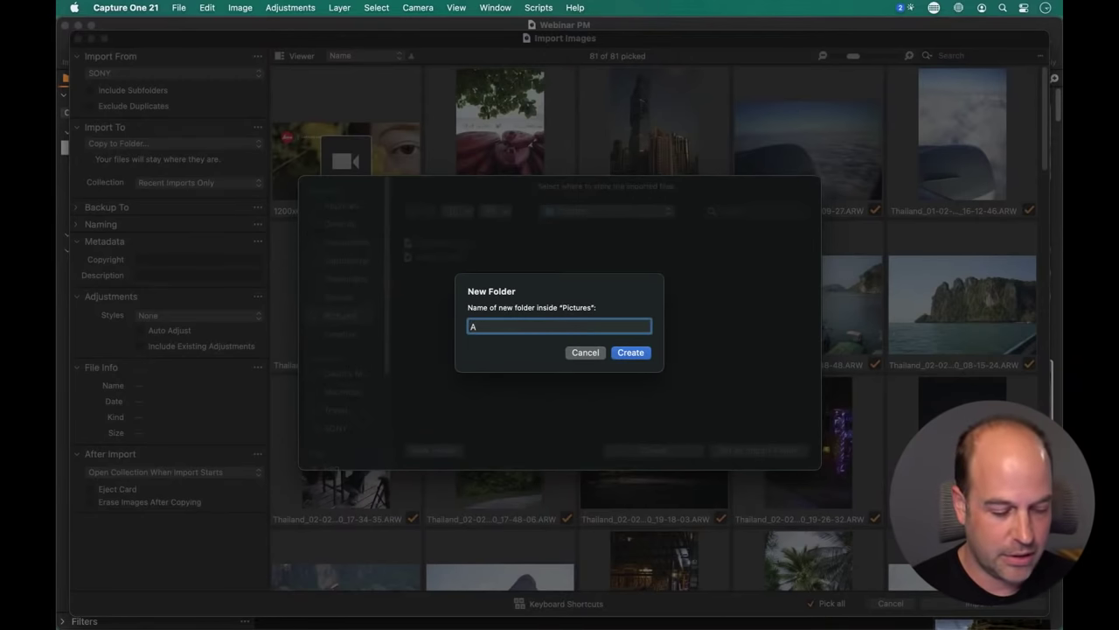
pyautogui.press('BackSpace')
pyautogui.write('Capture On')
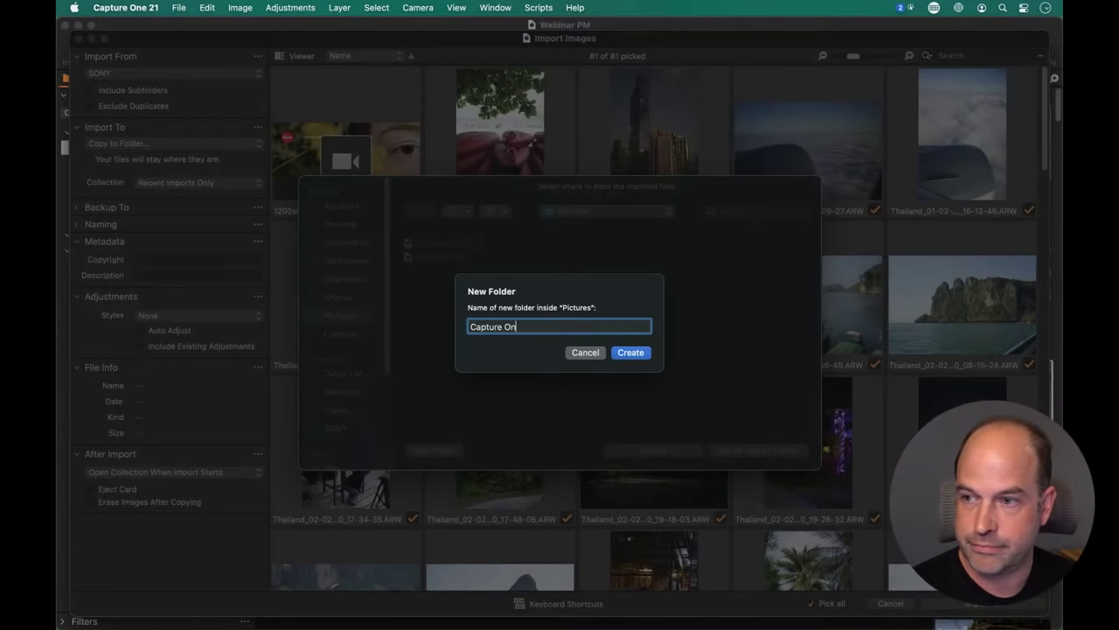
pyautogui.write('e Photos')
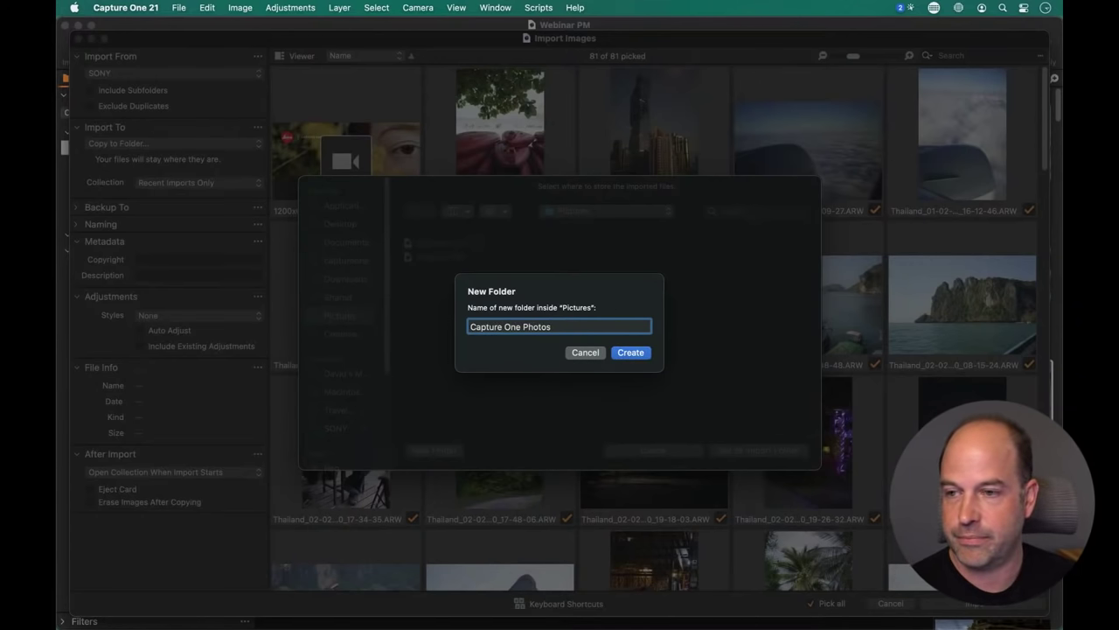
pyautogui.click(630, 353)
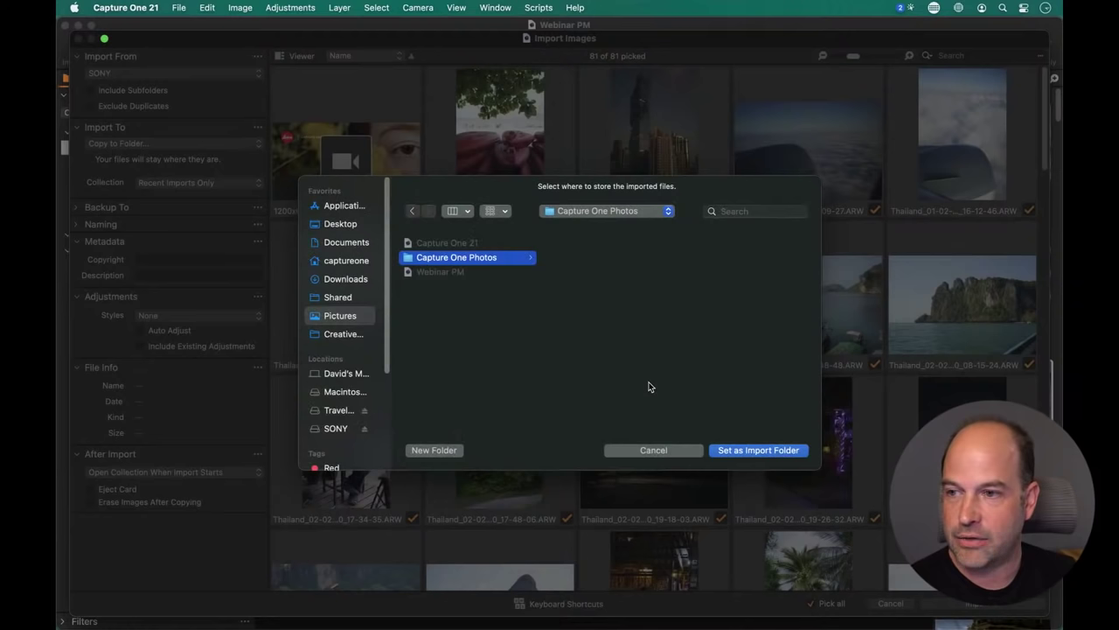
pyautogui.click(757, 450)
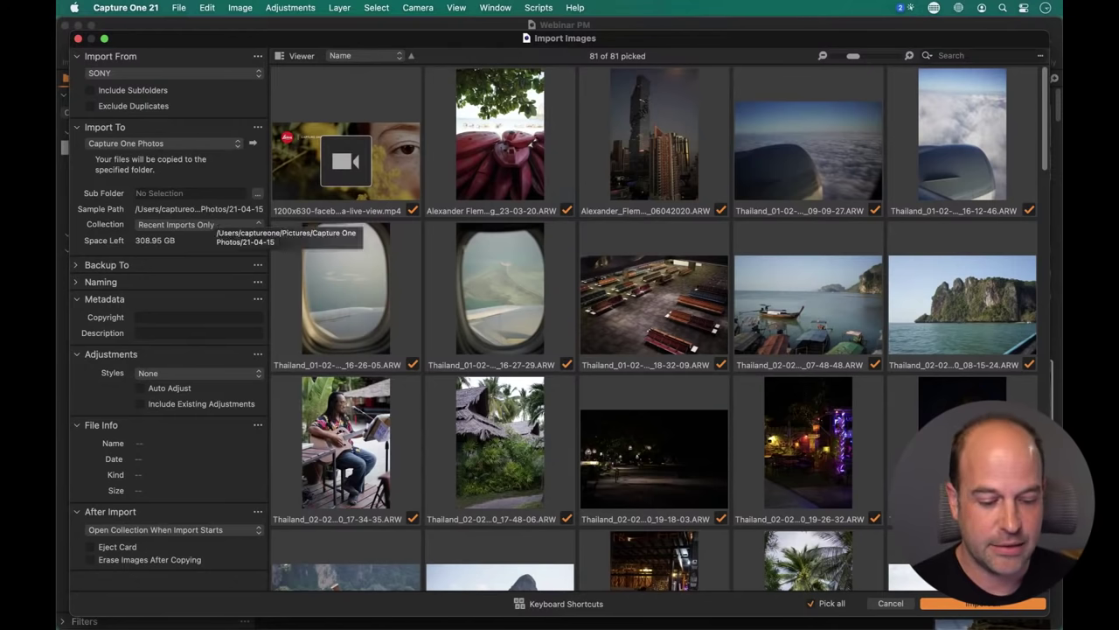
# Enter 'Thailand' as the import sub folder and bring up its token editor
pyautogui.write('Thaila')
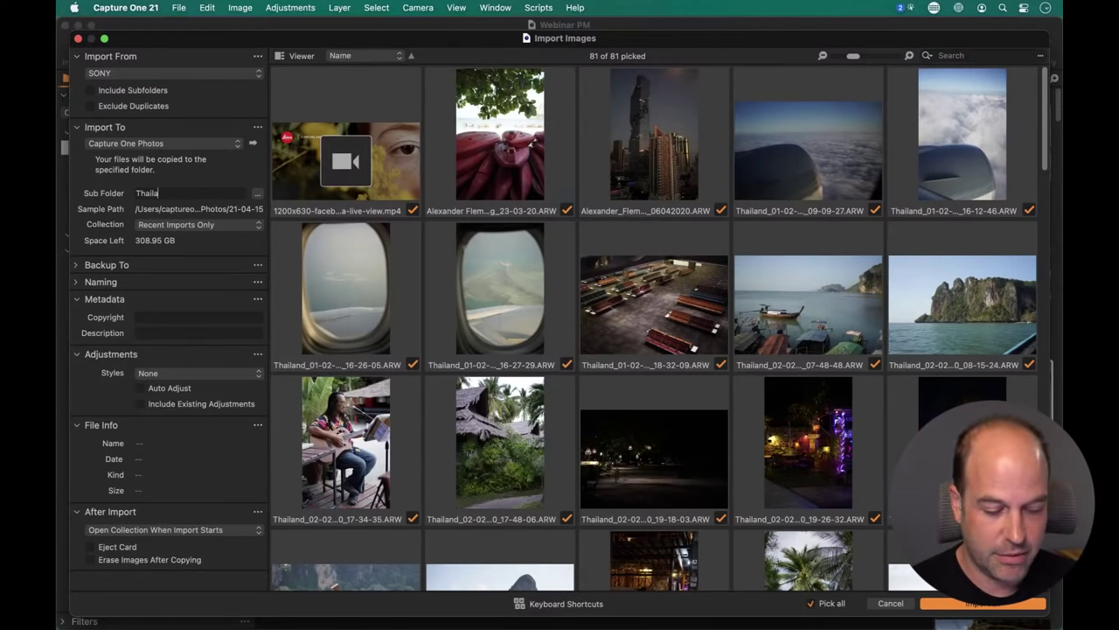
pyautogui.write('nd')
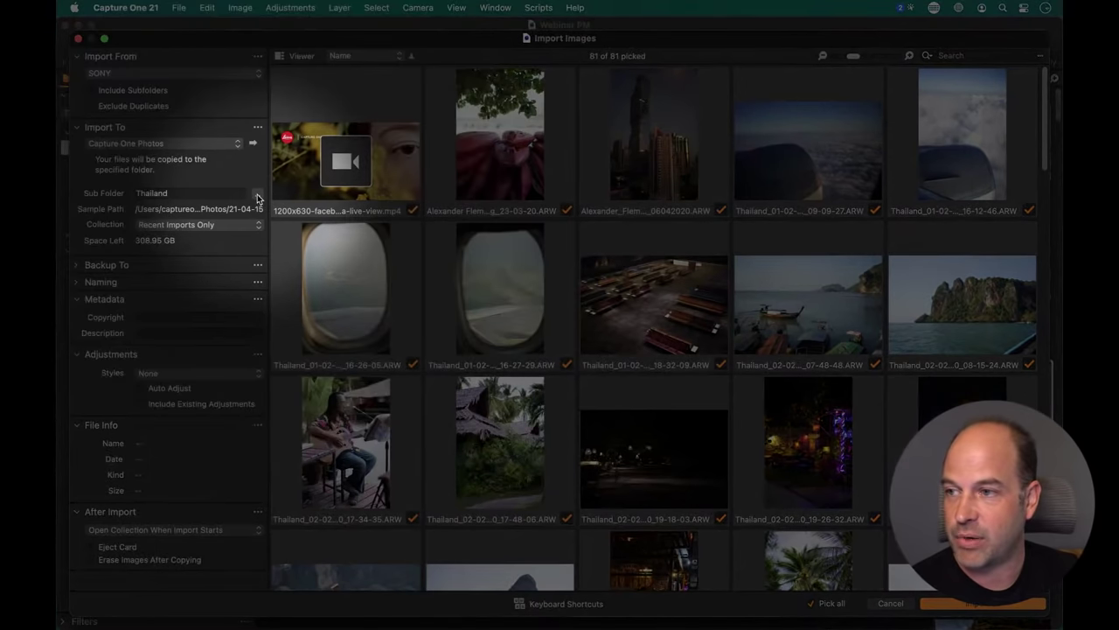
pyautogui.click(258, 196)
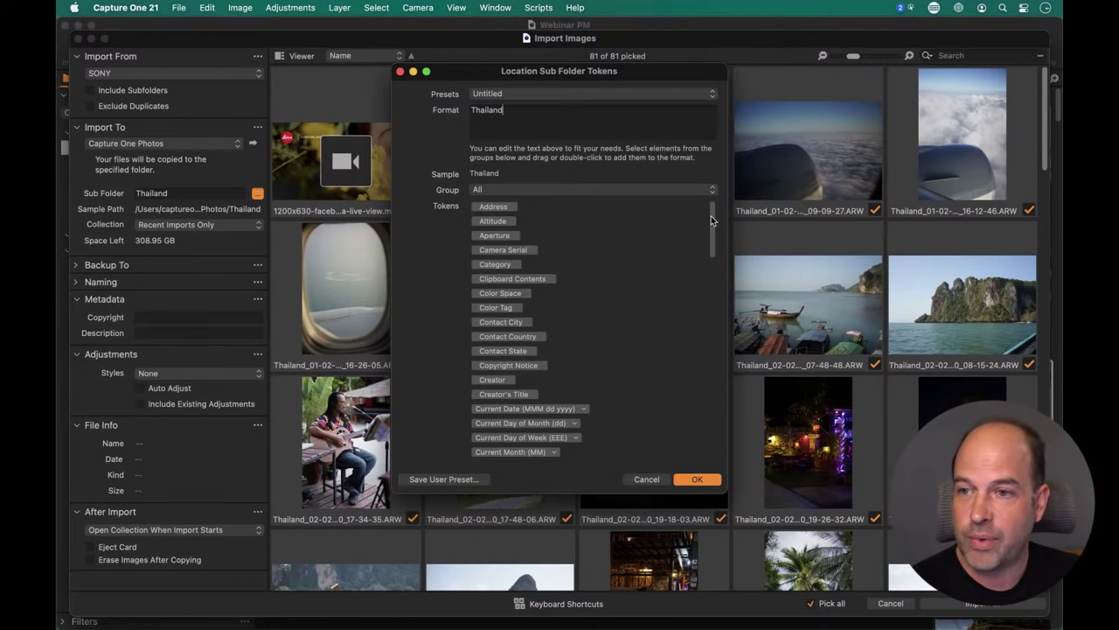
# Set the import subfolder format to Thailand/ followed by an Image Date token in yy-MM-dd format
pyautogui.moveTo(711, 216); pyautogui.dragTo(716, 318)
pyautogui.moveTo(524, 326); pyautogui.dragTo(582, 114)
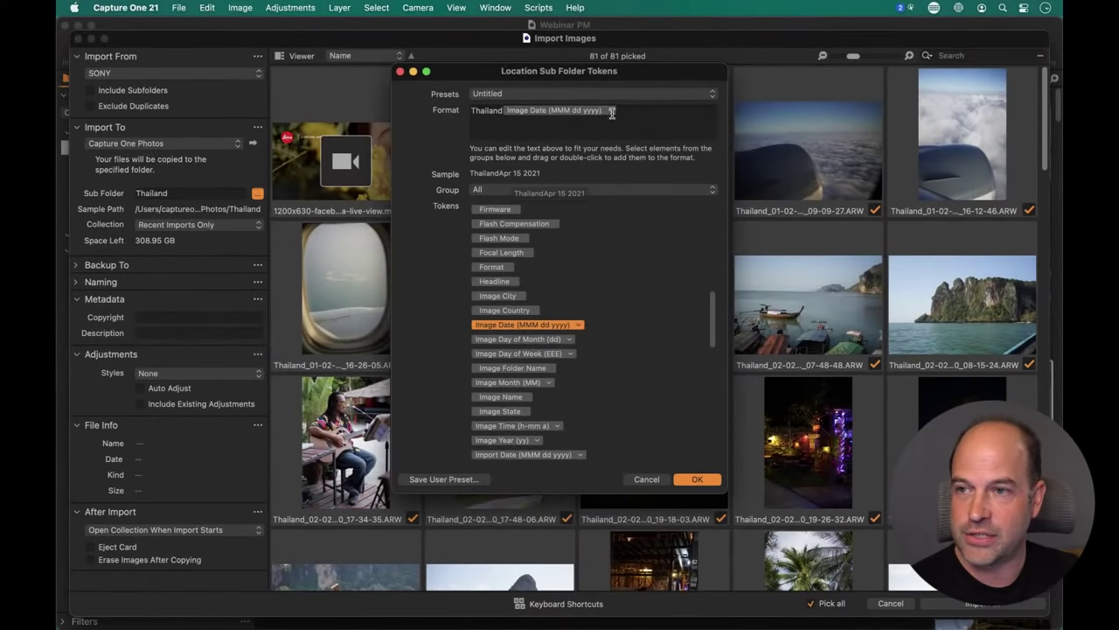
pyautogui.click(609, 110)
pyautogui.click(620, 134)
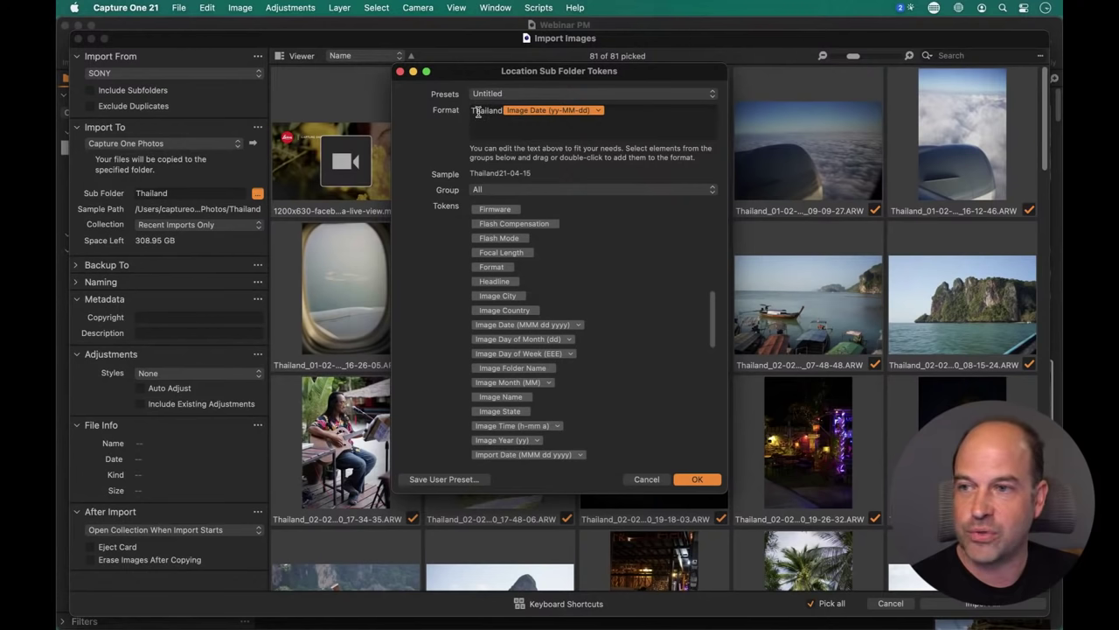
pyautogui.click(619, 109)
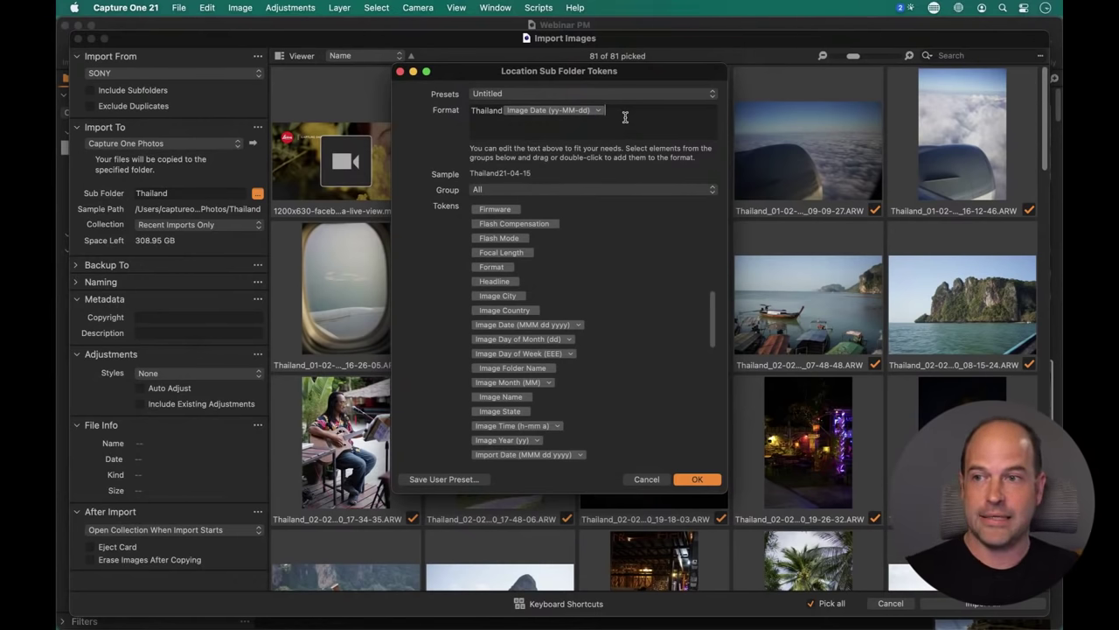
pyautogui.press('Left')
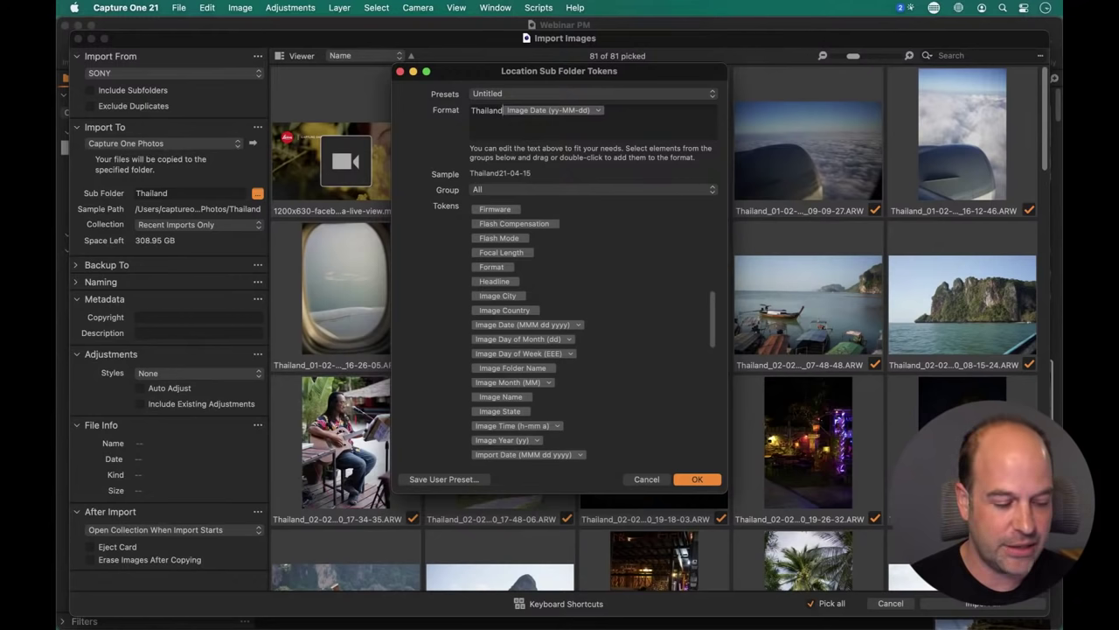
pyautogui.write('/')
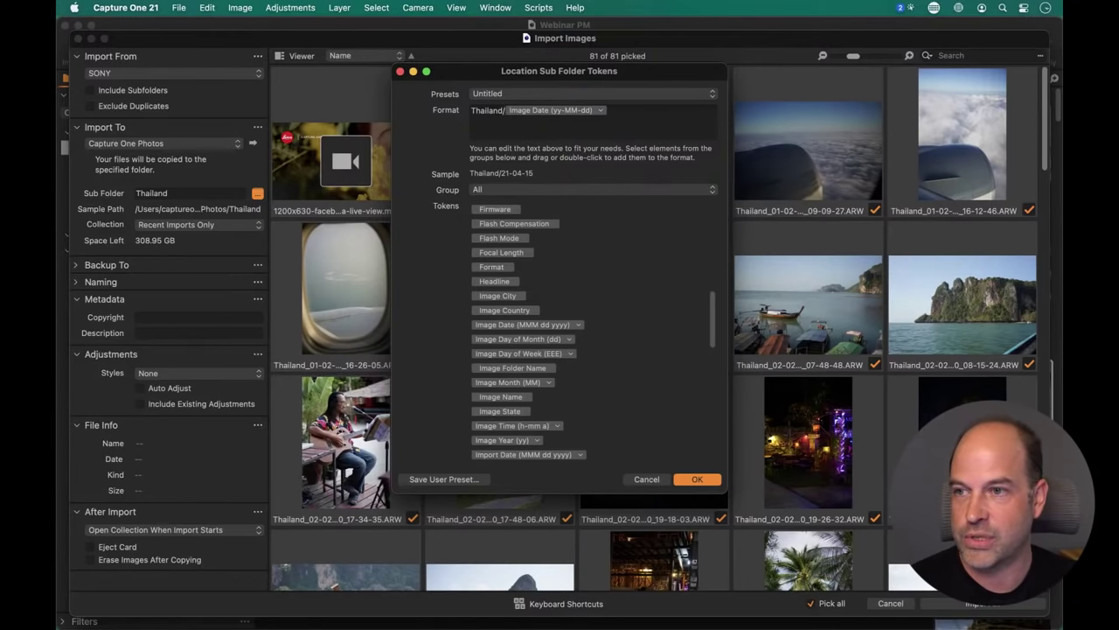
pyautogui.press('super+a')
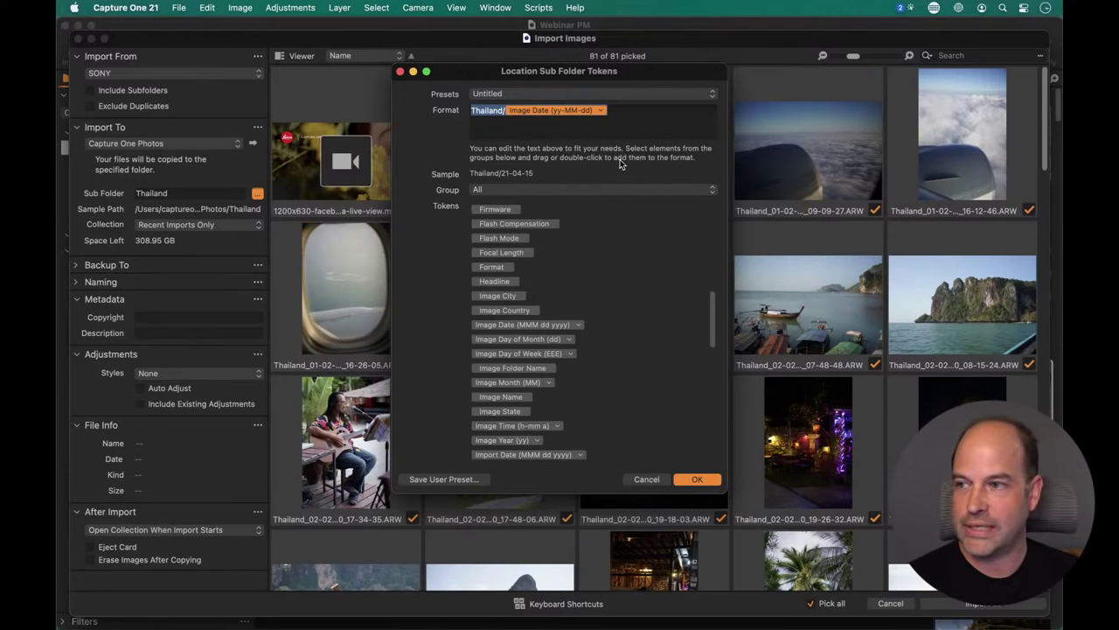
pyautogui.click(696, 479)
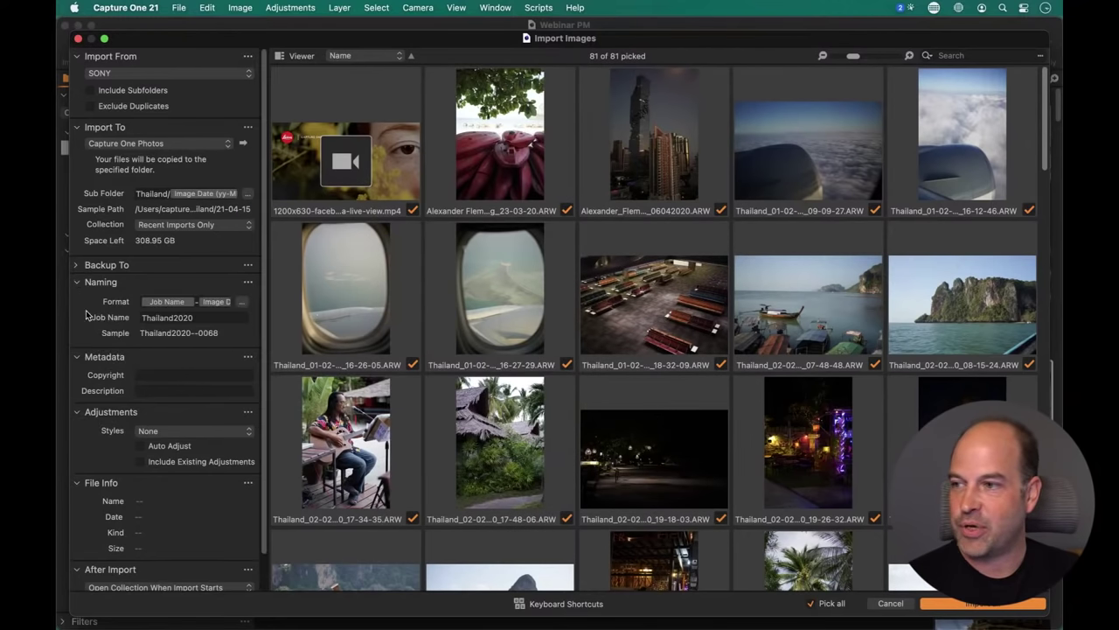
# Expand Naming, open its Format editor and delete every existing naming token
pyautogui.click(76, 282)
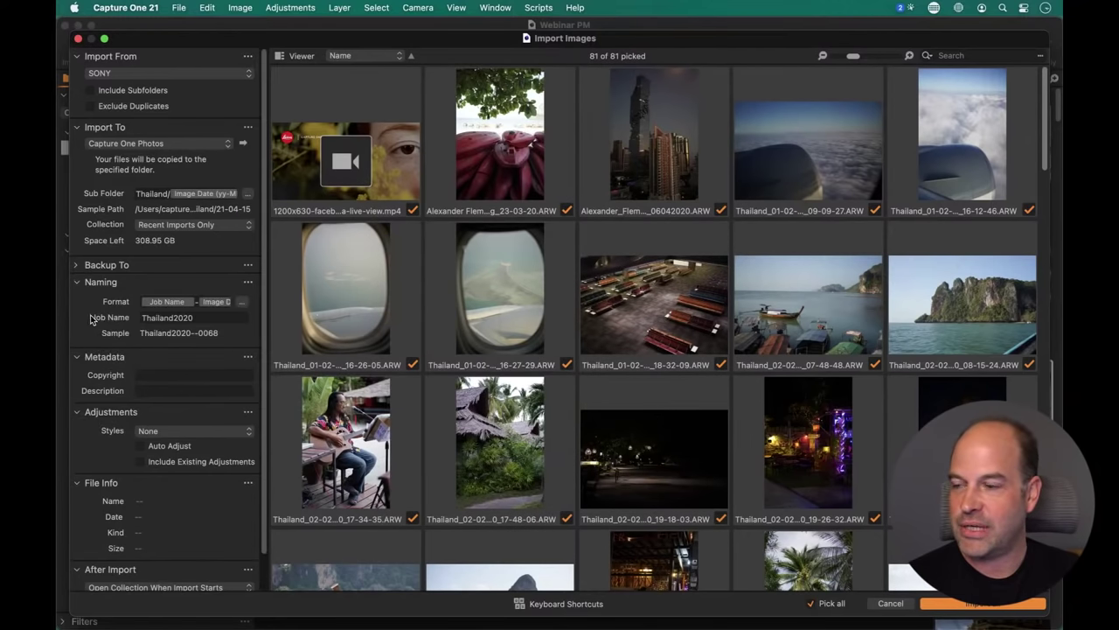
pyautogui.click(241, 302)
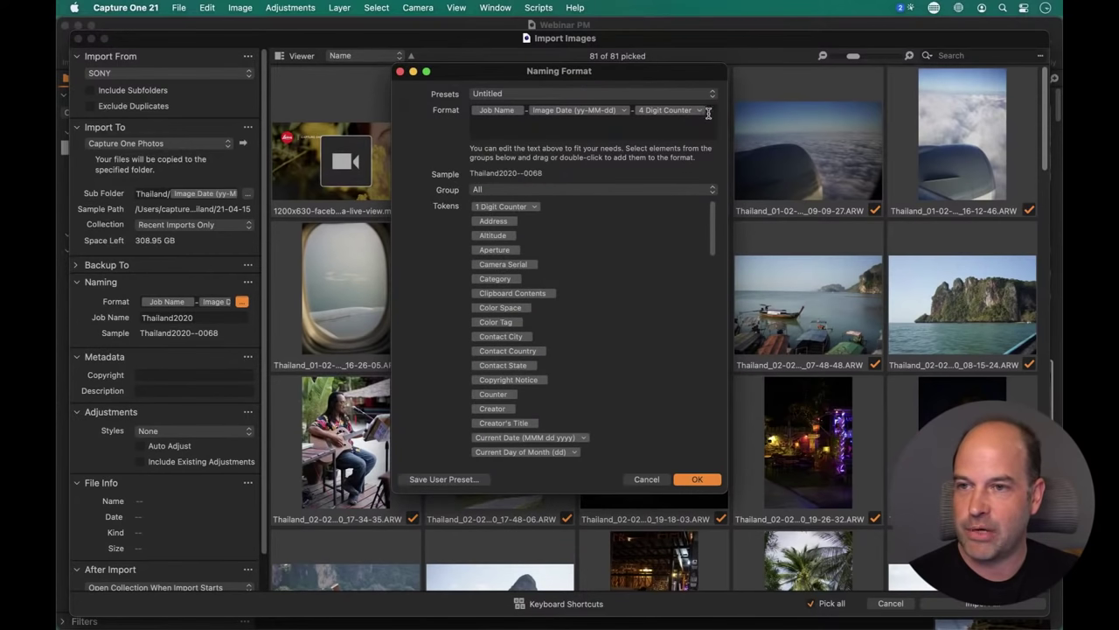
pyautogui.moveTo(708, 111); pyautogui.dragTo(427, 120)
pyautogui.press('BackSpace')
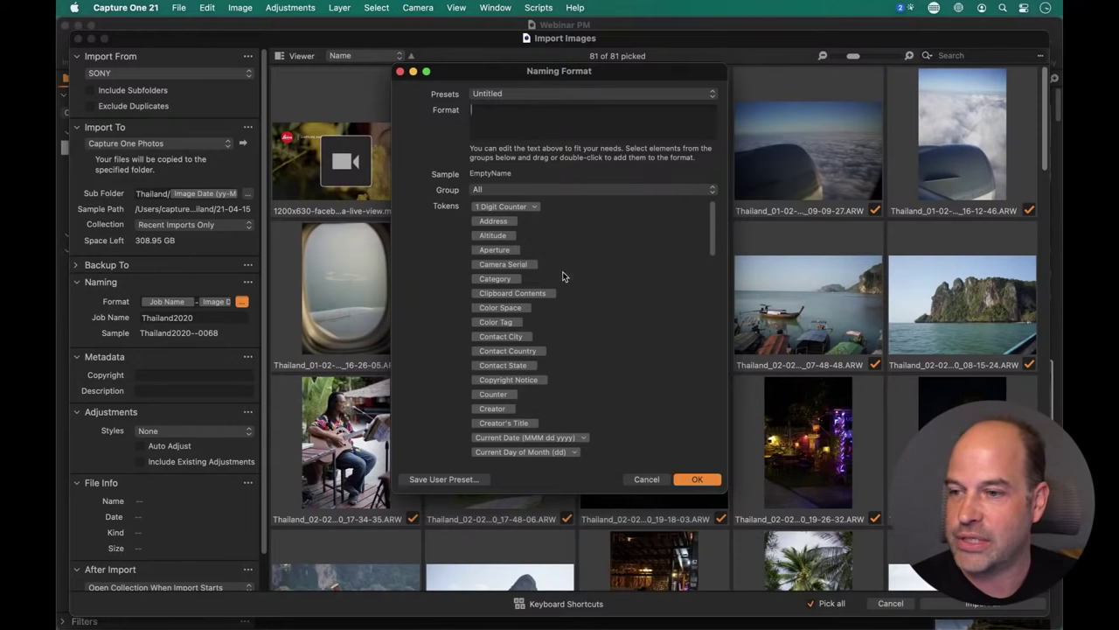
pyautogui.scroll(-10, 537, 381)
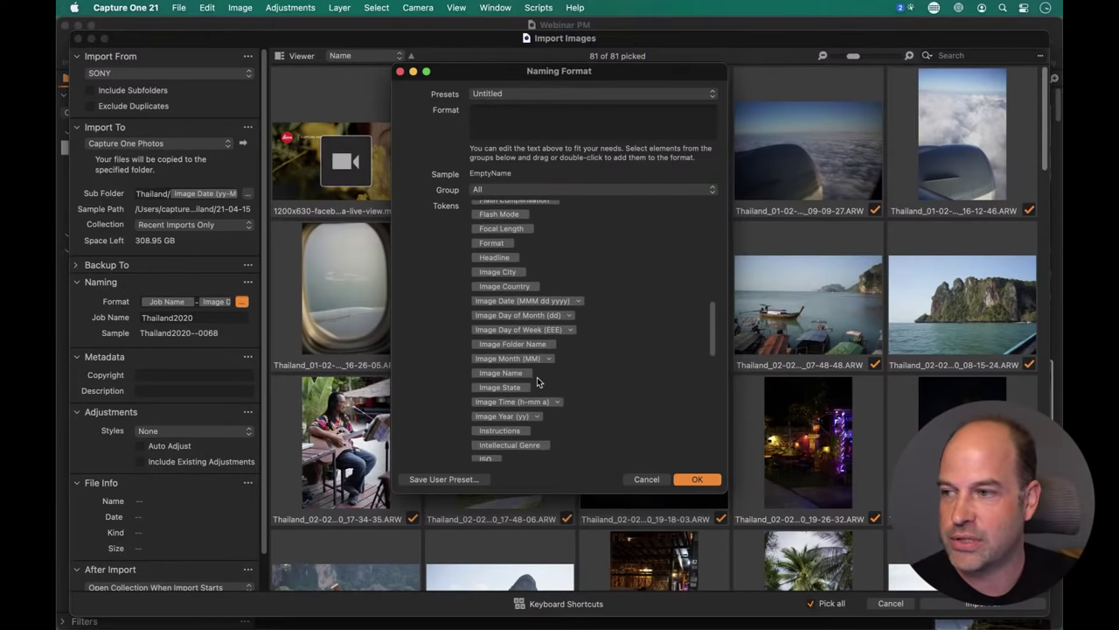
pyautogui.scroll(-6, 537, 377)
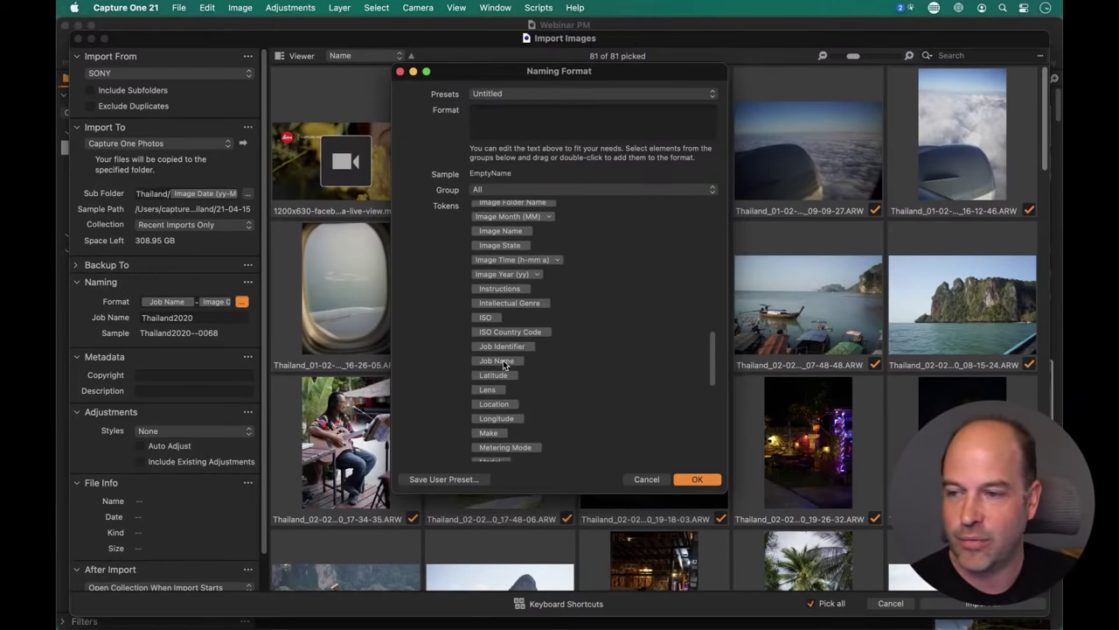
# Add Job Name, Image Date and a 4 Digit Counter token to the naming format
pyautogui.moveTo(504, 365); pyautogui.dragTo(498, 112)
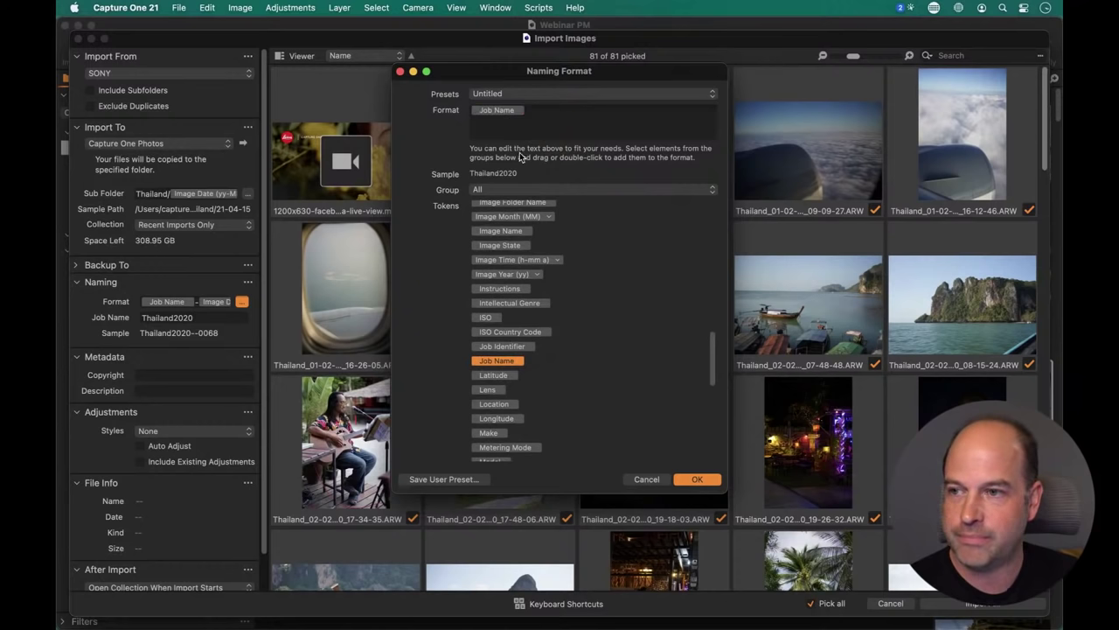
pyautogui.scroll(5, 713, 354)
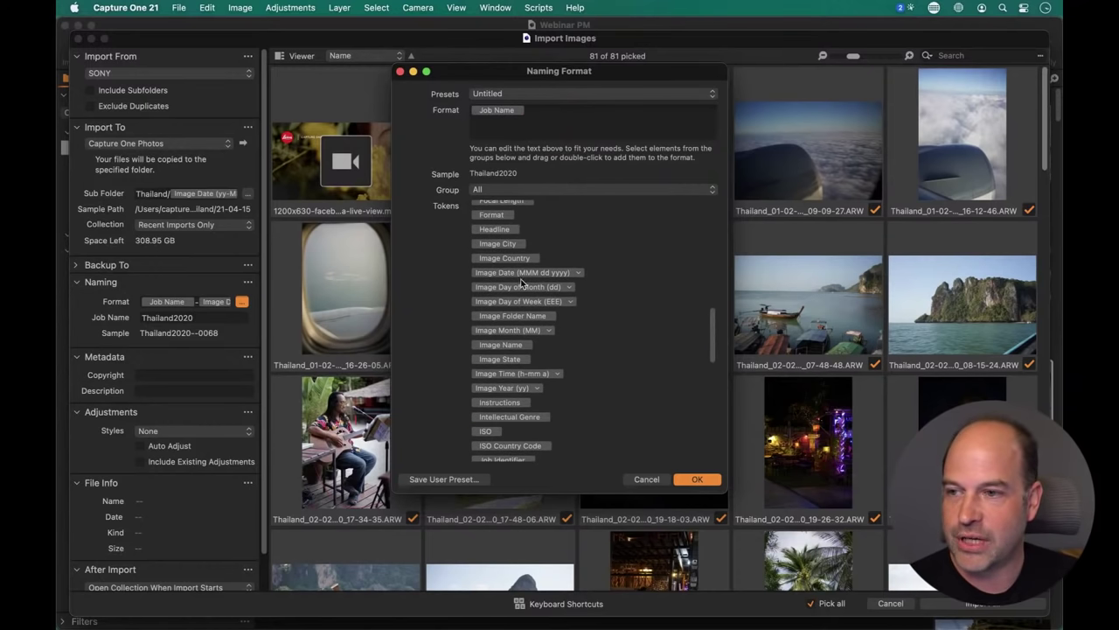
pyautogui.moveTo(506, 273); pyautogui.dragTo(566, 116)
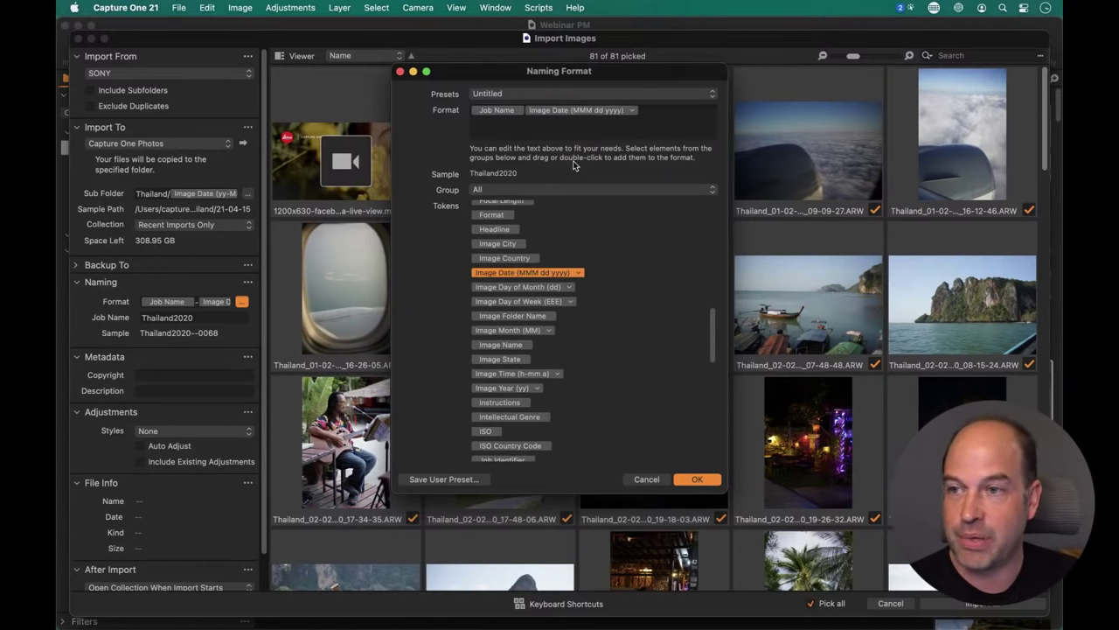
pyautogui.moveTo(711, 314); pyautogui.dragTo(713, 203)
pyautogui.moveTo(503, 208); pyautogui.dragTo(666, 114)
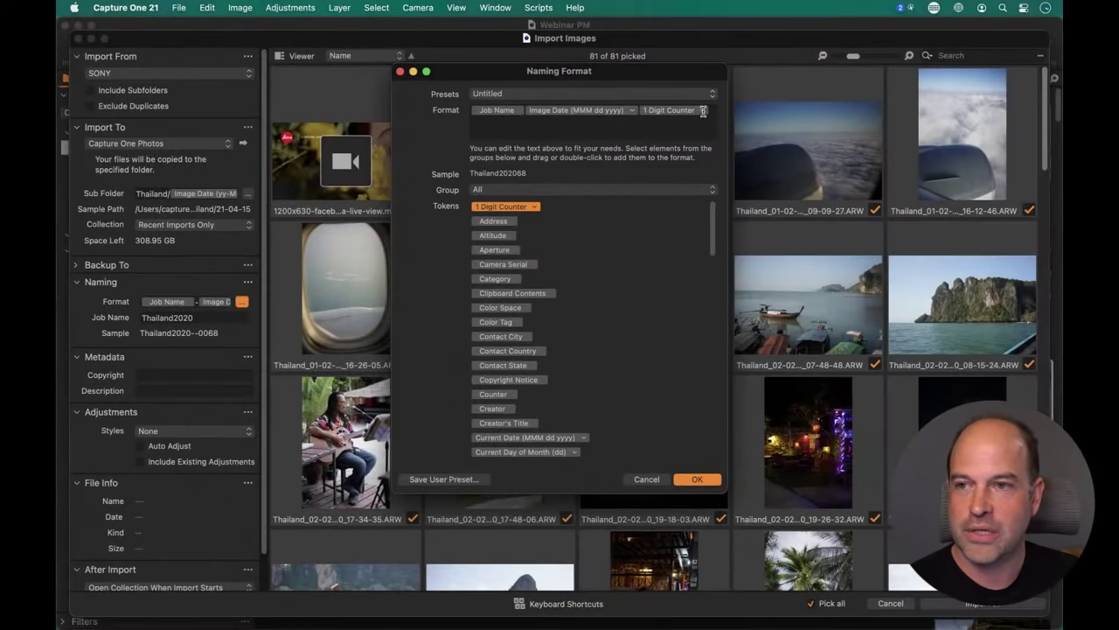
pyautogui.click(700, 110)
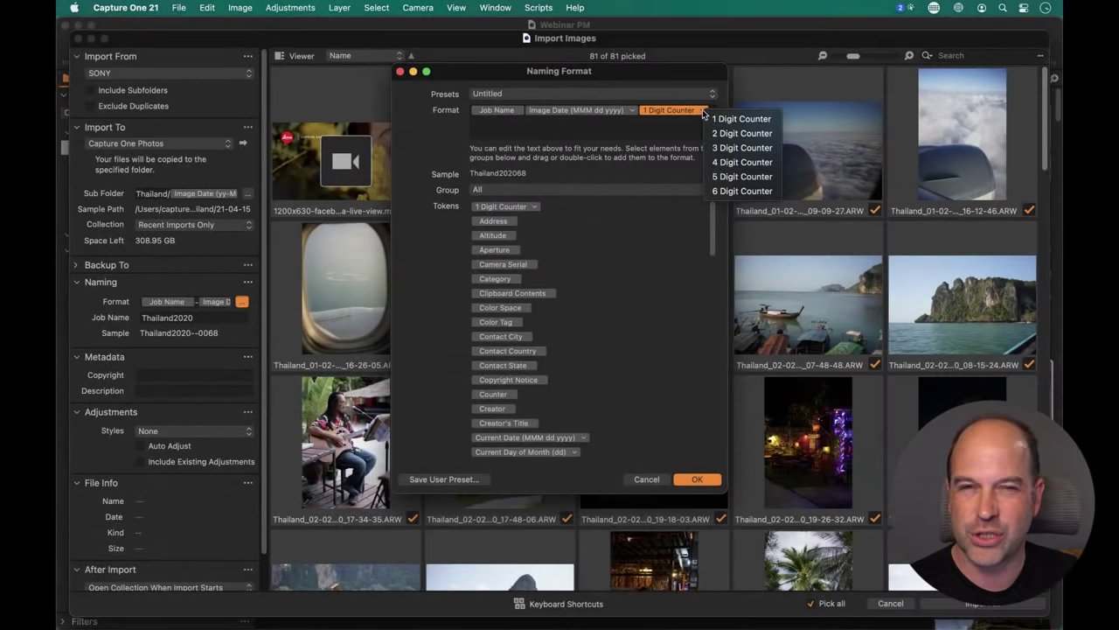
pyautogui.click(715, 162)
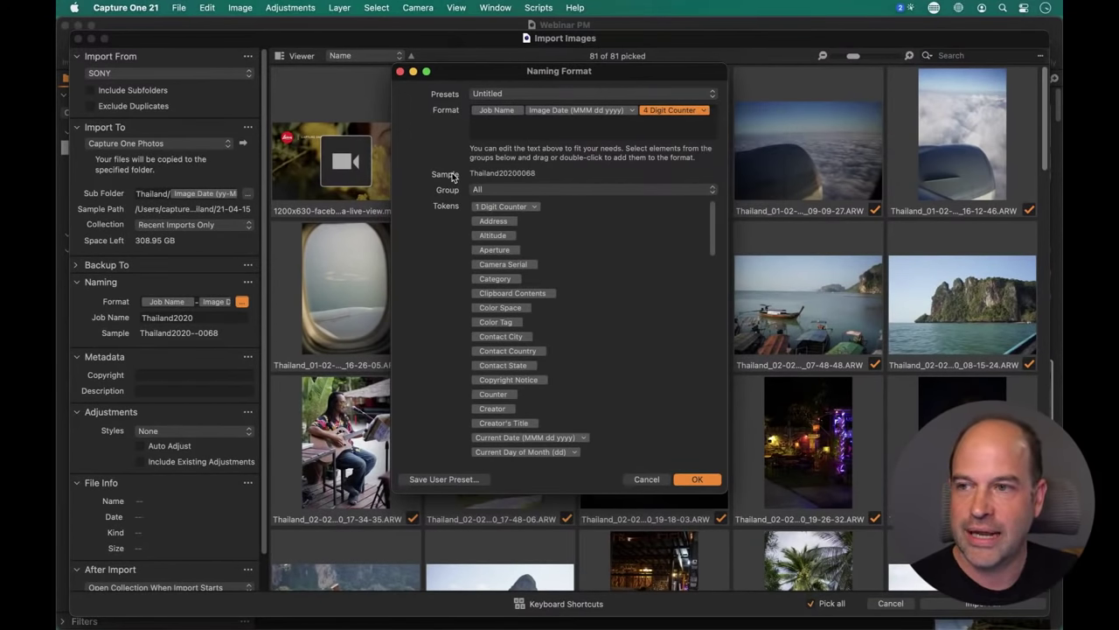
# Insert a hyphen before the counter and set the Image Date token to yy-MM-dd
pyautogui.click(715, 115)
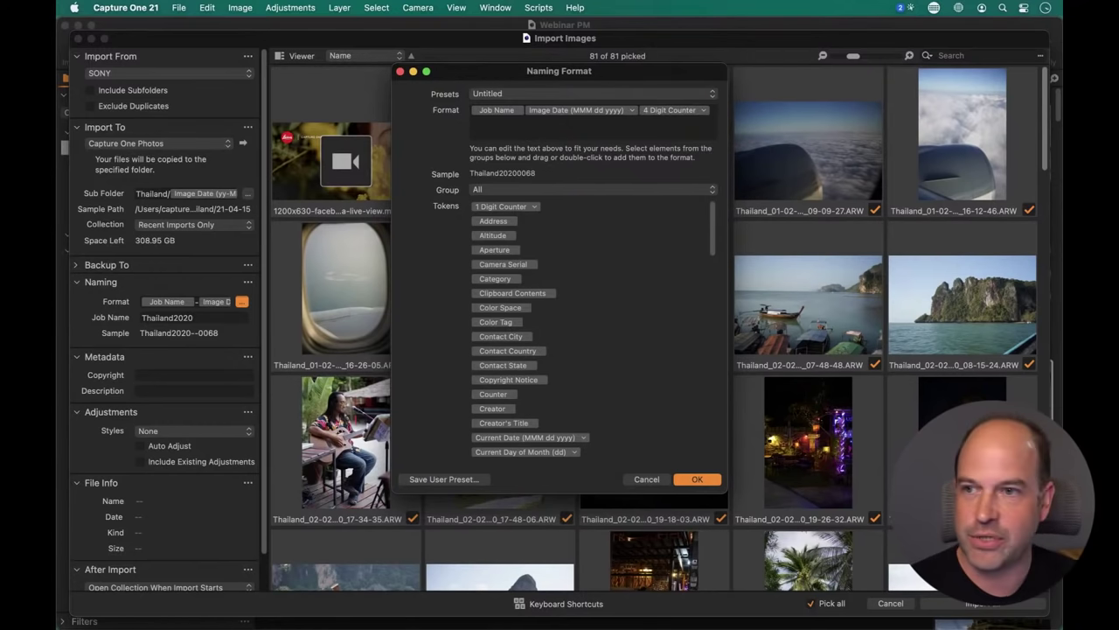
pyautogui.write('-')
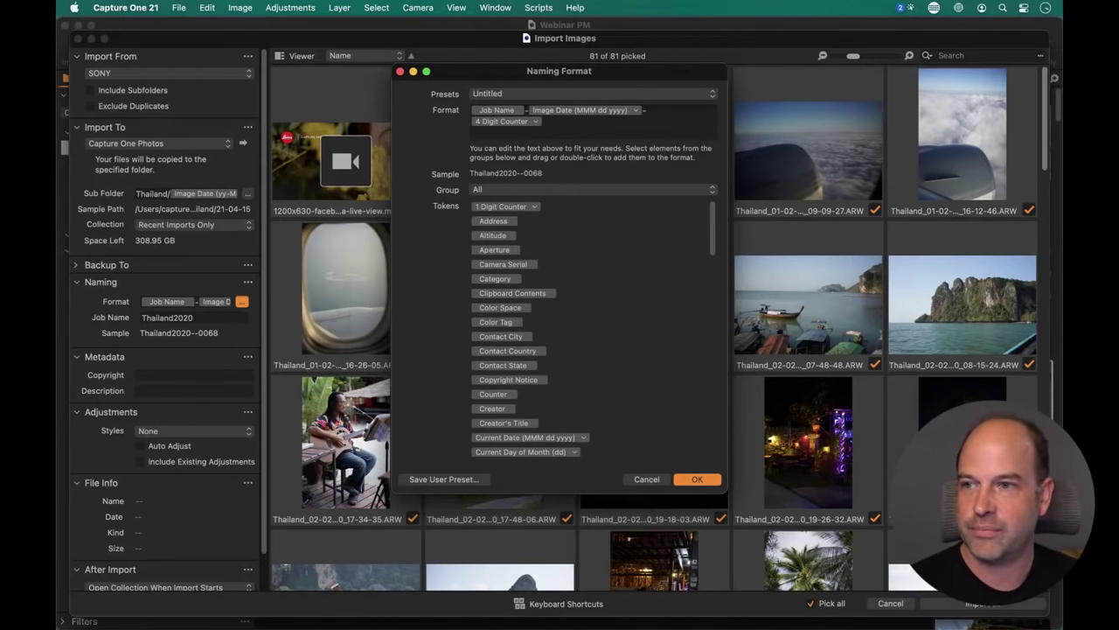
pyautogui.click(505, 119)
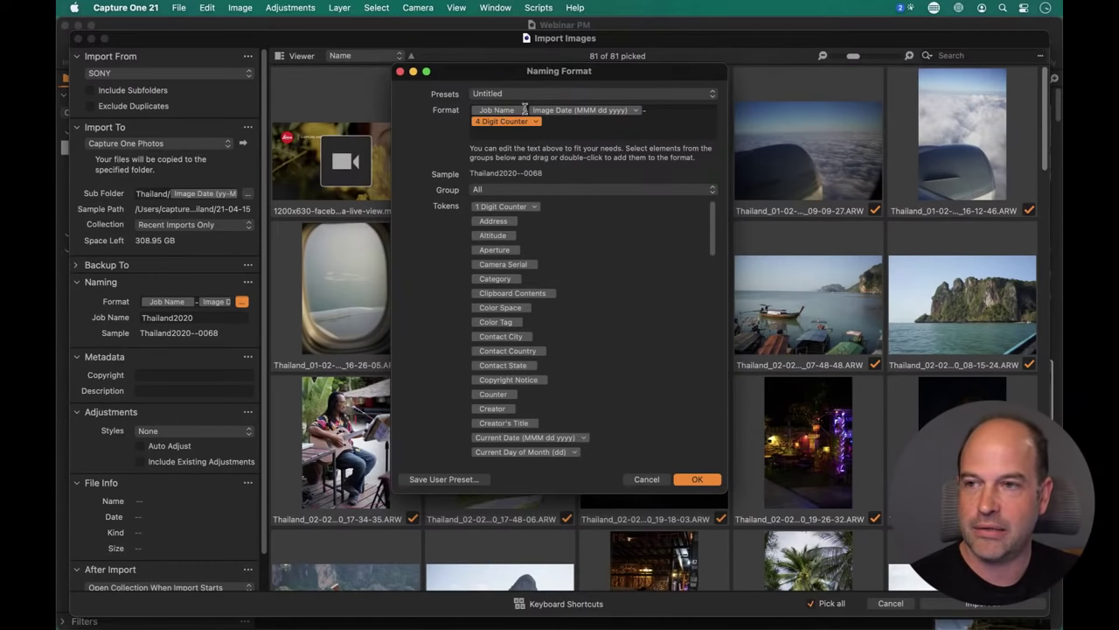
pyautogui.click(637, 112)
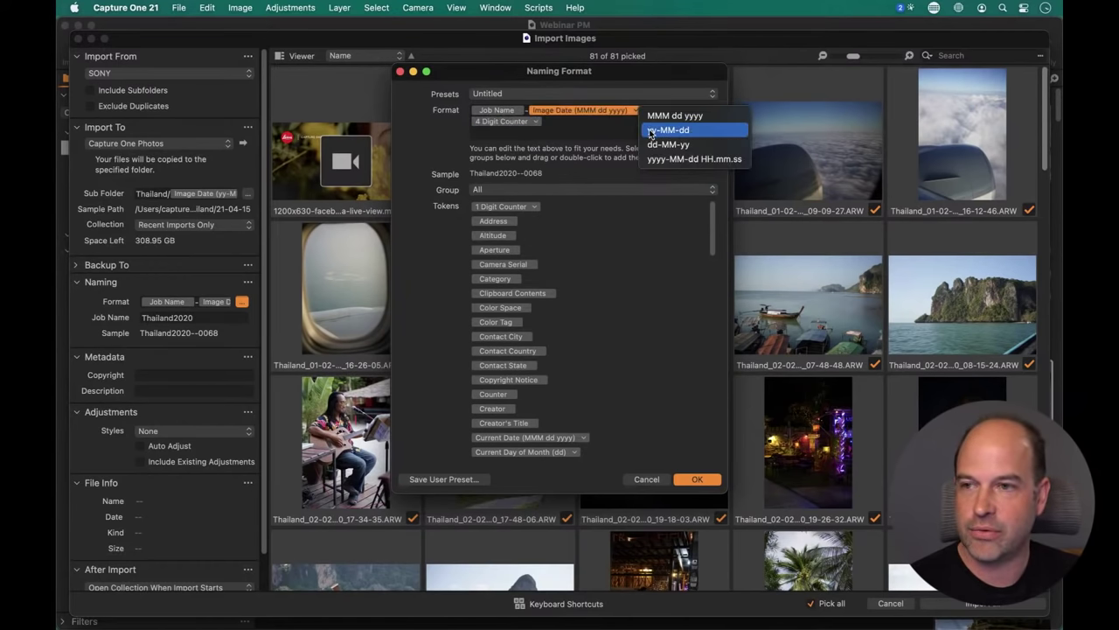
pyautogui.click(649, 131)
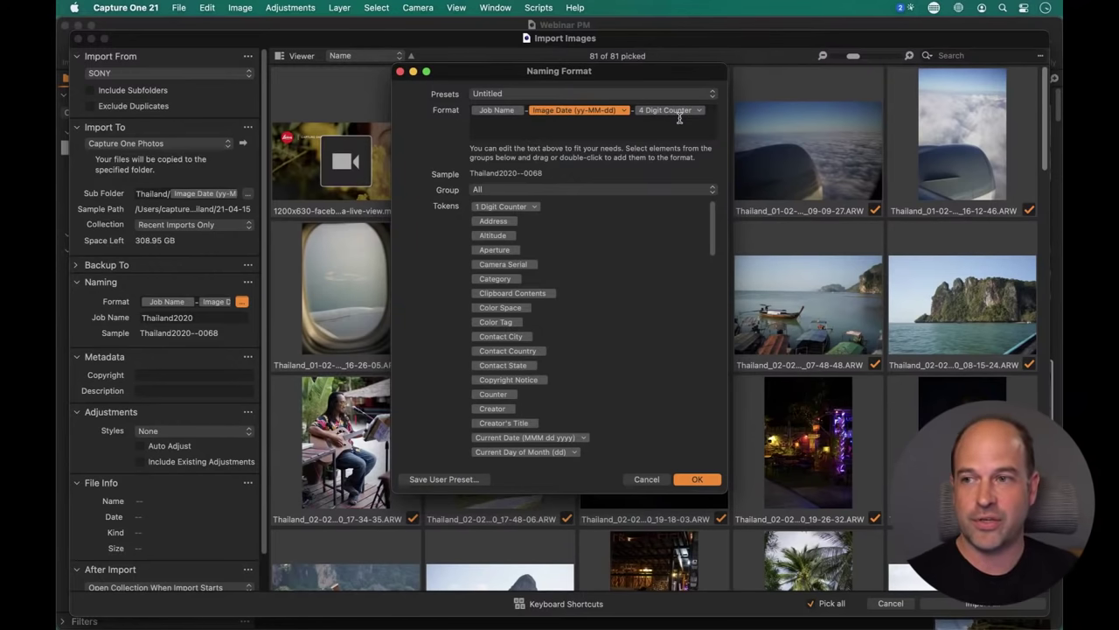
pyautogui.click(506, 93)
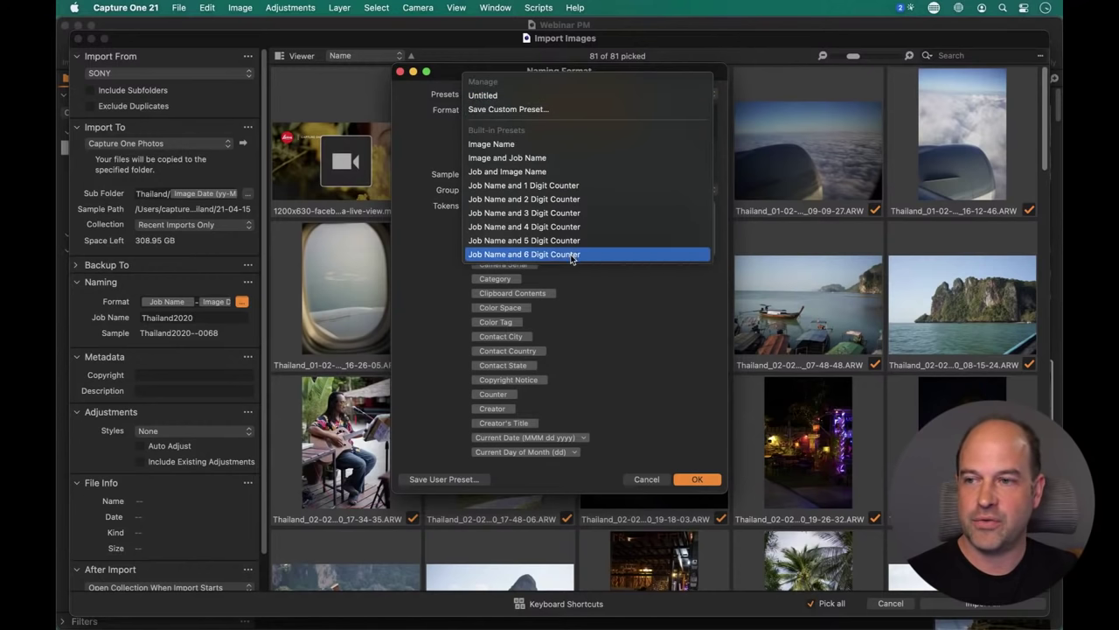
pyautogui.click(445, 143)
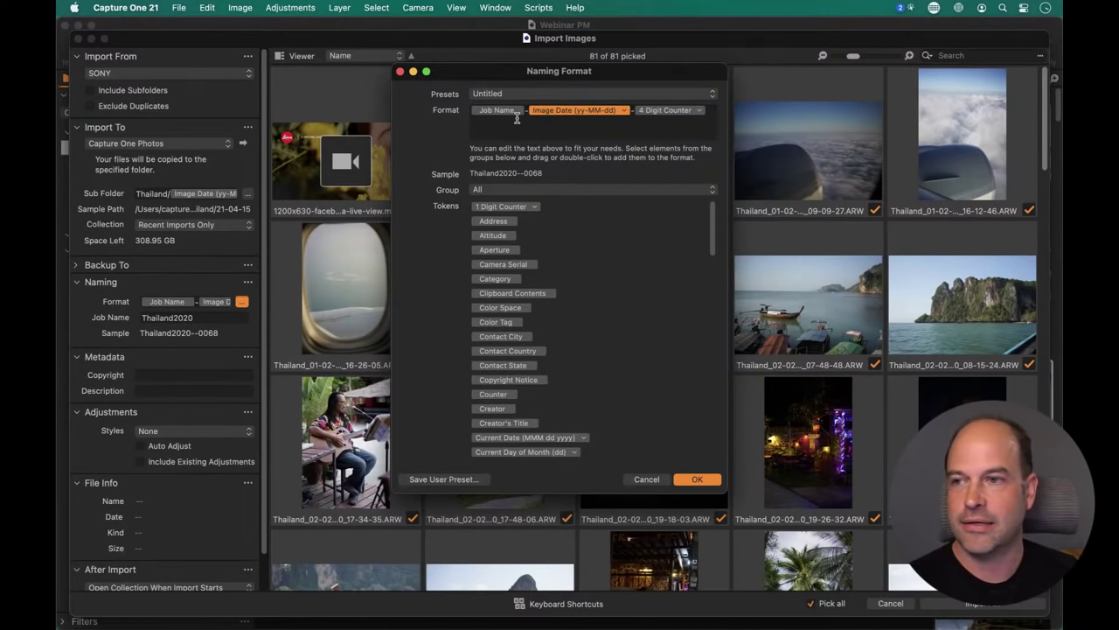
# Confirm the naming format and rename the import job from Thailand2020 to Thailand
pyautogui.click(697, 479)
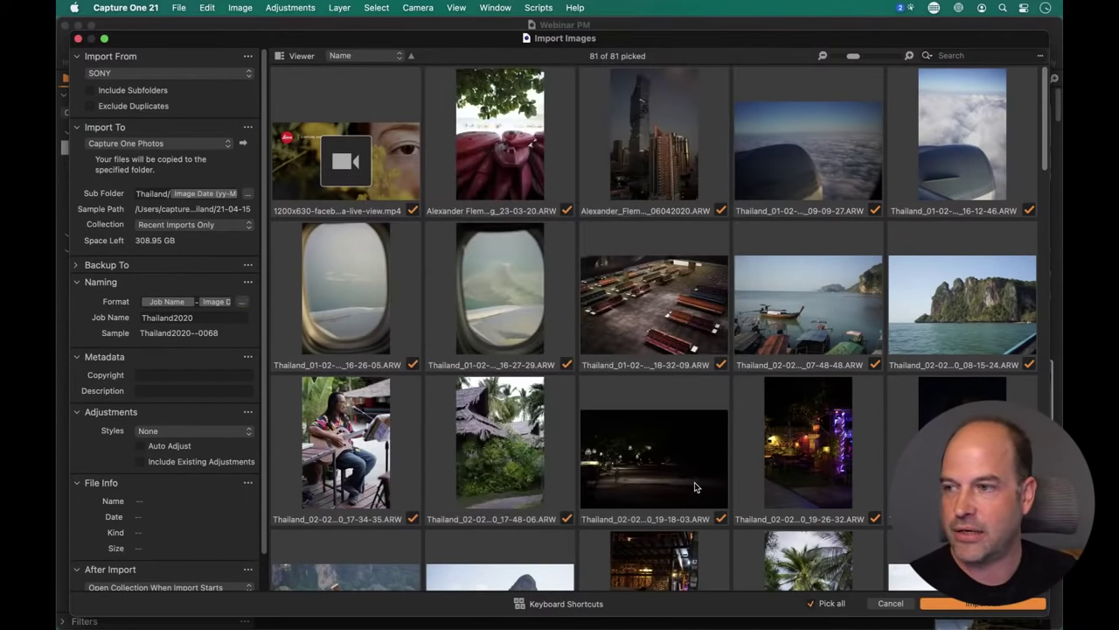
pyautogui.doubleClick(203, 317)
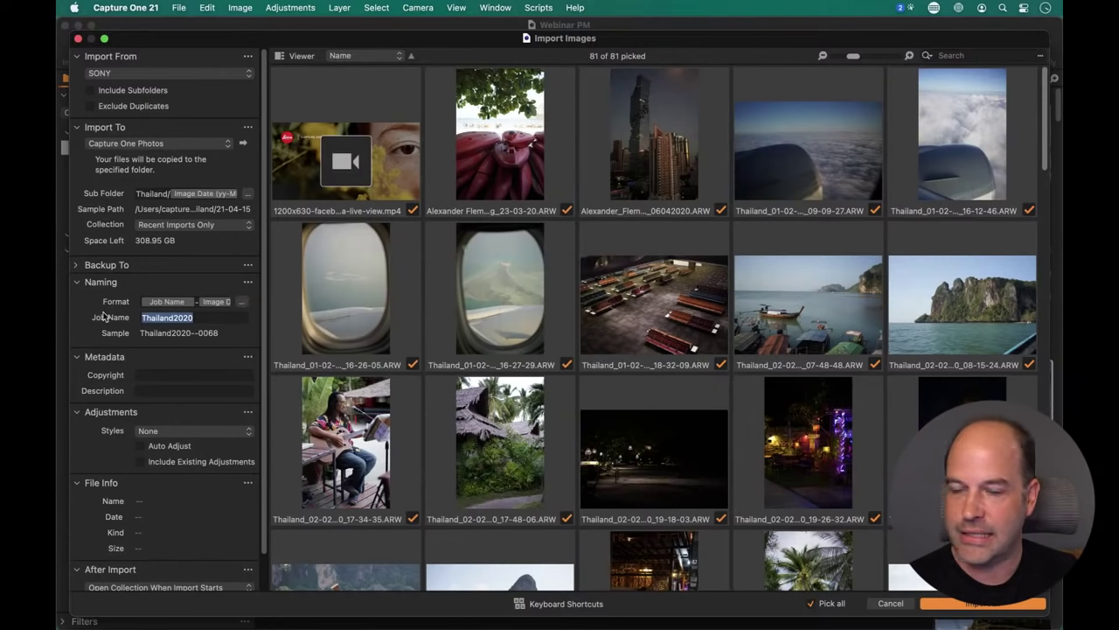
pyautogui.press('BackSpace')
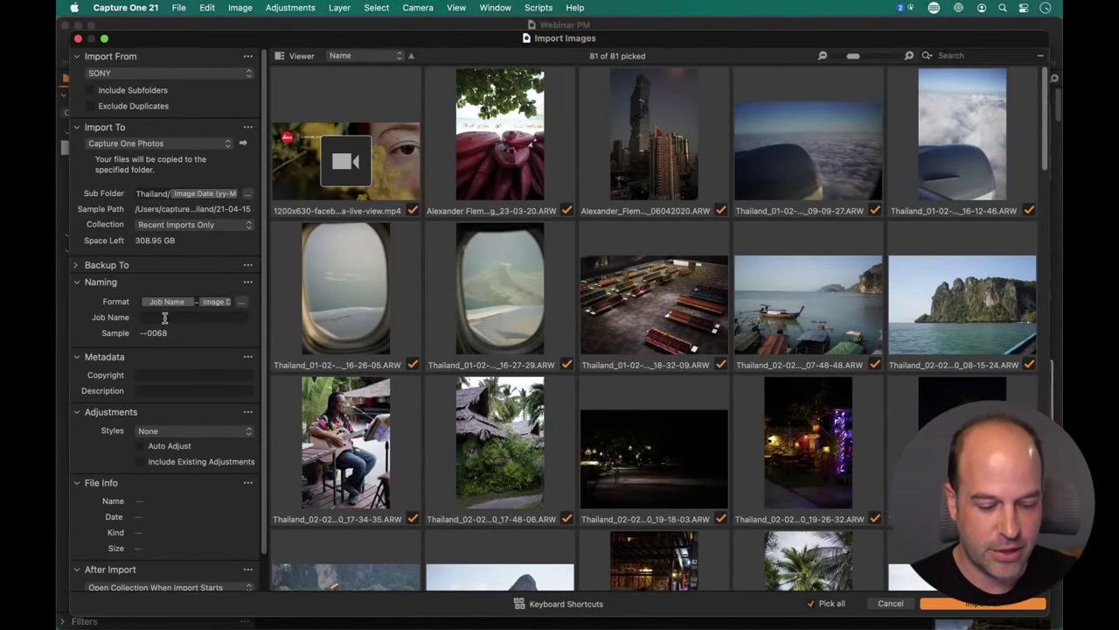
pyautogui.write('TH')
pyautogui.press('BackSpace')
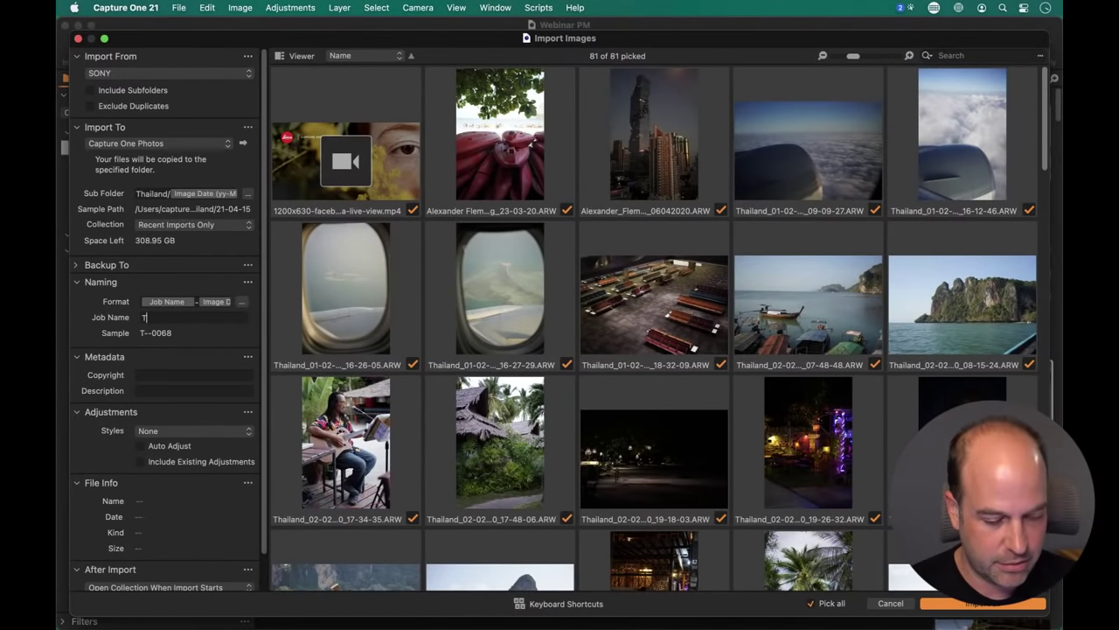
pyautogui.write('hailand')
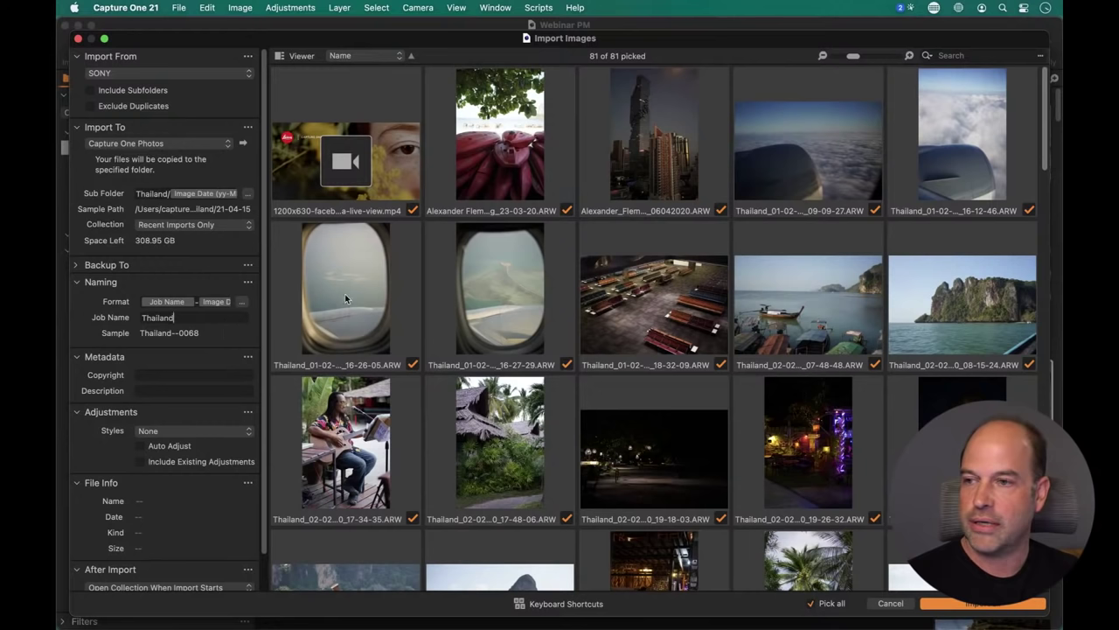
pyautogui.click(511, 148)
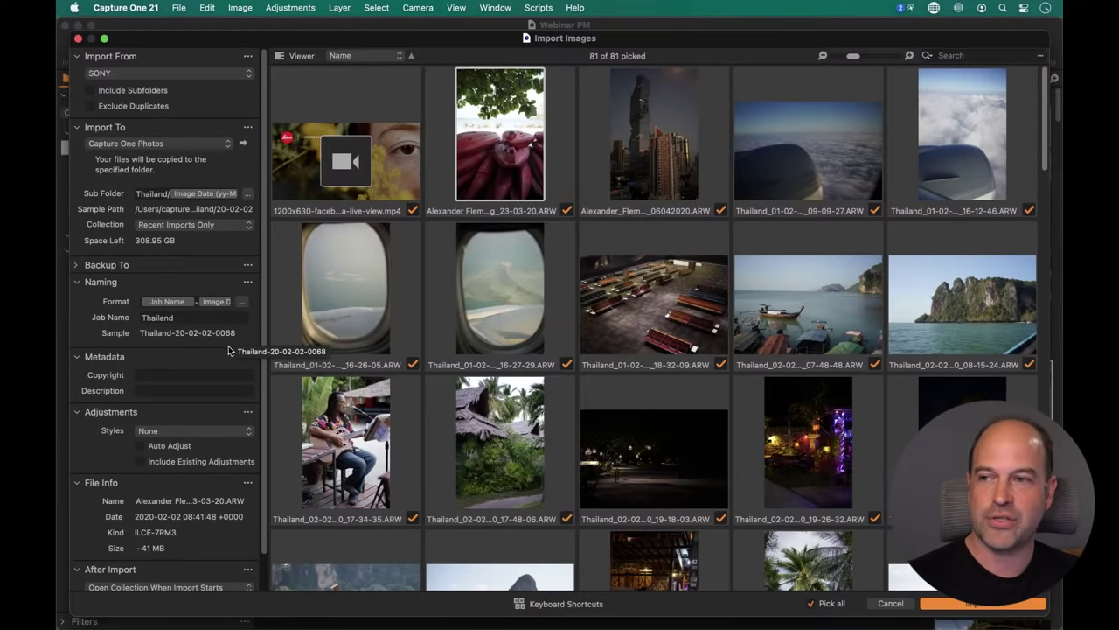
# Reset the import counter so sample file names end in 0001
pyautogui.click(249, 284)
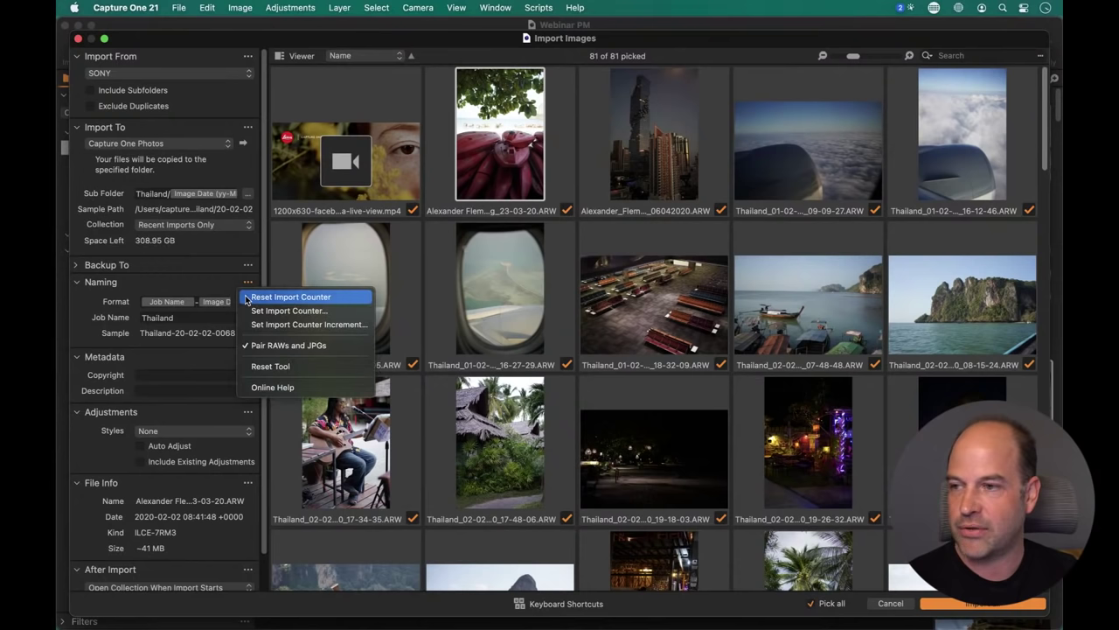
pyautogui.click(248, 297)
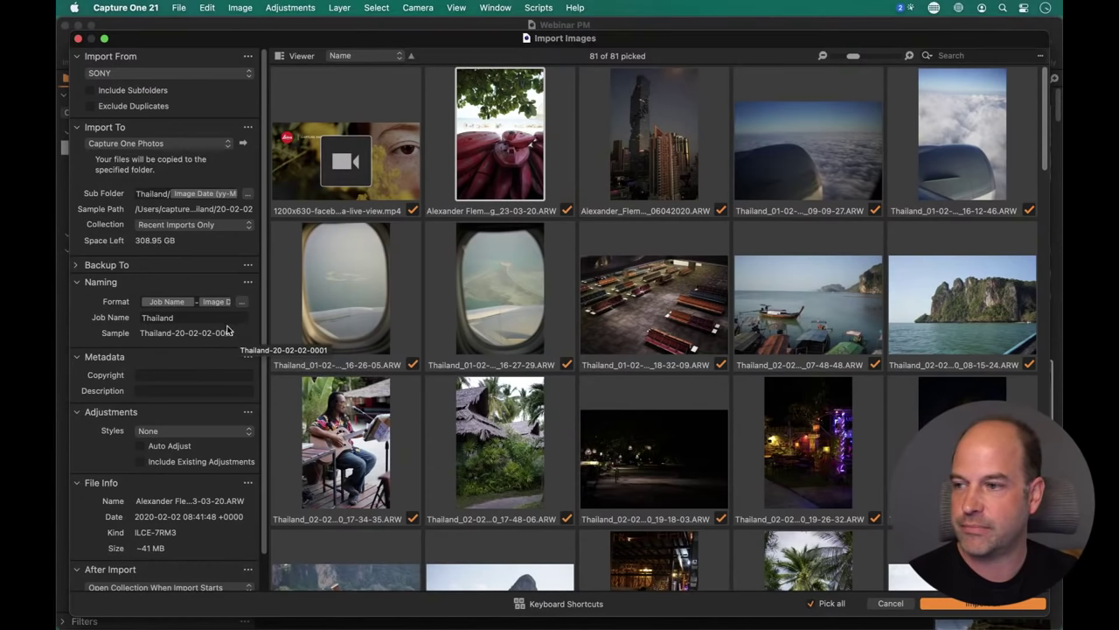
pyautogui.click(206, 431)
pyautogui.moveTo(210, 457)
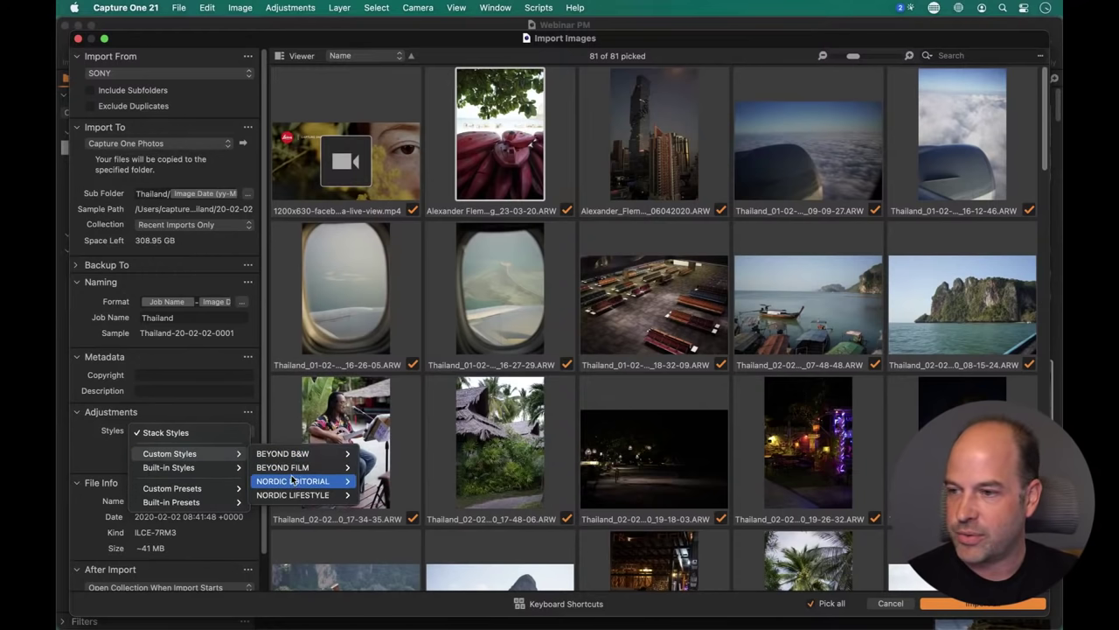
# Choose Custom Styles > NORDIC LIFESTYLE > Stockholm - I as the style applied on import
pyautogui.moveTo(296, 481)
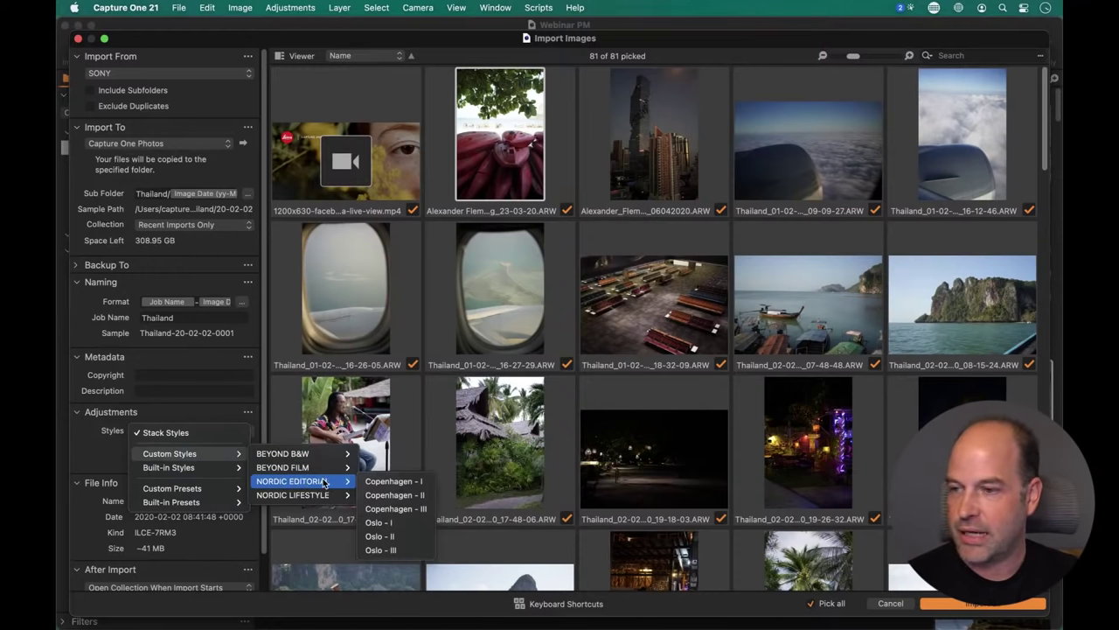
pyautogui.moveTo(324, 495)
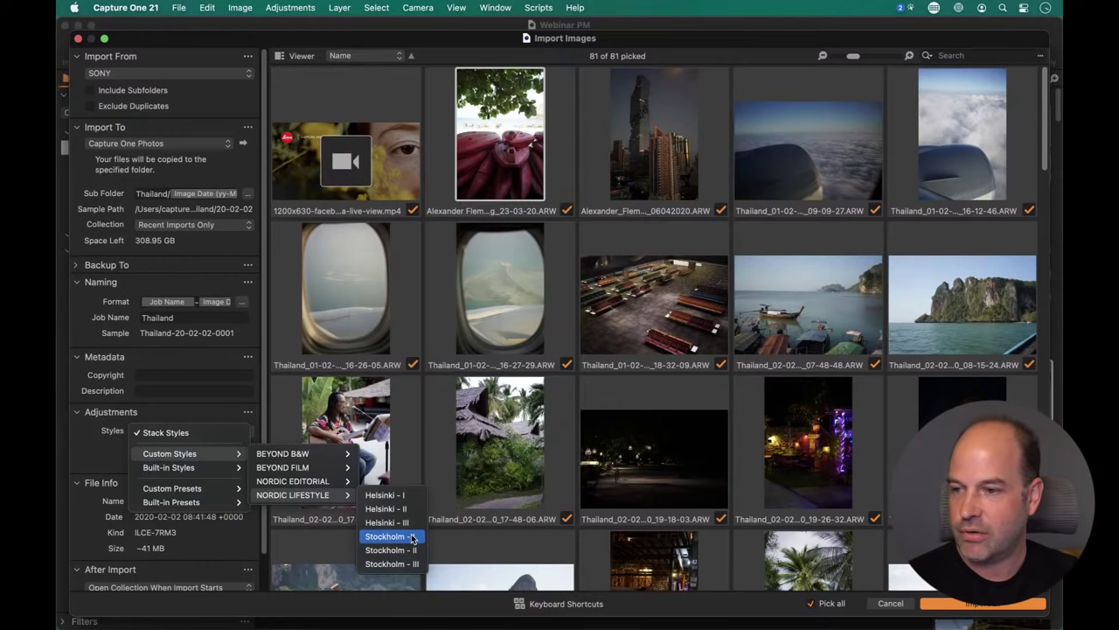
pyautogui.click(410, 537)
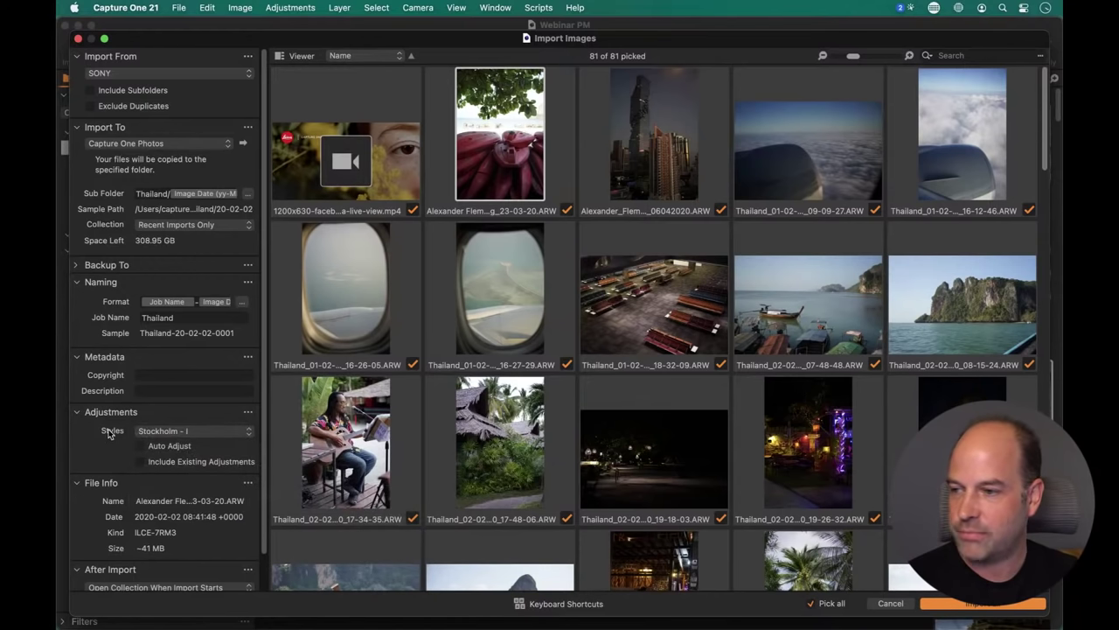
pyautogui.scroll(-1, 96, 438)
pyautogui.scroll(-3, 97, 438)
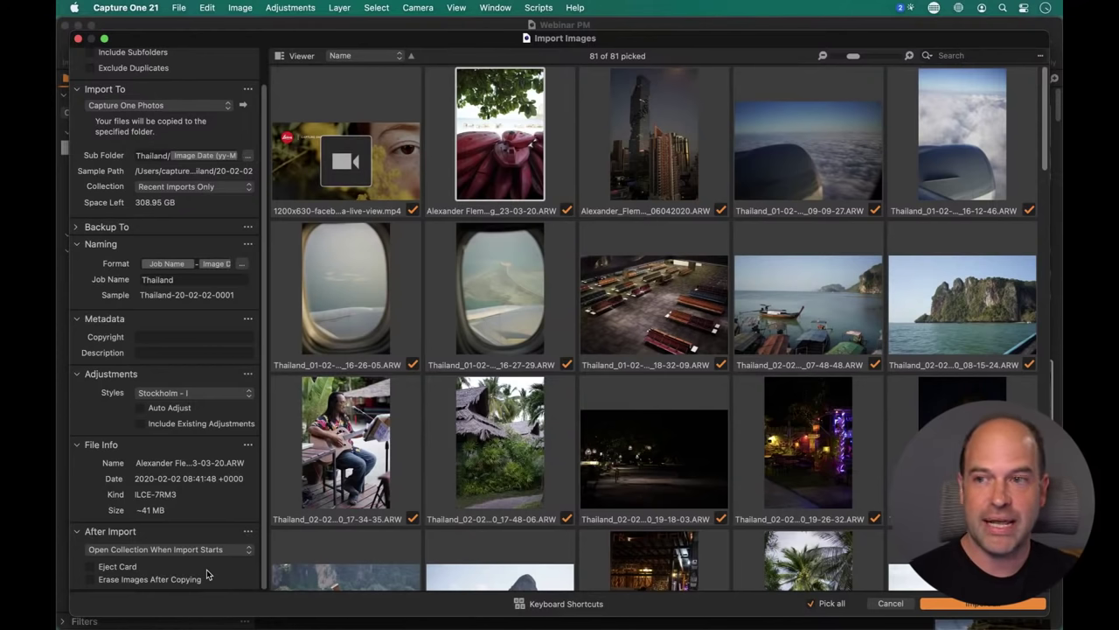
pyautogui.scroll(2, 262, 122)
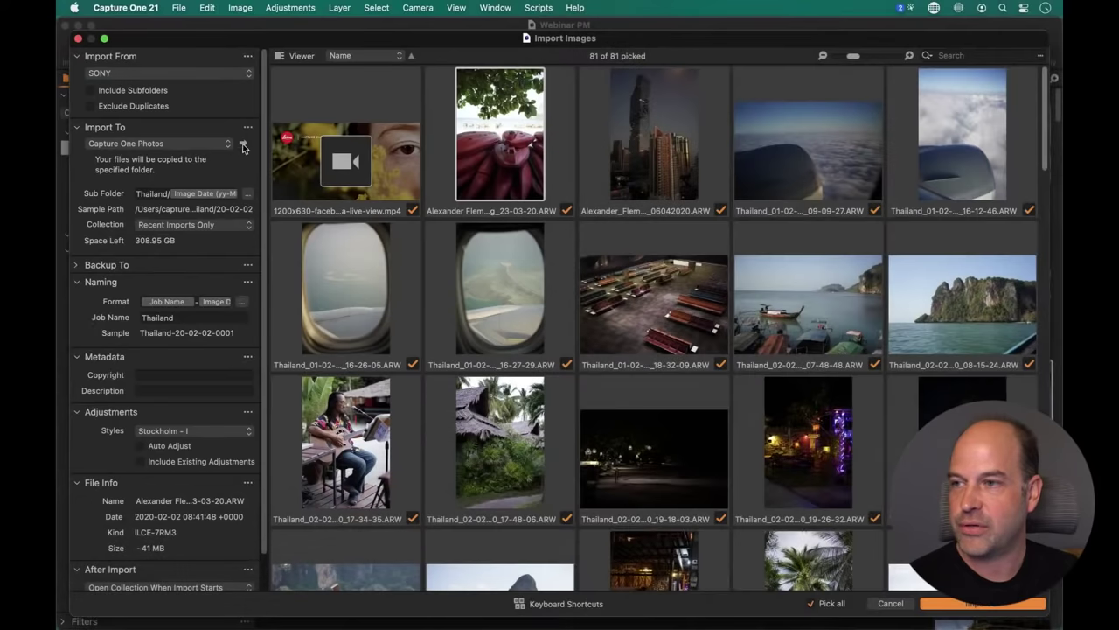
# Reveal the import destination folder in Finder, then switch the import browser to Viewer mode
pyautogui.click(244, 143)
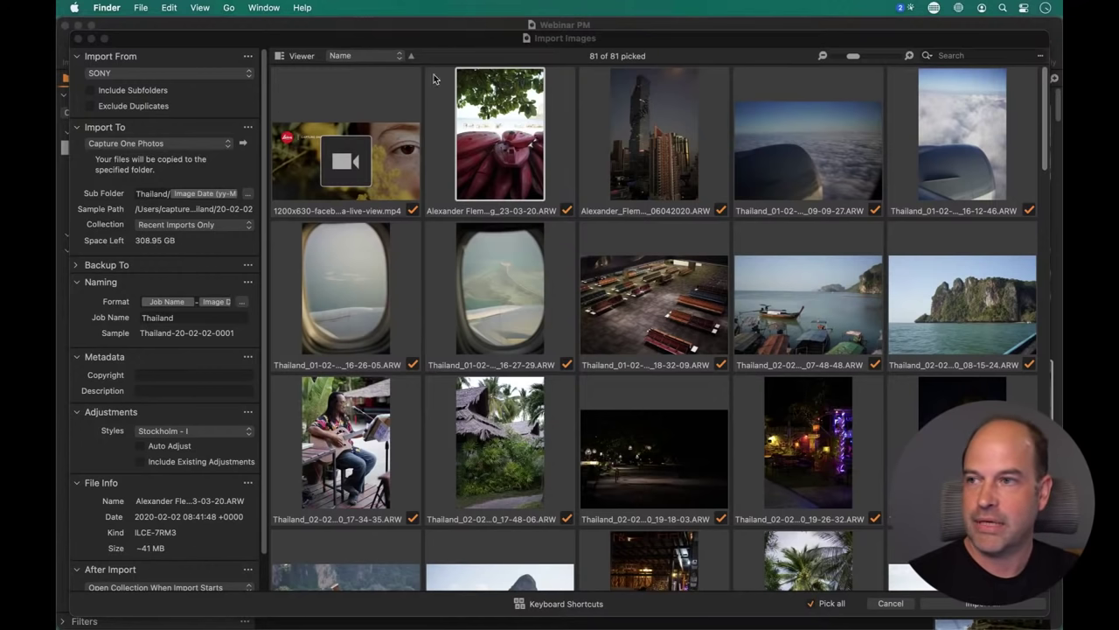
pyautogui.click(302, 57)
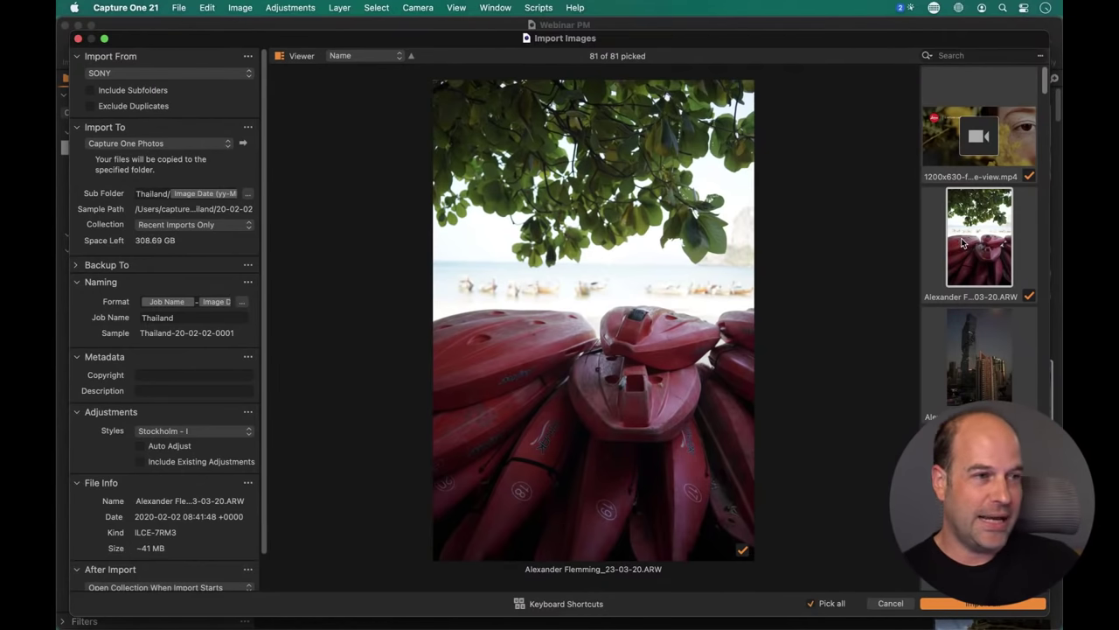
# Play the Leica Live View clip preview, then show the kayak photo and the shortcuts overview
pyautogui.click(1012, 147)
pyautogui.click(592, 457)
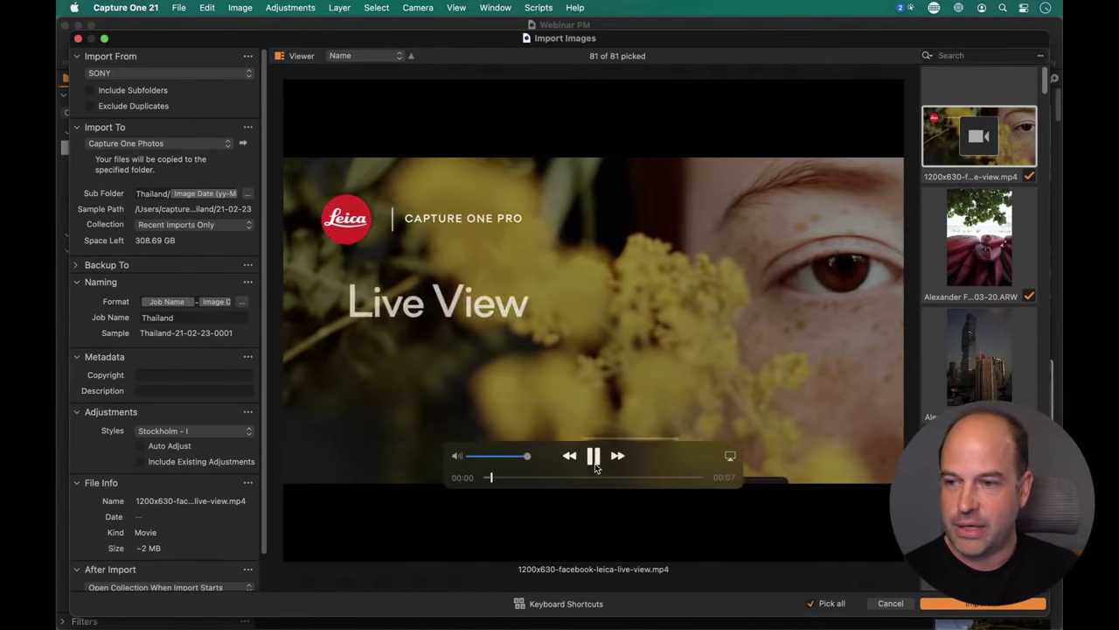
pyautogui.click(593, 459)
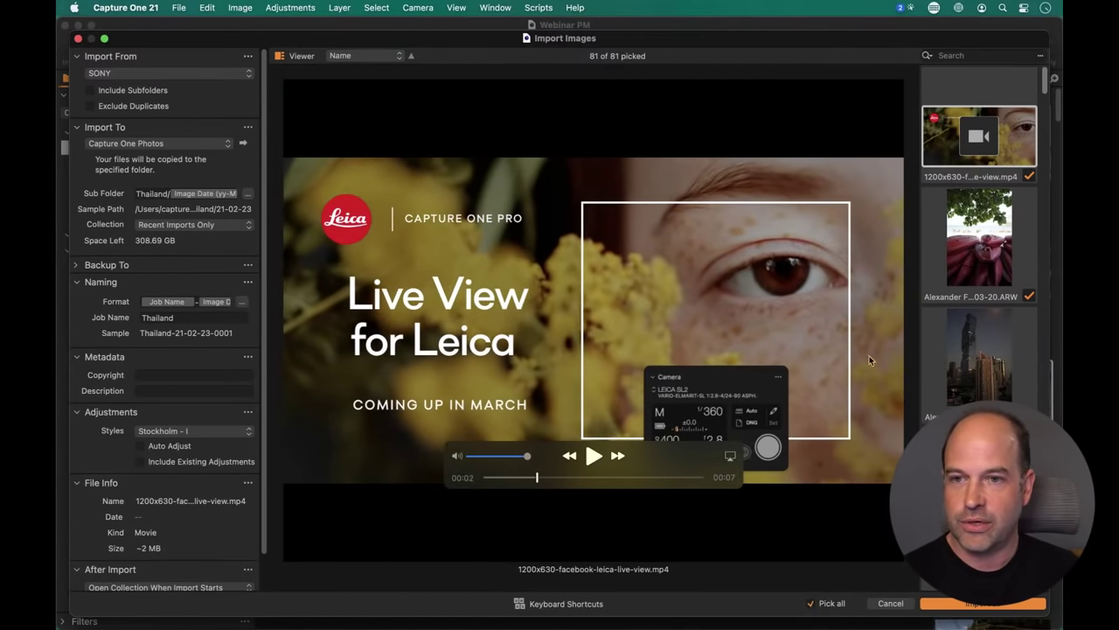
pyautogui.click(971, 267)
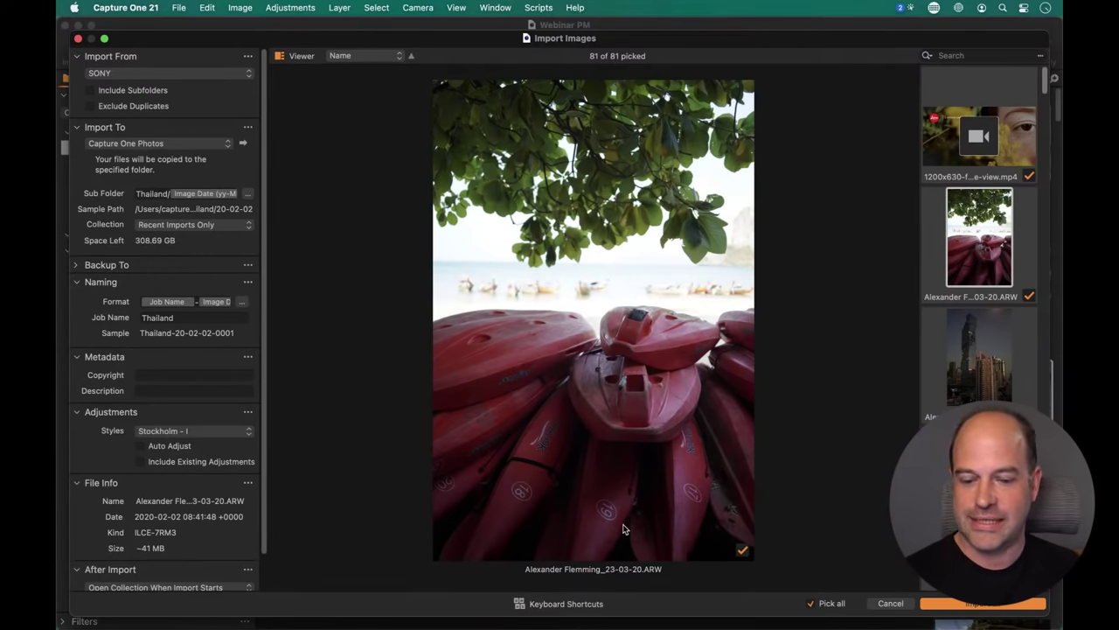
pyautogui.click(570, 605)
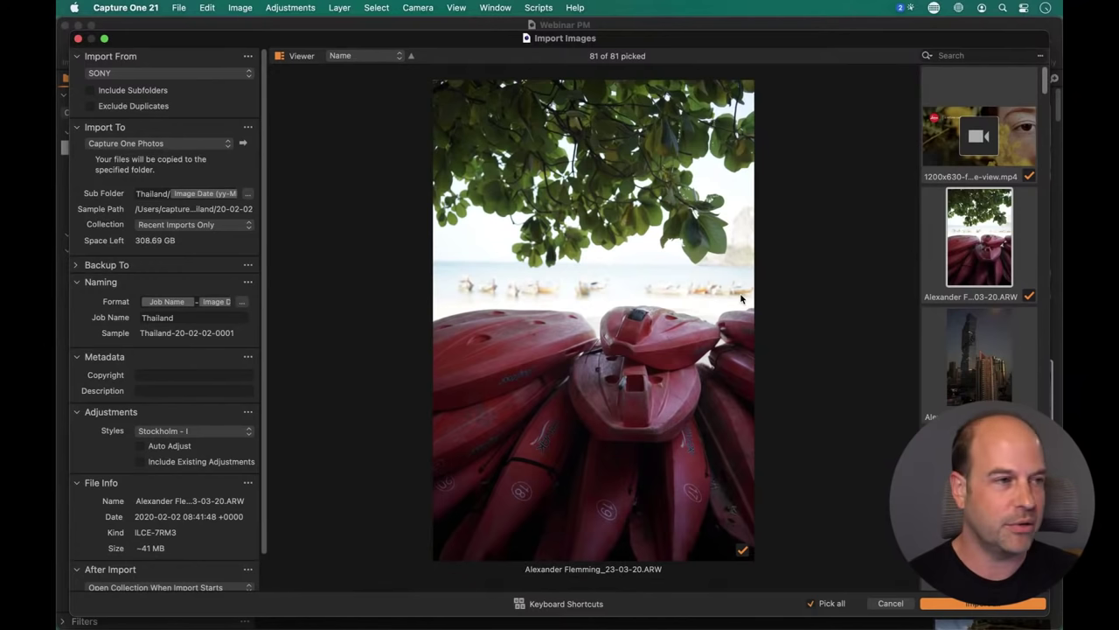
# Step through the thumbnails and unpick the 27-29 window shot and the 32-09 lounge image
pyautogui.press('space')
pyautogui.press('space')
pyautogui.press('space')
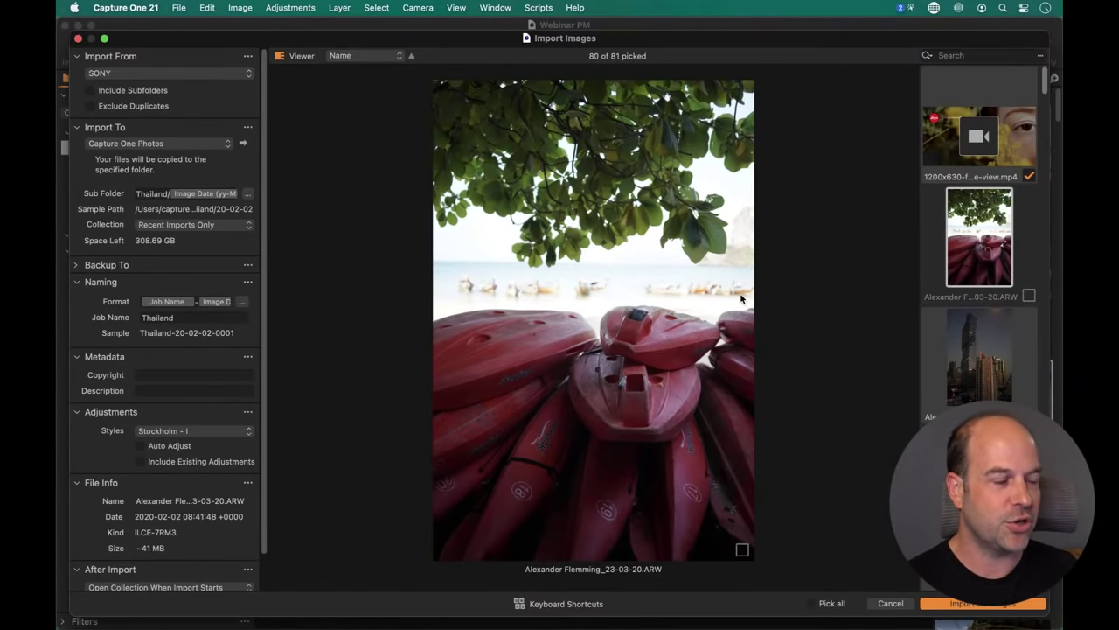
pyautogui.press('space')
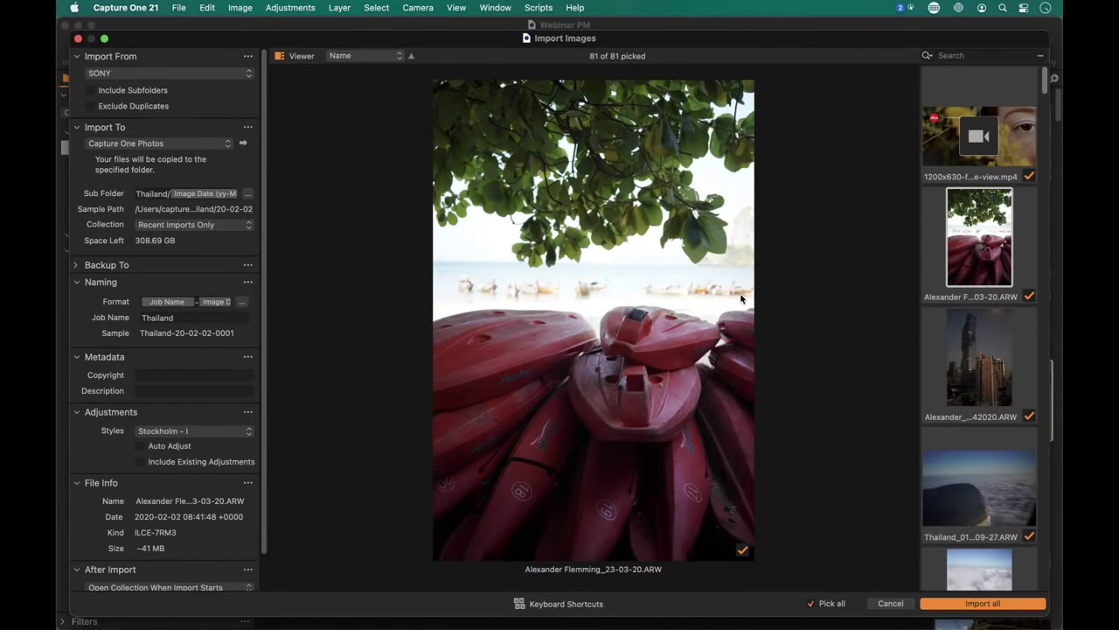
pyautogui.press('Down')
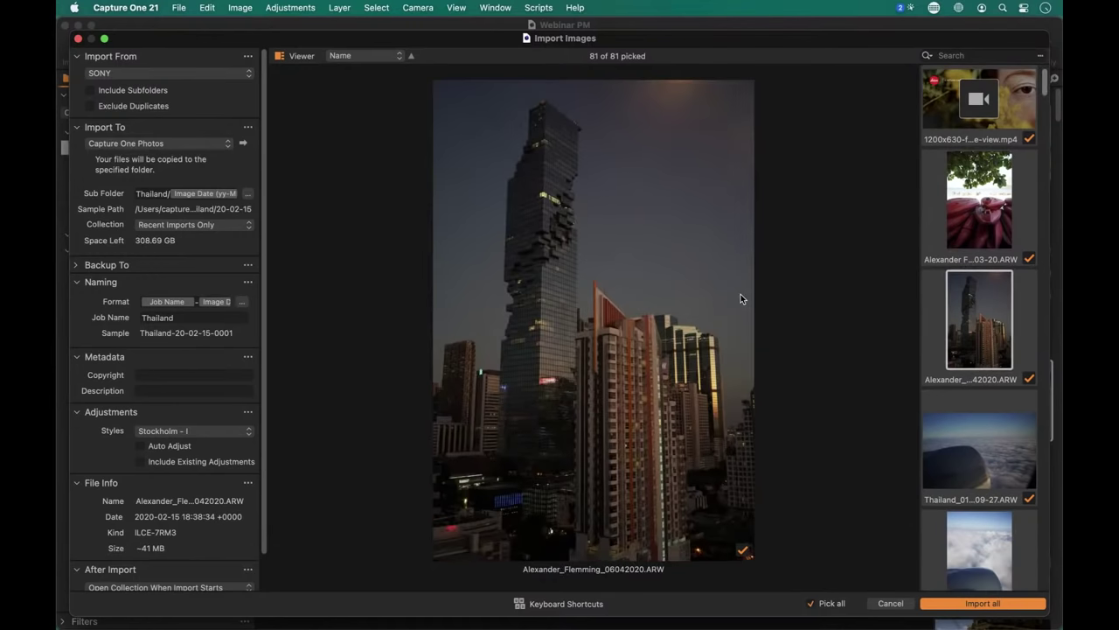
pyautogui.press('Down')
pyautogui.press('Down')
pyautogui.press('Down')
pyautogui.press('Up')
pyautogui.press('Down')
pyautogui.press('Down')
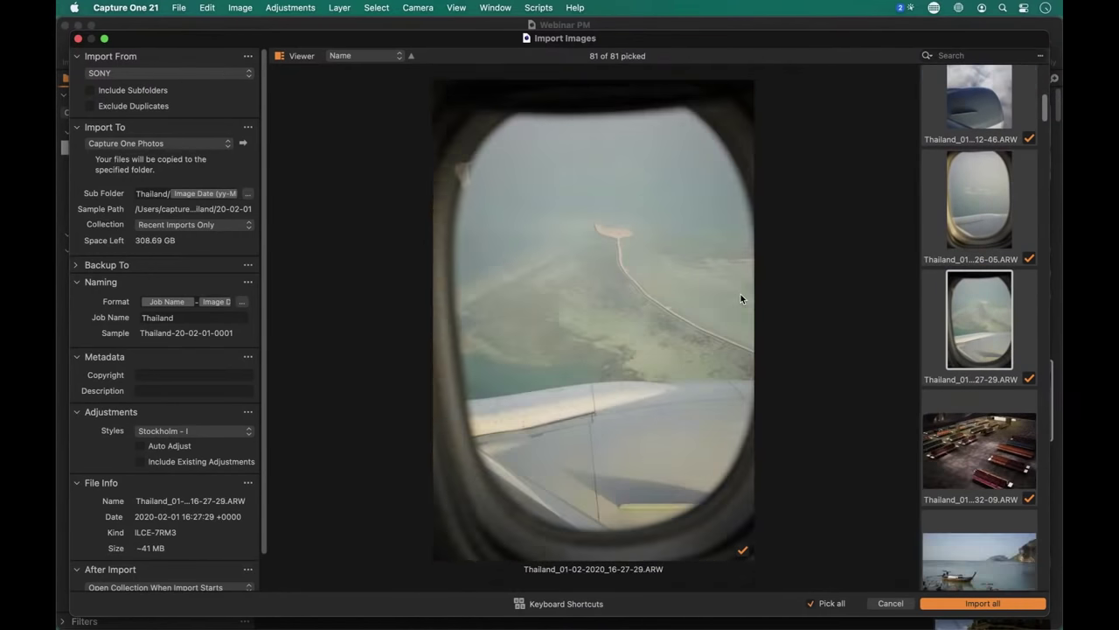
pyautogui.press('Up')
pyautogui.press('Down')
pyautogui.press('Up')
pyautogui.press('Down')
pyautogui.press('space')
pyautogui.press('Down')
pyautogui.press('space')
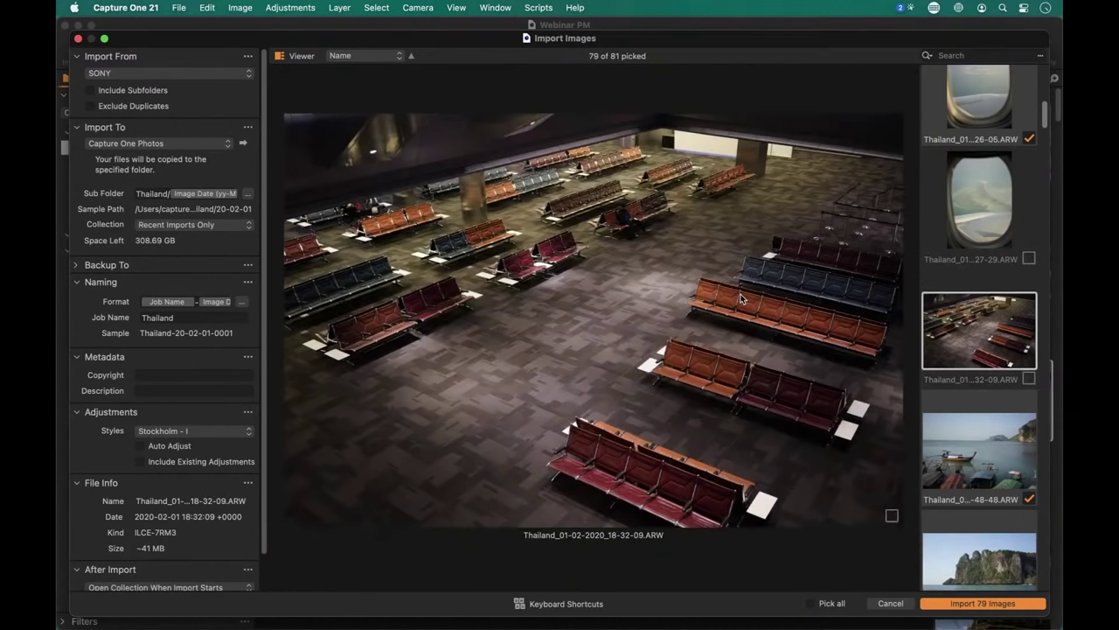
# Continue through the images and unpick the 26-38 sunset shot, leaving 78 of 81 picked
pyautogui.press('Down')
pyautogui.press('Down')
pyautogui.press('Down')
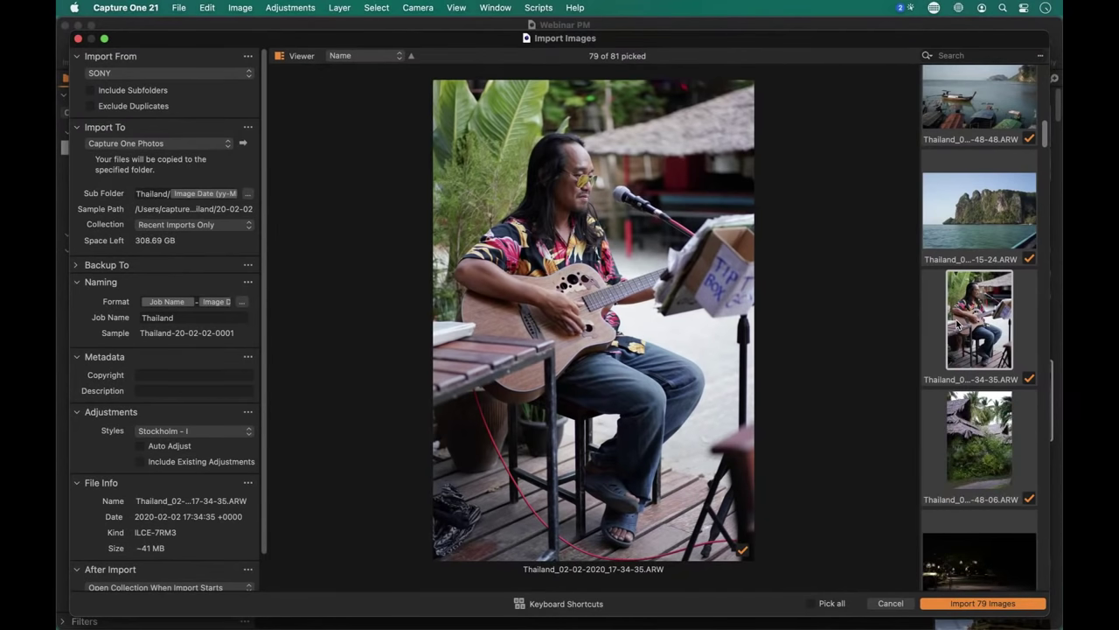
pyautogui.press('Down')
pyautogui.press('Down')
pyautogui.press('Down')
pyautogui.press('Down')
pyautogui.press('Down')
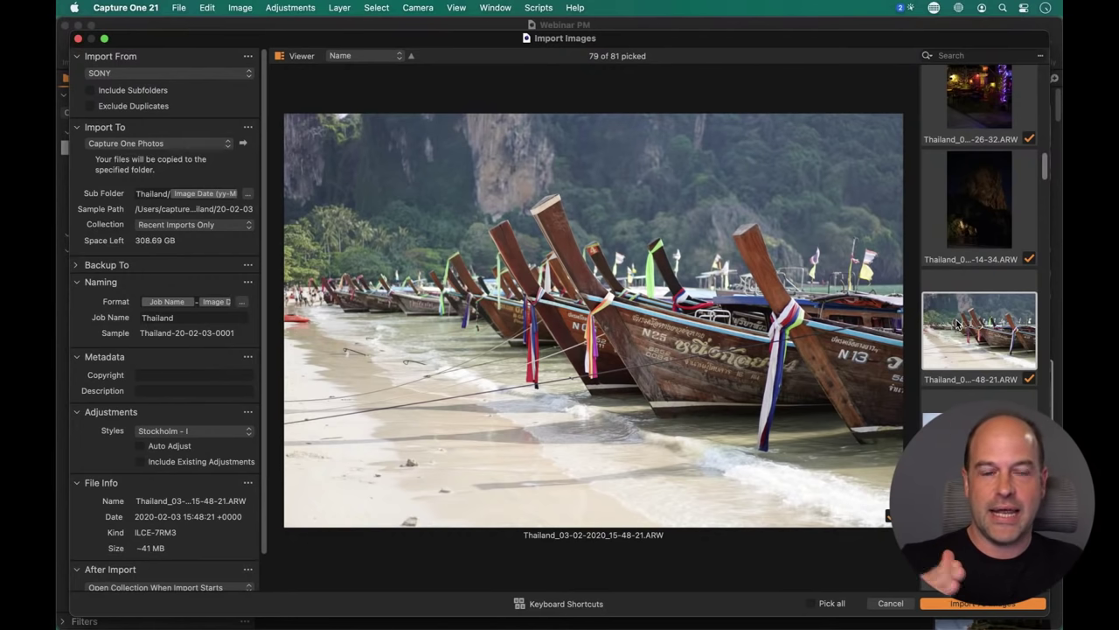
pyautogui.press('space')
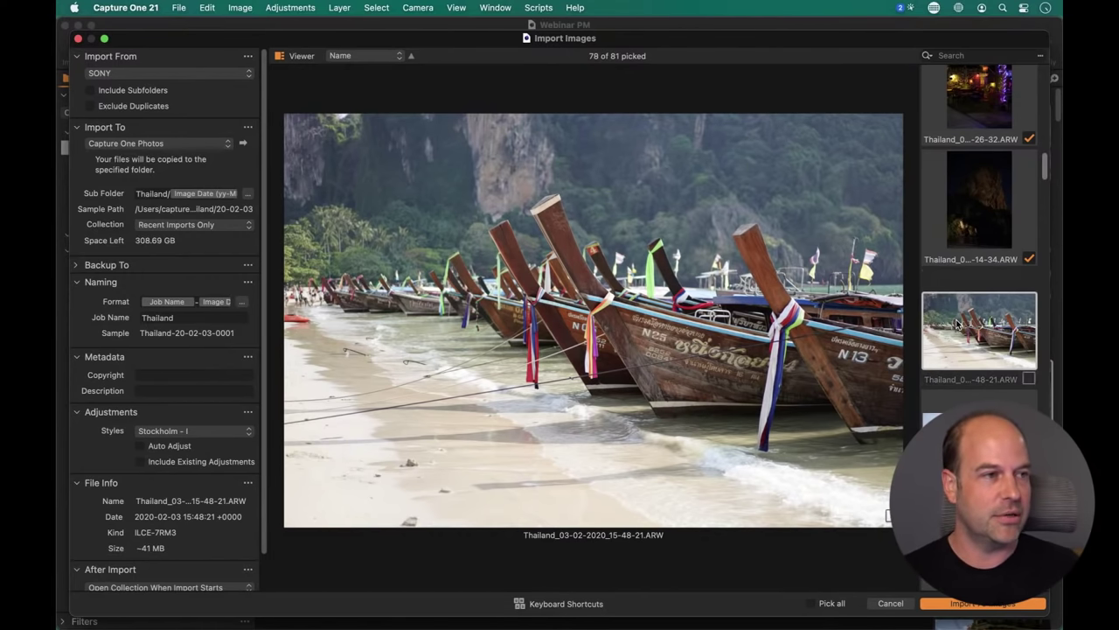
pyautogui.press('space')
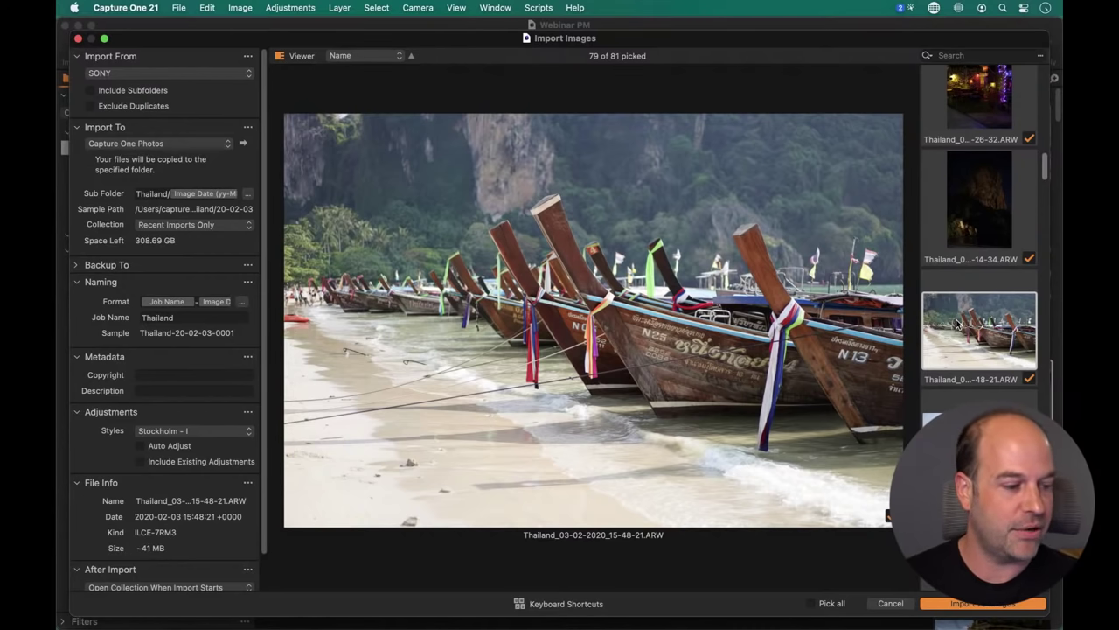
pyautogui.press('Down')
pyautogui.press('Down')
pyautogui.press('Down')
pyautogui.press('Down')
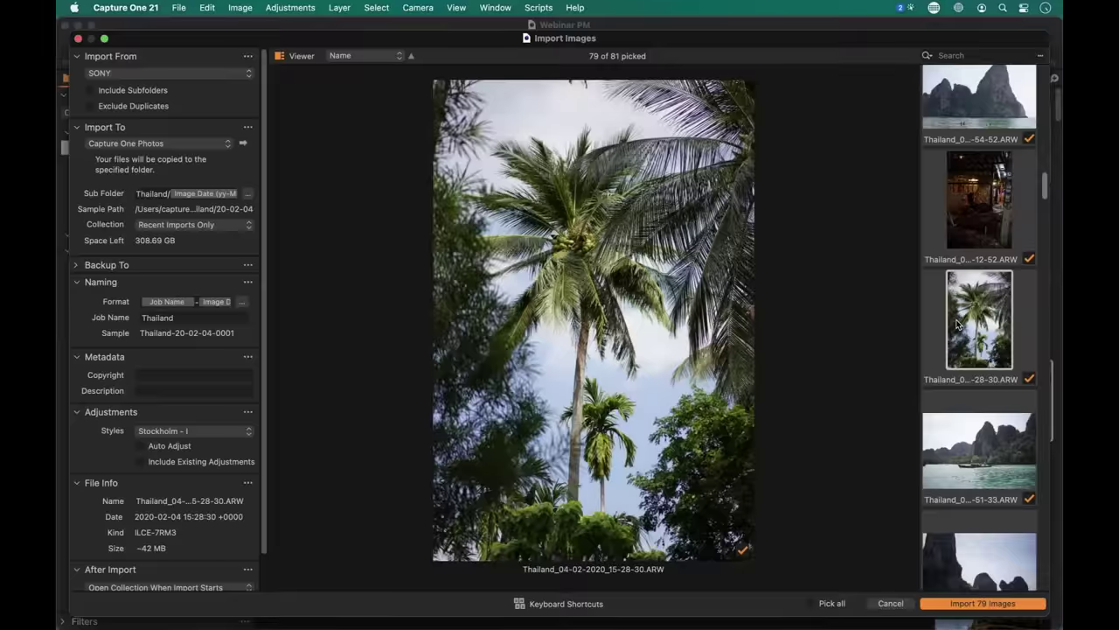
pyautogui.press('Down')
pyautogui.press('Down')
pyautogui.press('Down')
pyautogui.press('Down')
pyautogui.press('Down')
pyautogui.press('Down')
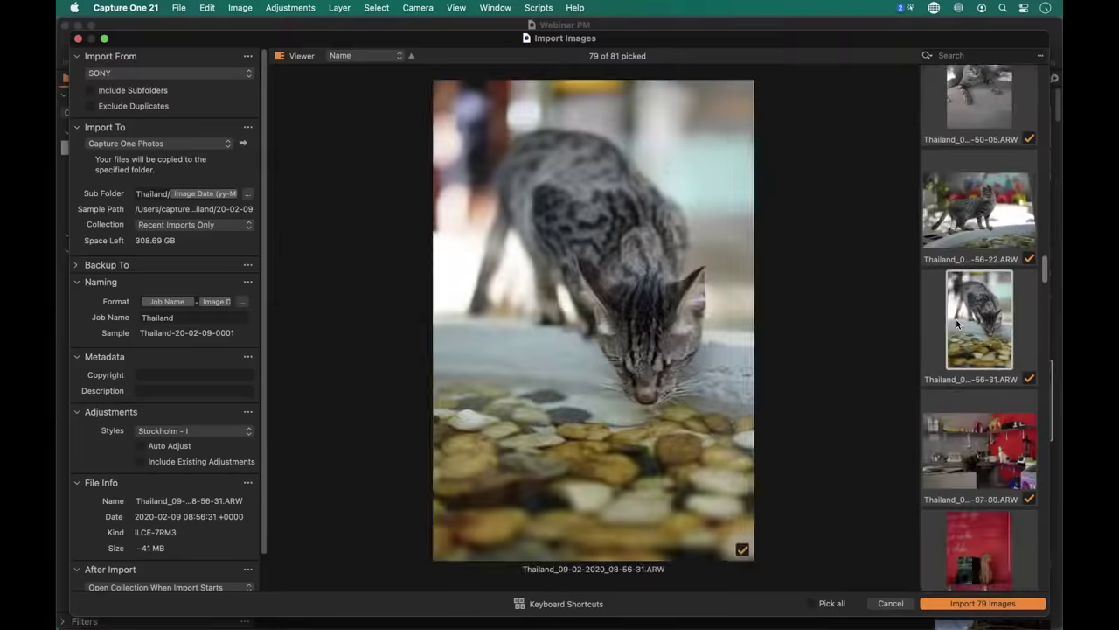
pyautogui.press('Up')
pyautogui.press('Up')
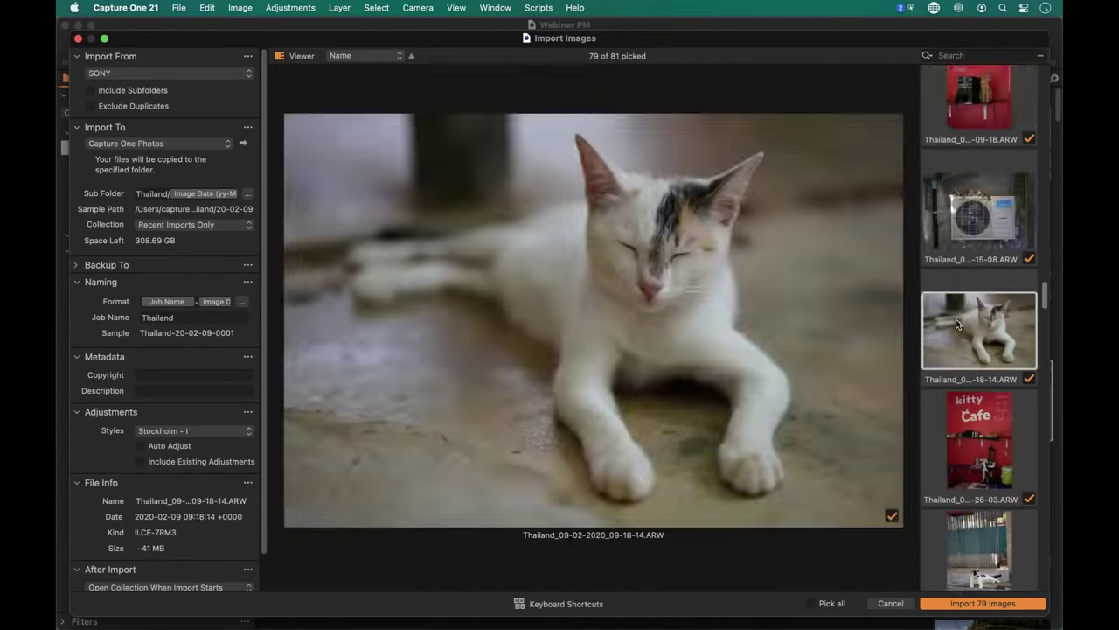
pyautogui.press('Down')
pyautogui.press('Down')
pyautogui.press('Down')
pyautogui.press('Down')
pyautogui.press('space')
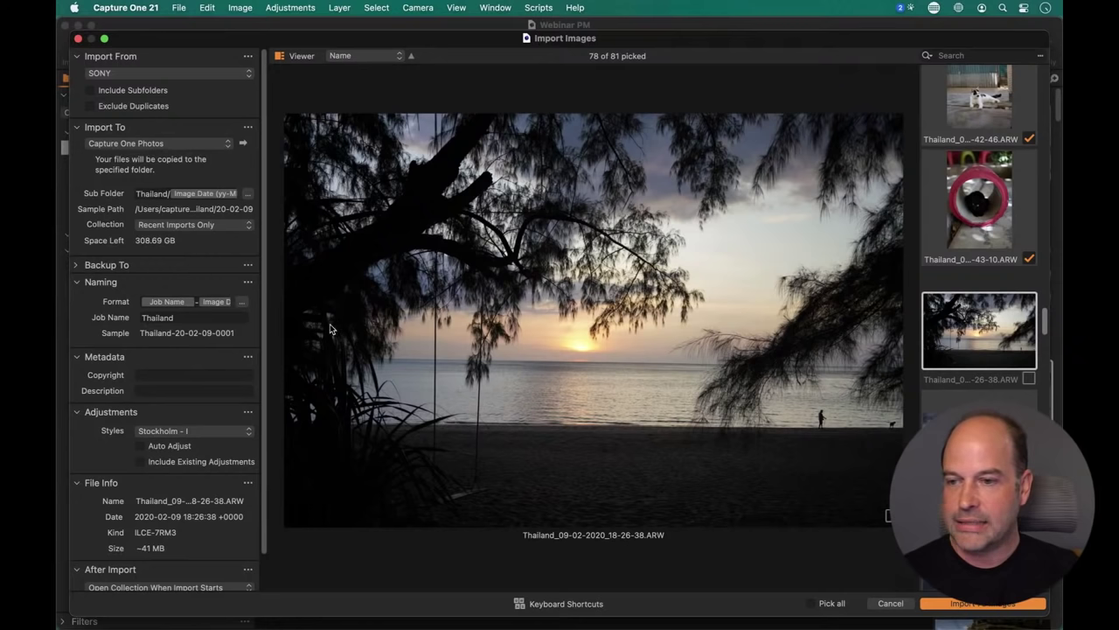
# Import the 78 picked images into the catalog
pyautogui.click(968, 603)
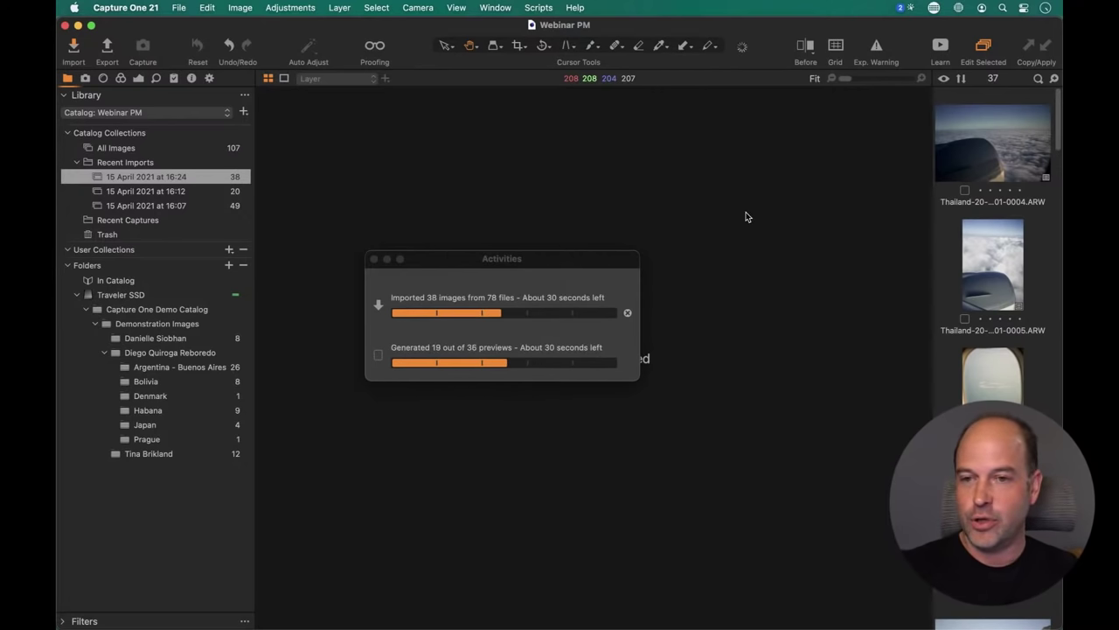
# Clear the Stockholm - I style from the first kayak photo and close the Activities window
pyautogui.click(982, 162)
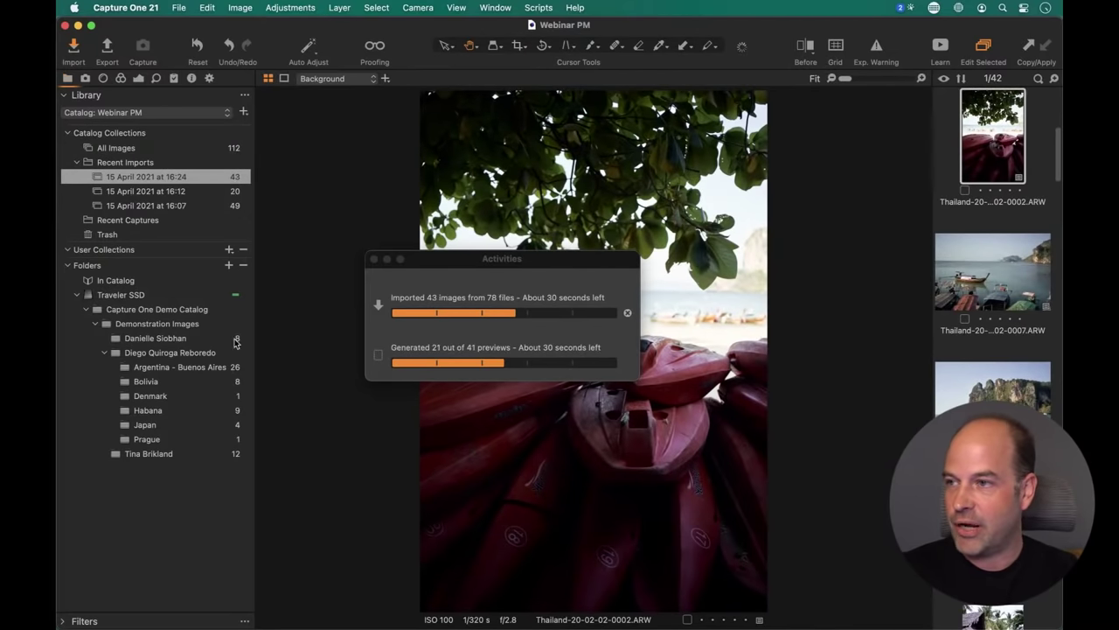
pyautogui.click(138, 78)
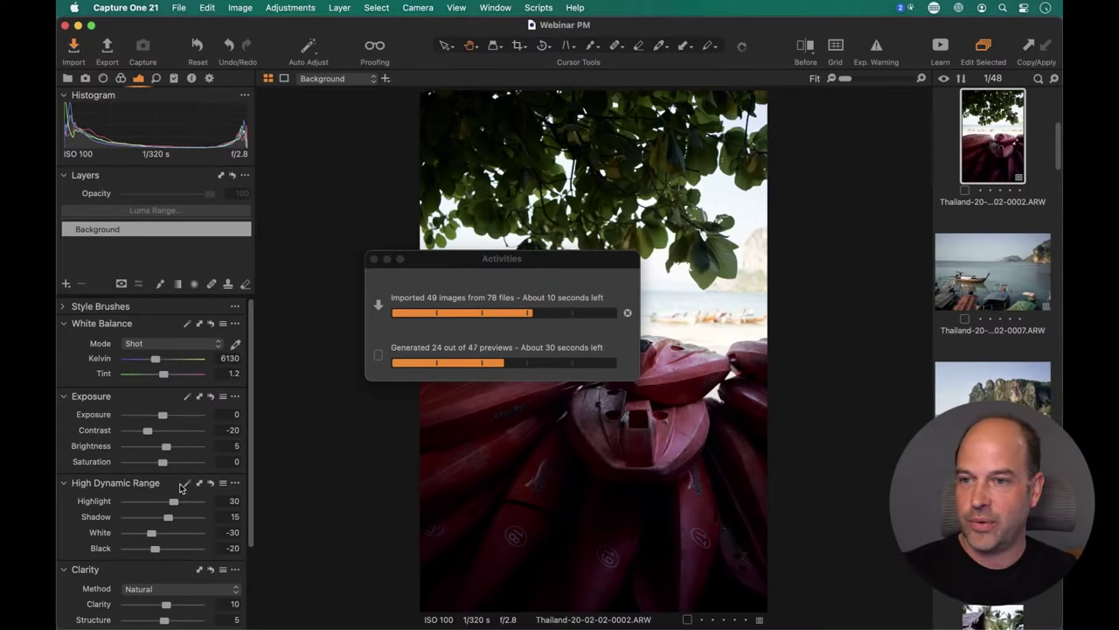
pyautogui.click(175, 79)
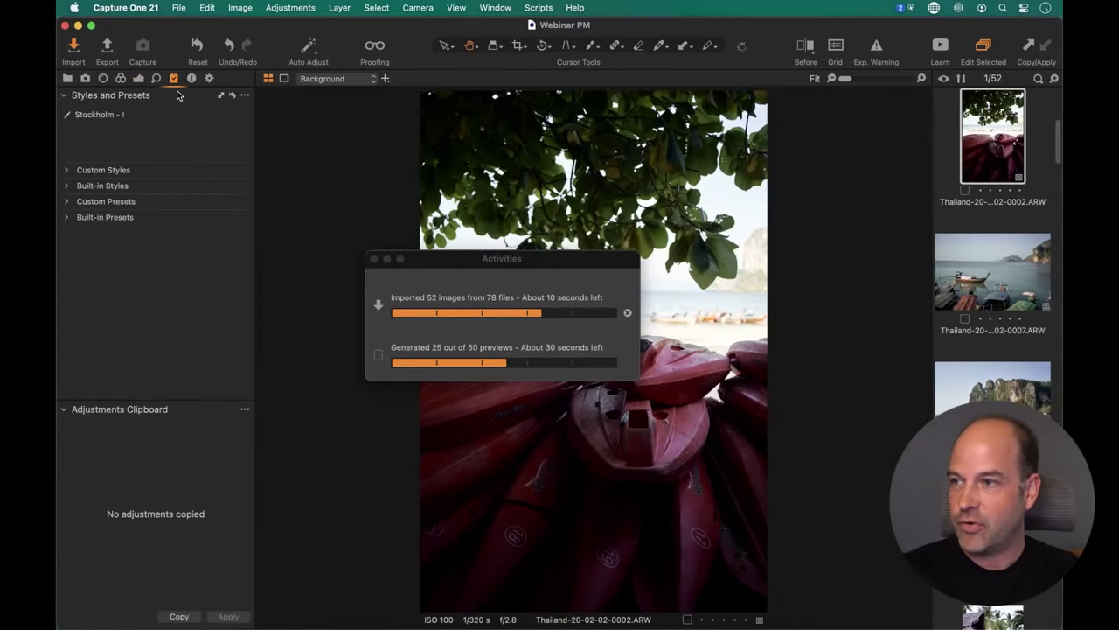
pyautogui.click(120, 117)
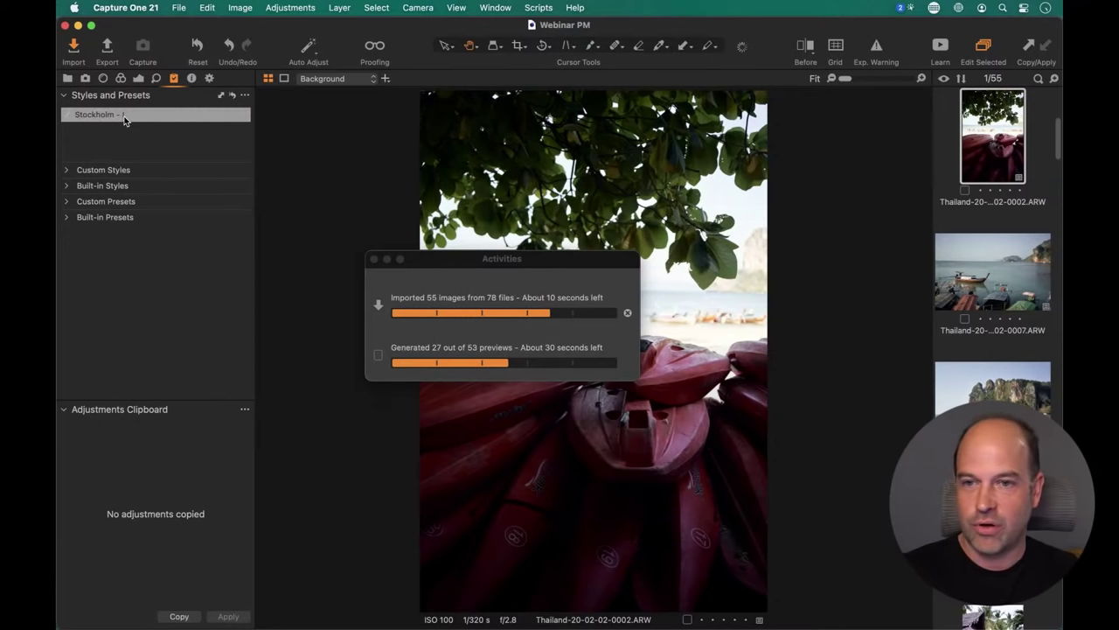
pyautogui.moveTo(125, 120)
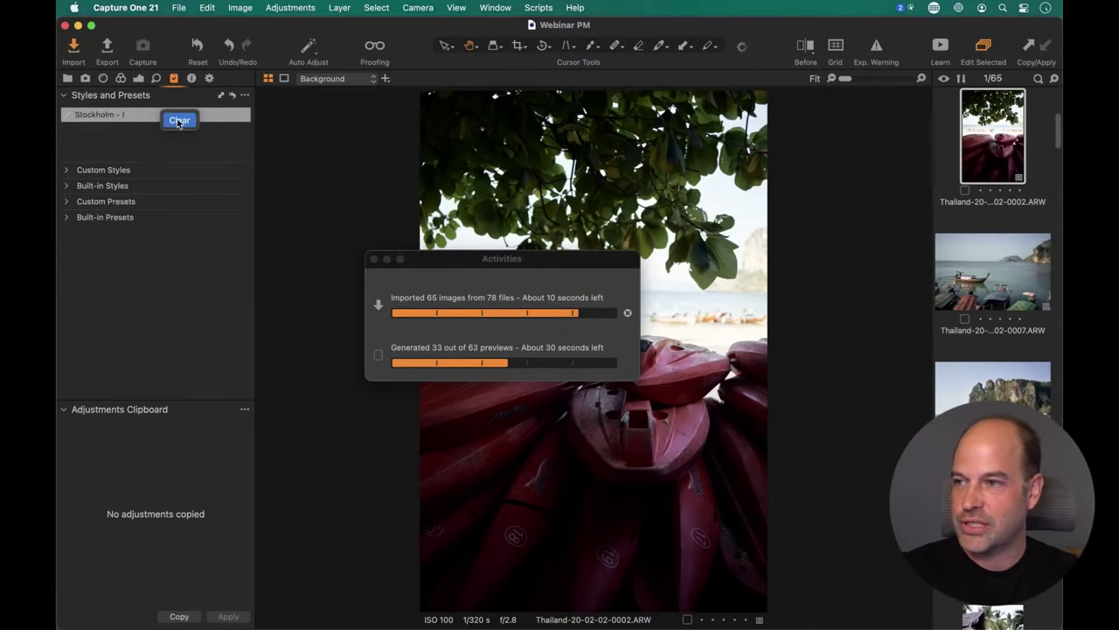
pyautogui.click(186, 117)
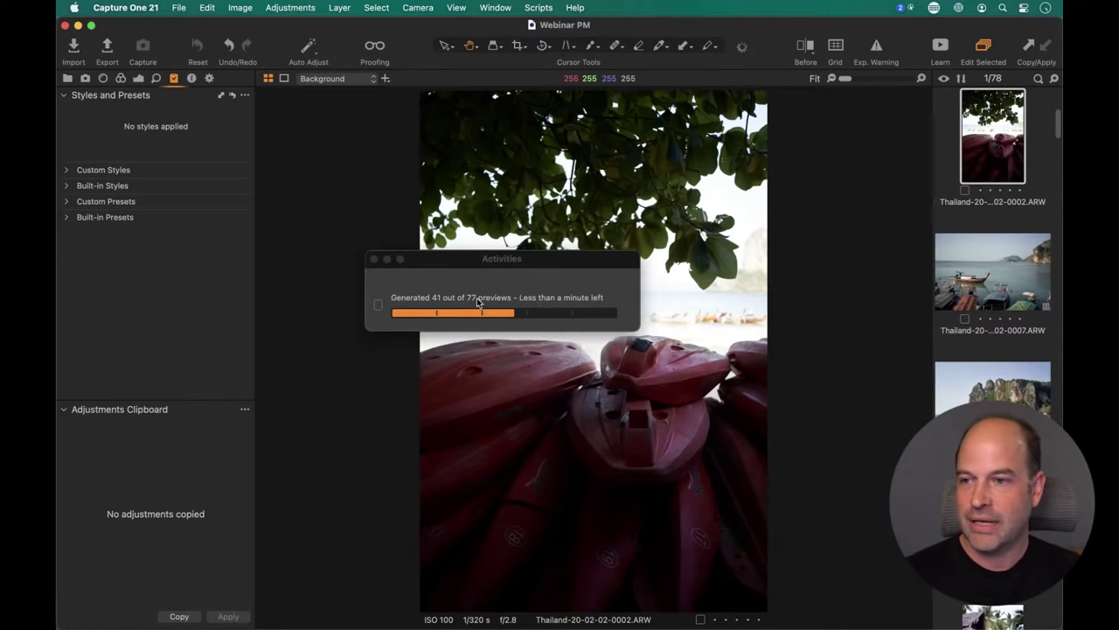
pyautogui.click(374, 259)
# Return to longtail boats image 0014, show the Library collections and folders, then switch to Finder
pyautogui.press('Right')
pyautogui.press('Right')
pyautogui.press('Right')
pyautogui.press('Right')
pyautogui.press('Right')
pyautogui.press('Right')
pyautogui.press('Right')
pyautogui.press('Right')
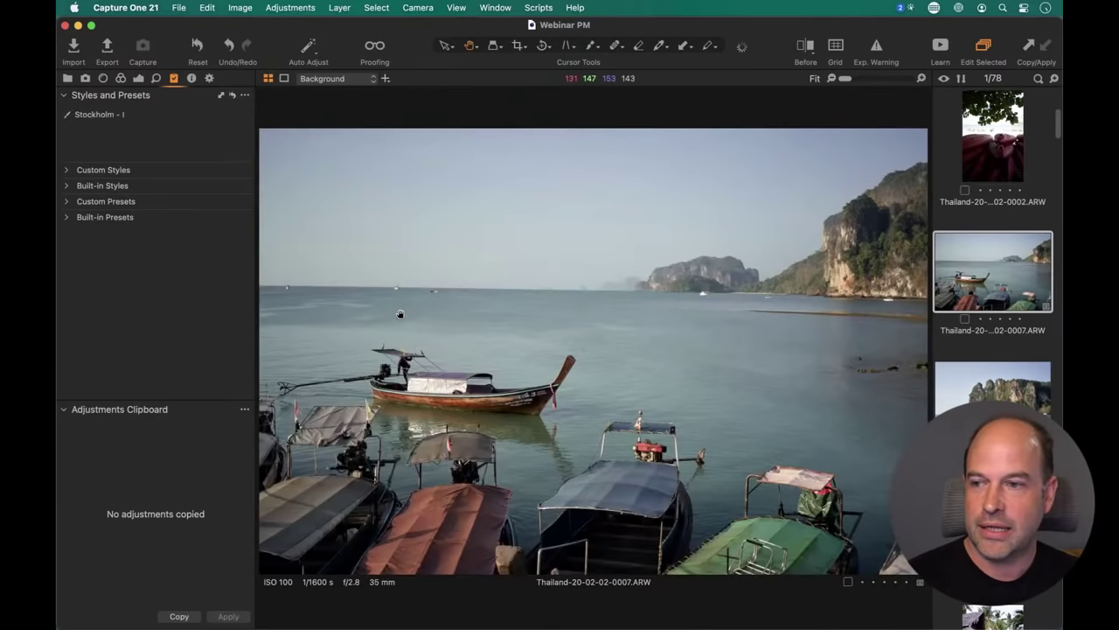
pyautogui.press('Left')
pyautogui.press('Left')
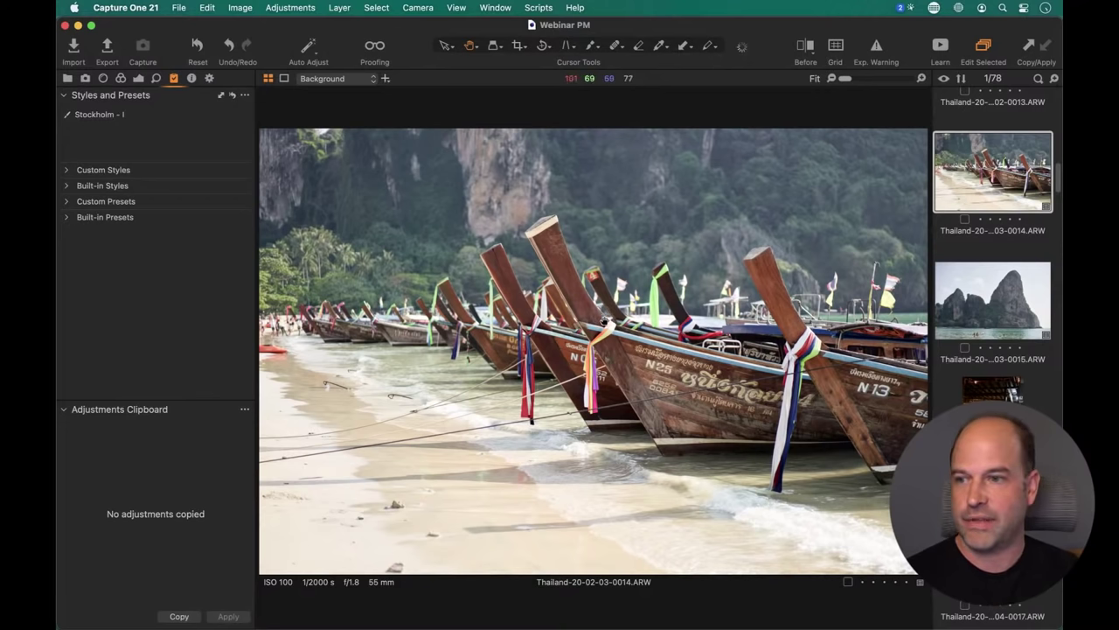
pyautogui.click(68, 78)
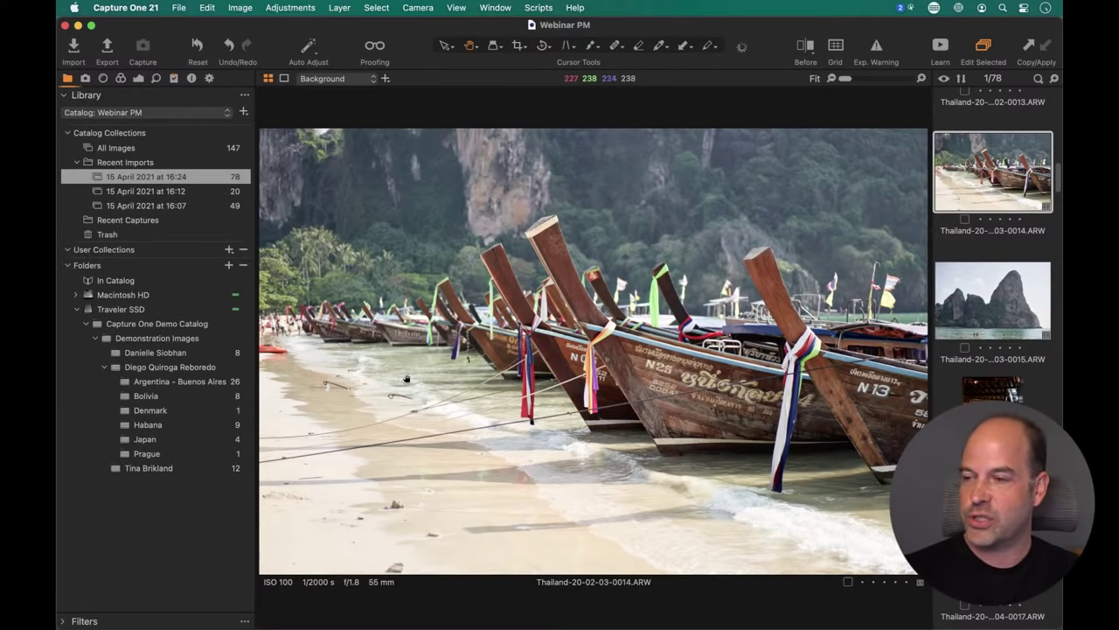
pyautogui.press('super+Tab')
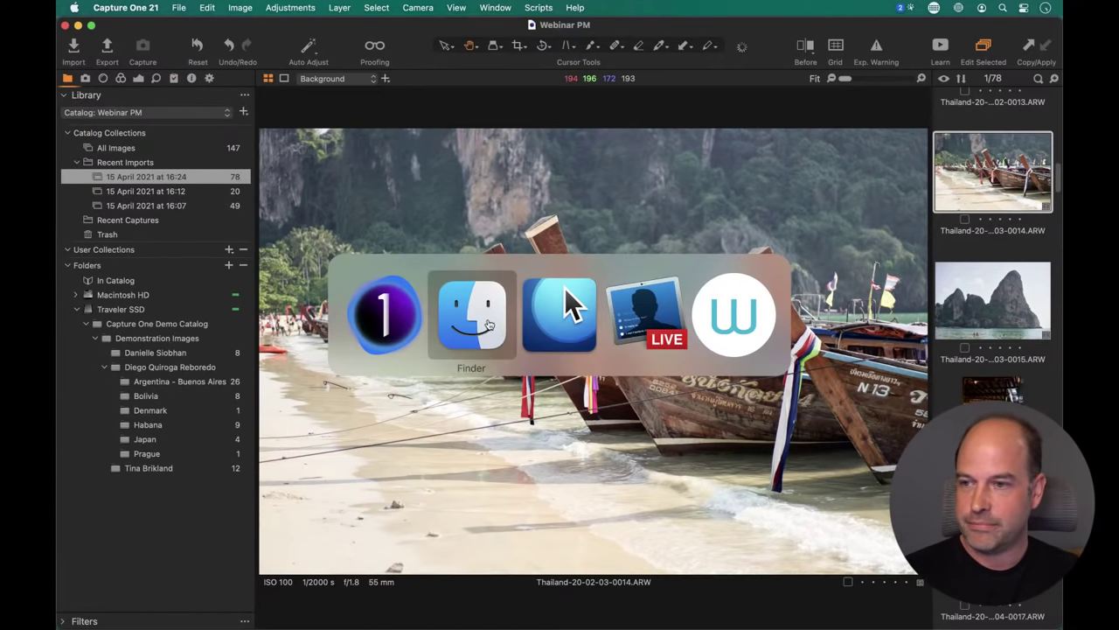
# In a new Finder window, browse Pictures > Capture One Photos > Thailand to check the date subfolders
pyautogui.press('super+n')
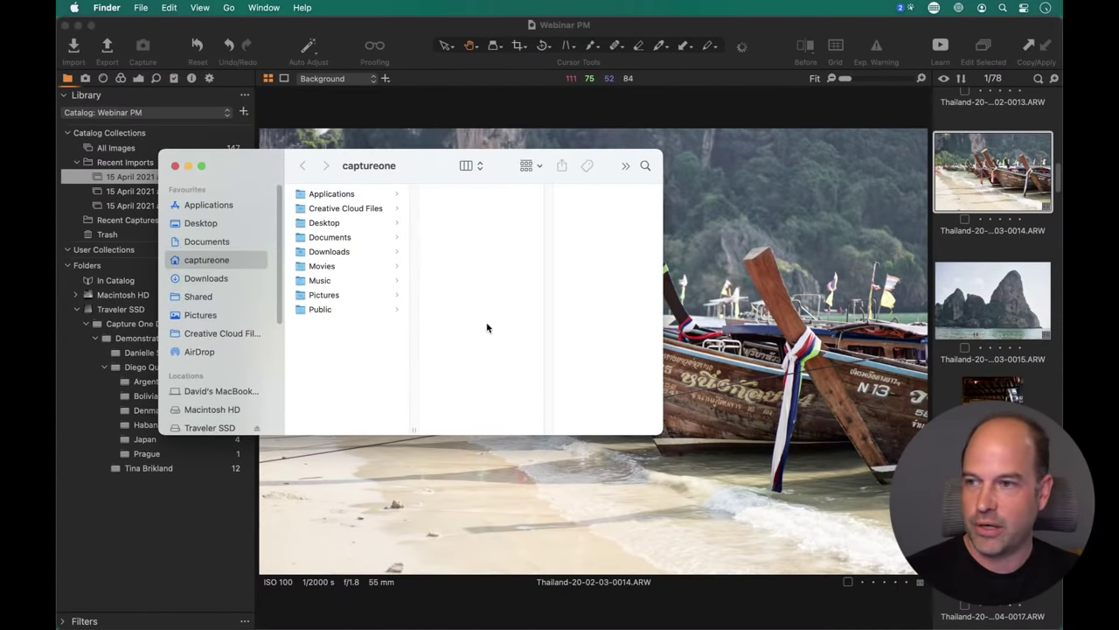
pyautogui.moveTo(245, 155); pyautogui.dragTo(425, 167)
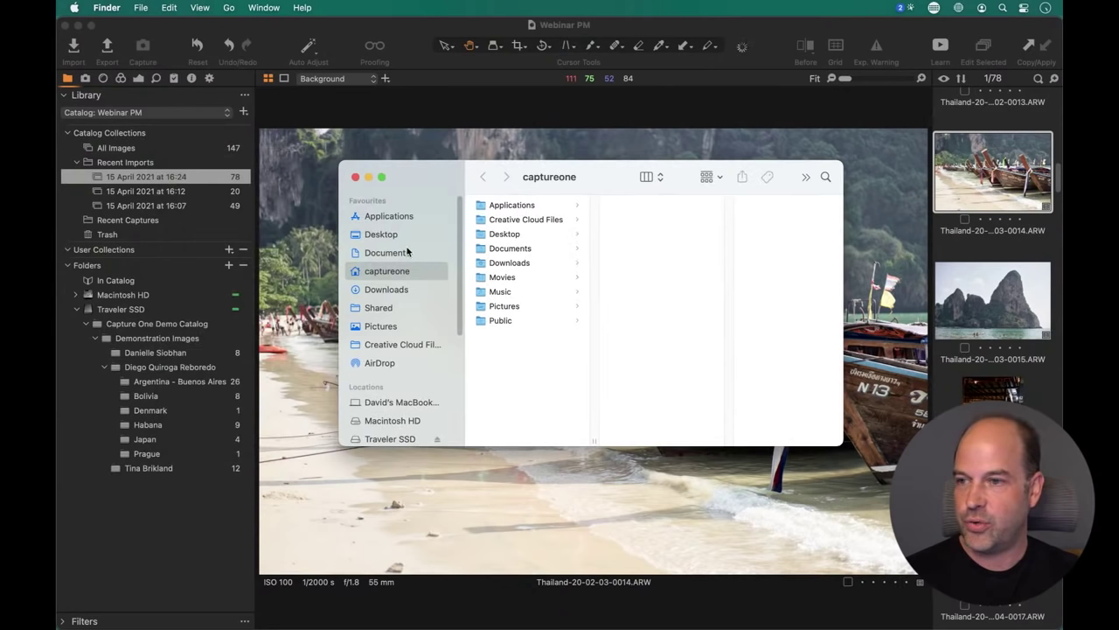
pyautogui.click(381, 326)
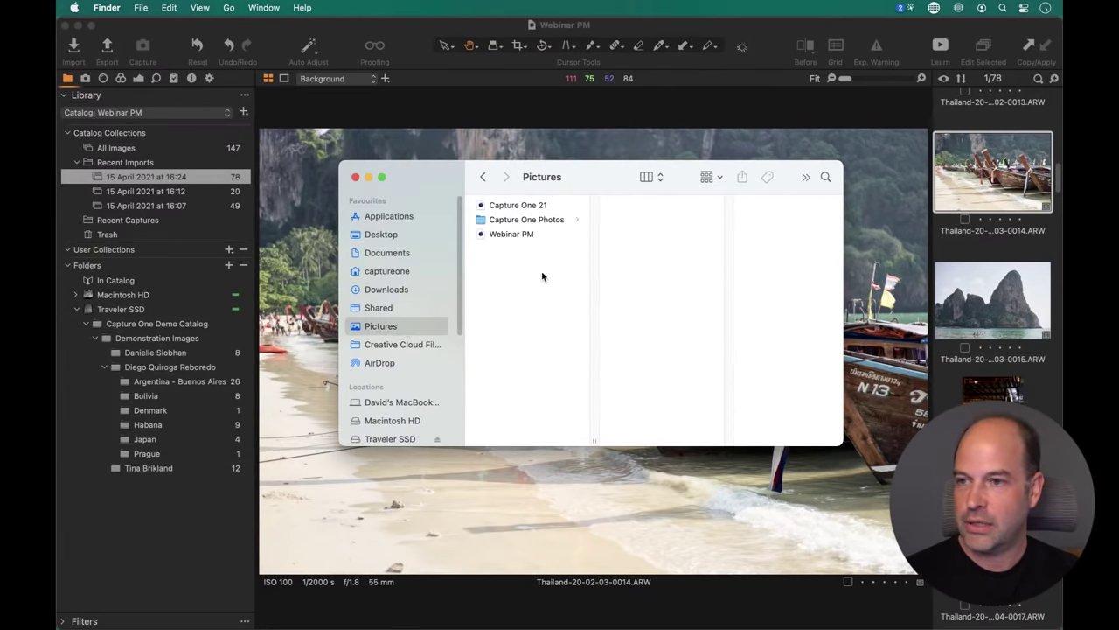
pyautogui.click(526, 222)
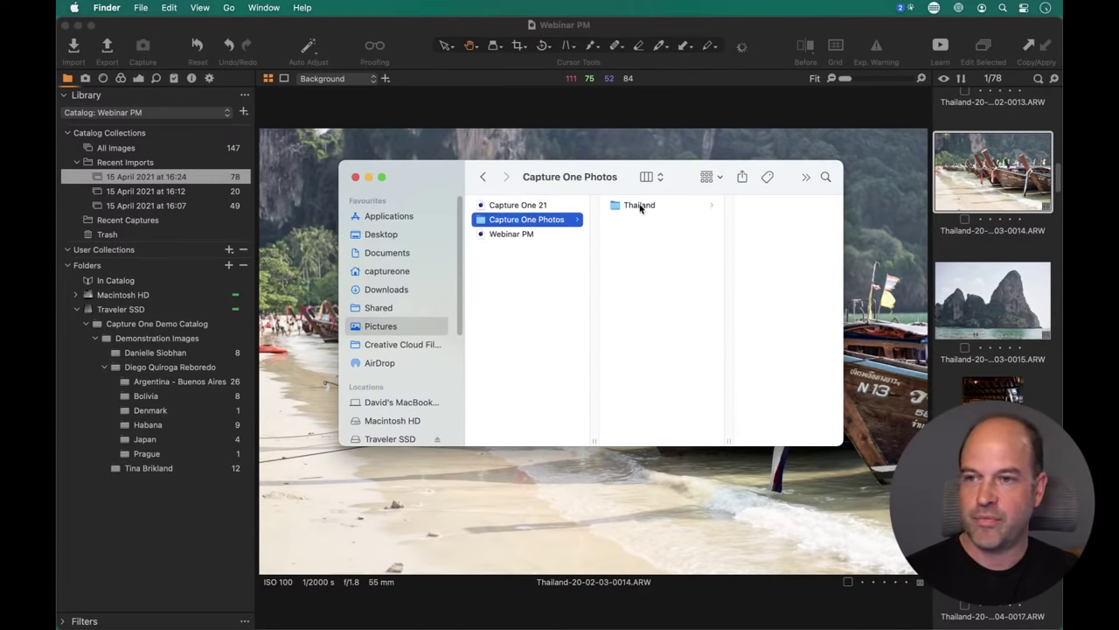
pyautogui.click(621, 207)
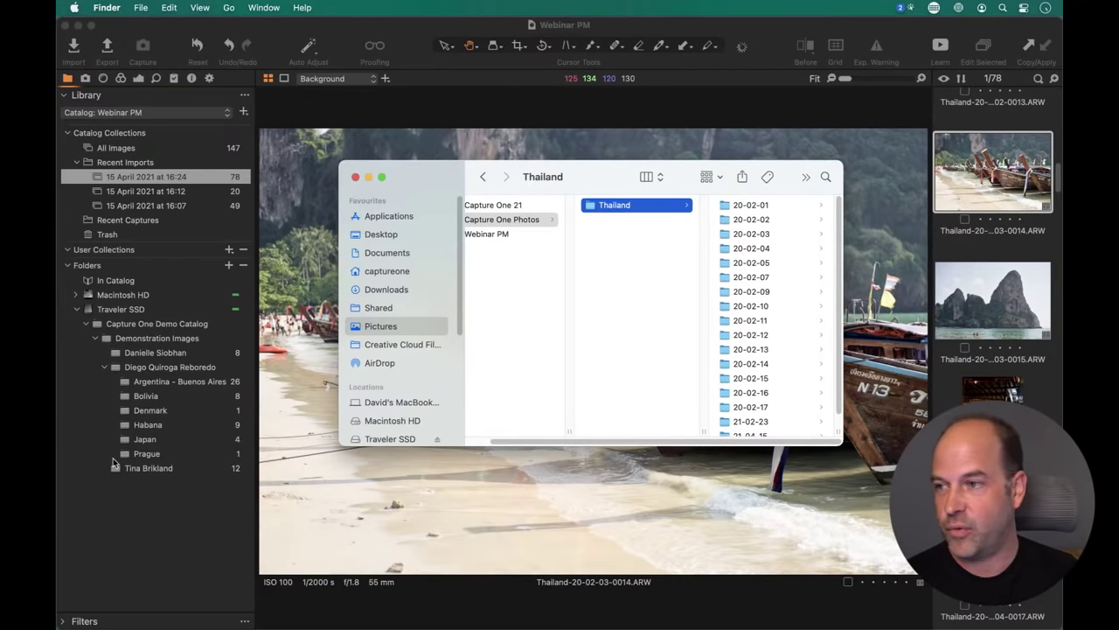
pyautogui.click(133, 546)
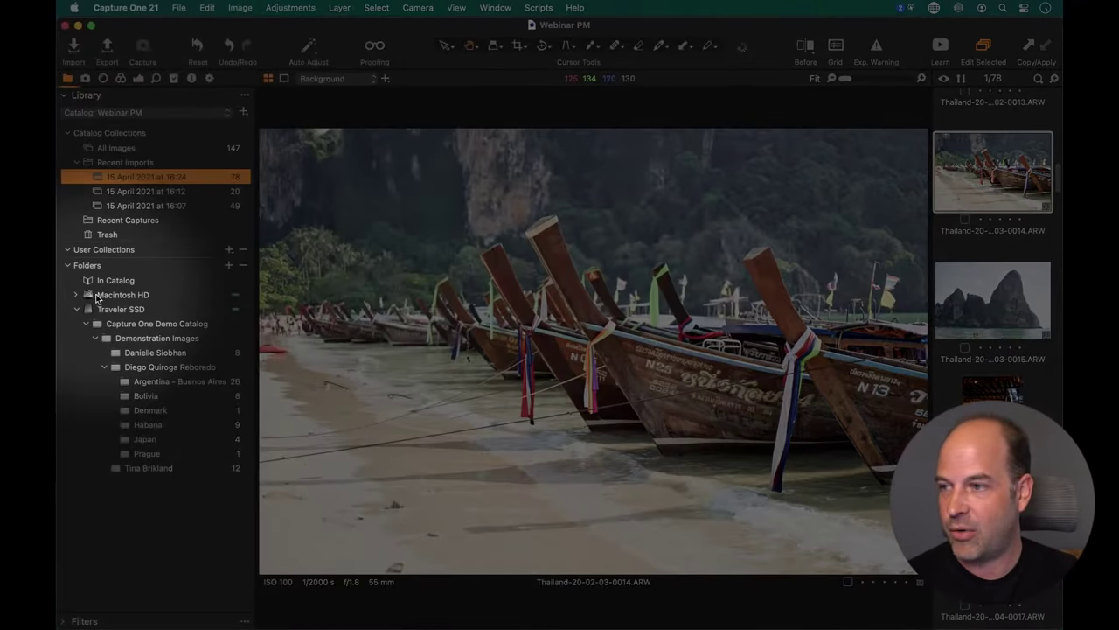
# Expand Macintosh HD > Users > captureone > Pictures > Capture One Photos > Thailand, then reopen Import Images
pyautogui.click(75, 297)
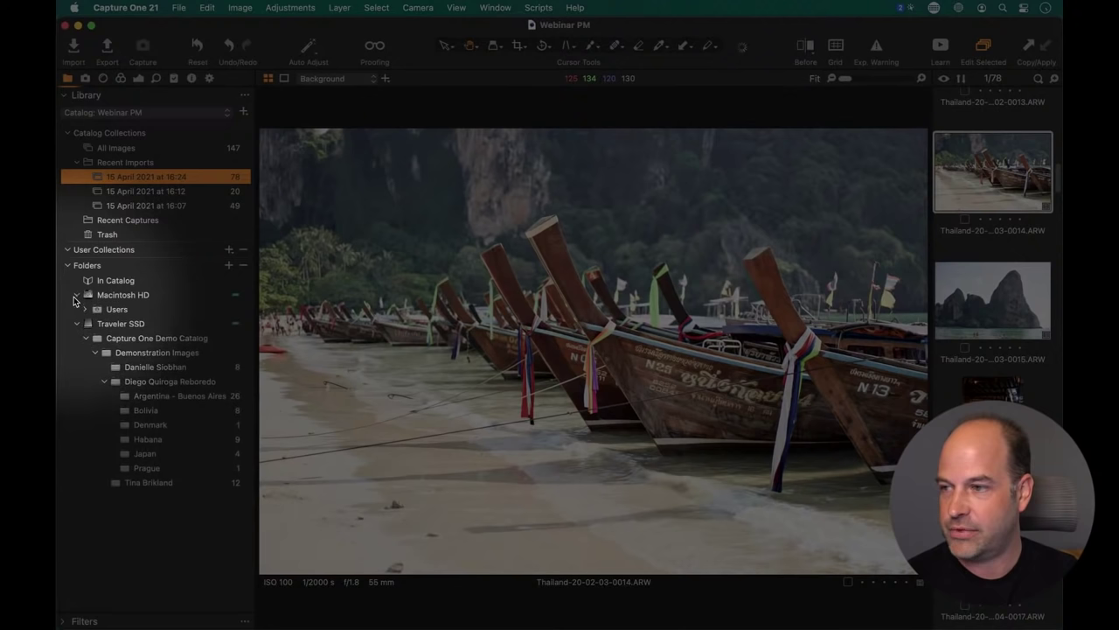
pyautogui.click(86, 310)
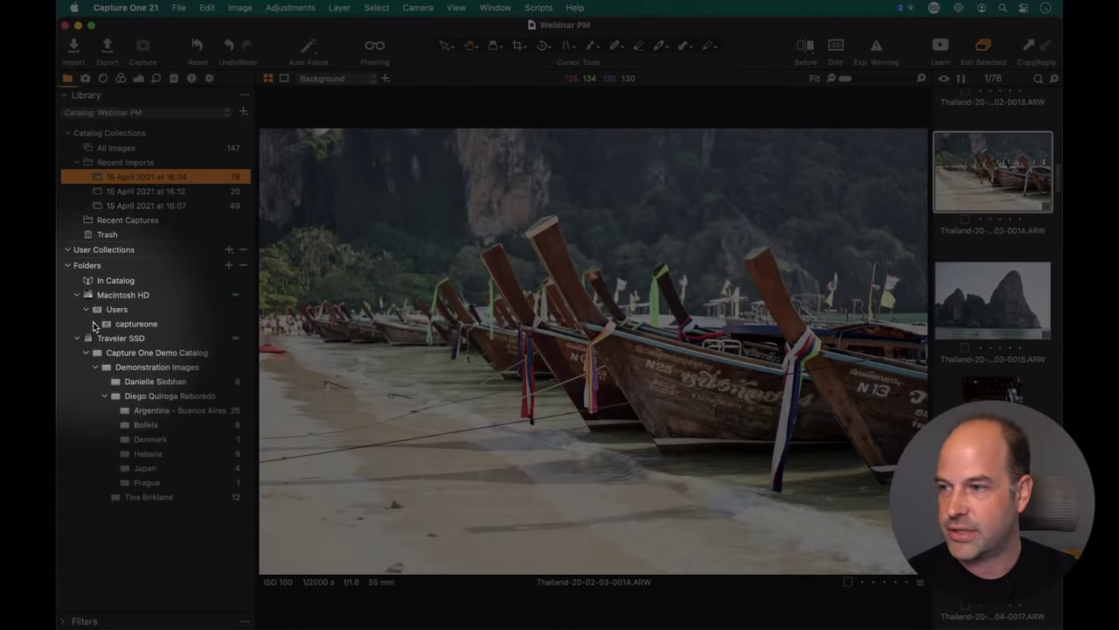
pyautogui.click(96, 324)
pyautogui.click(104, 338)
pyautogui.click(114, 352)
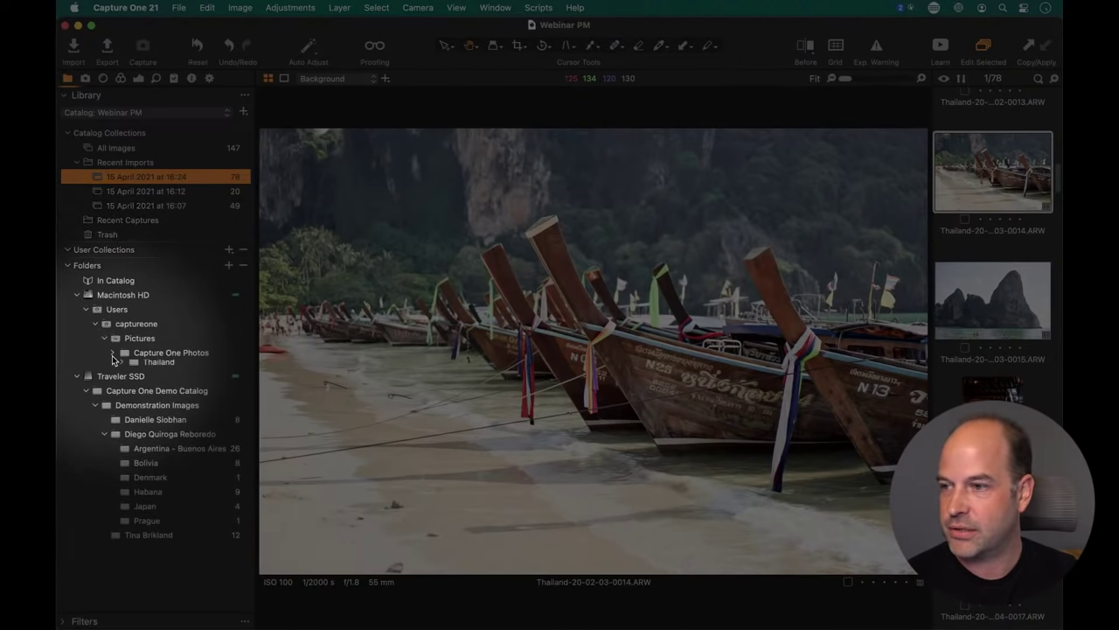
pyautogui.click(124, 367)
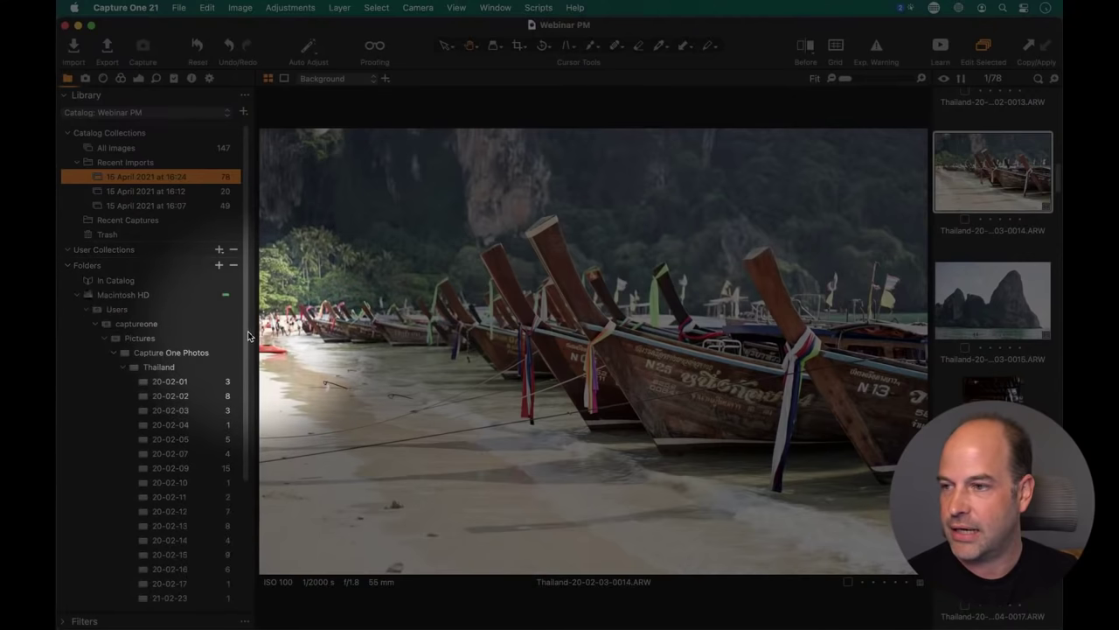
pyautogui.scroll(-3, 249, 411)
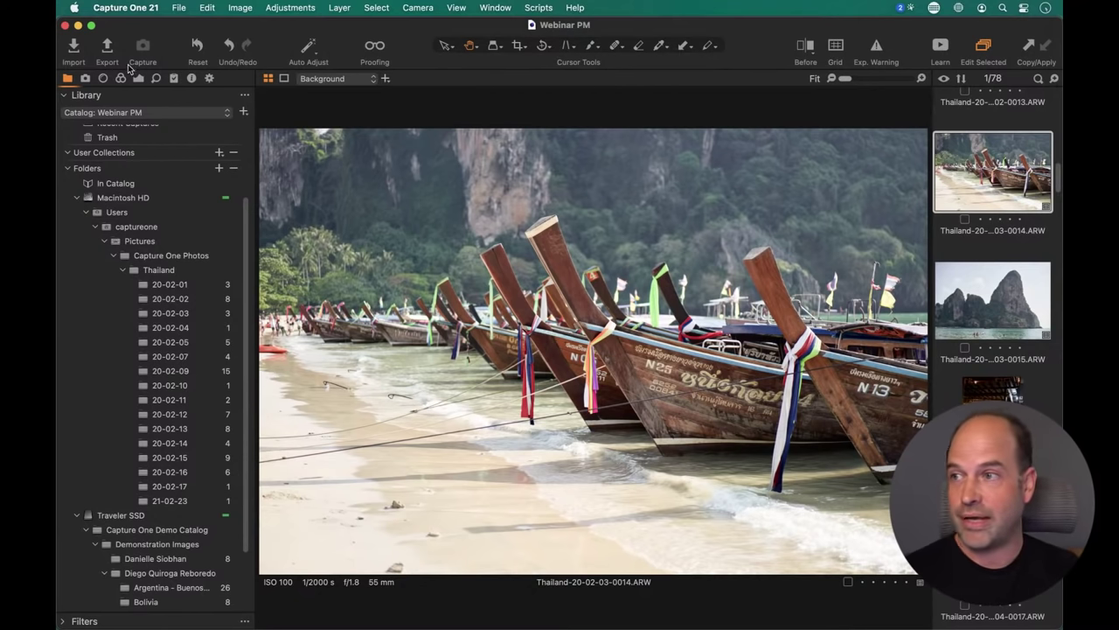
pyautogui.click(75, 49)
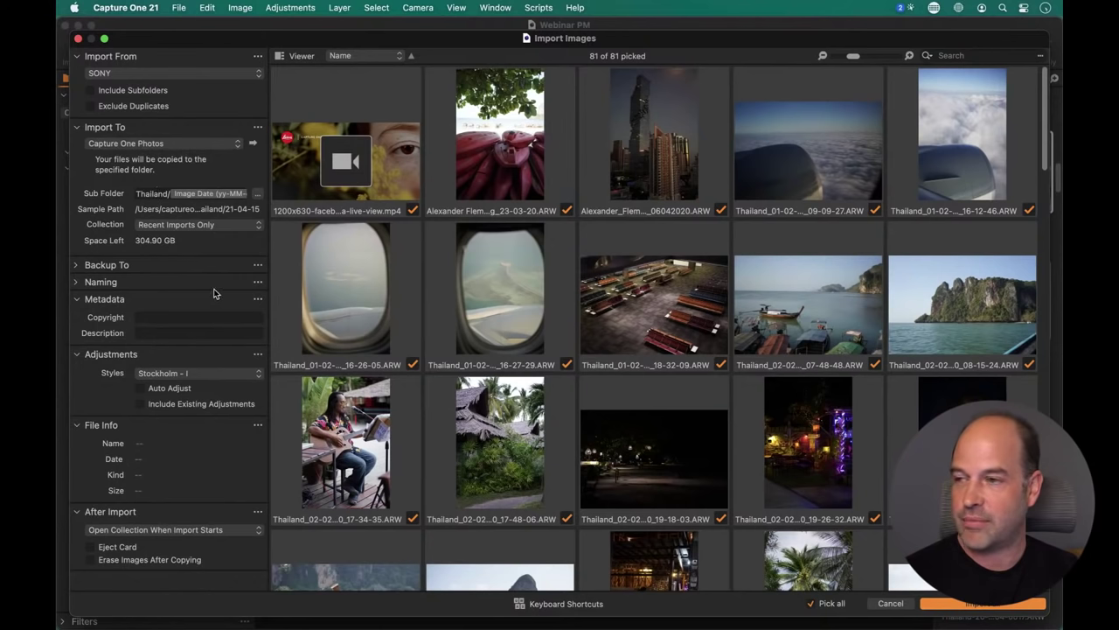
# Expand the Naming settings and select the Thailand job name value
pyautogui.click(75, 281)
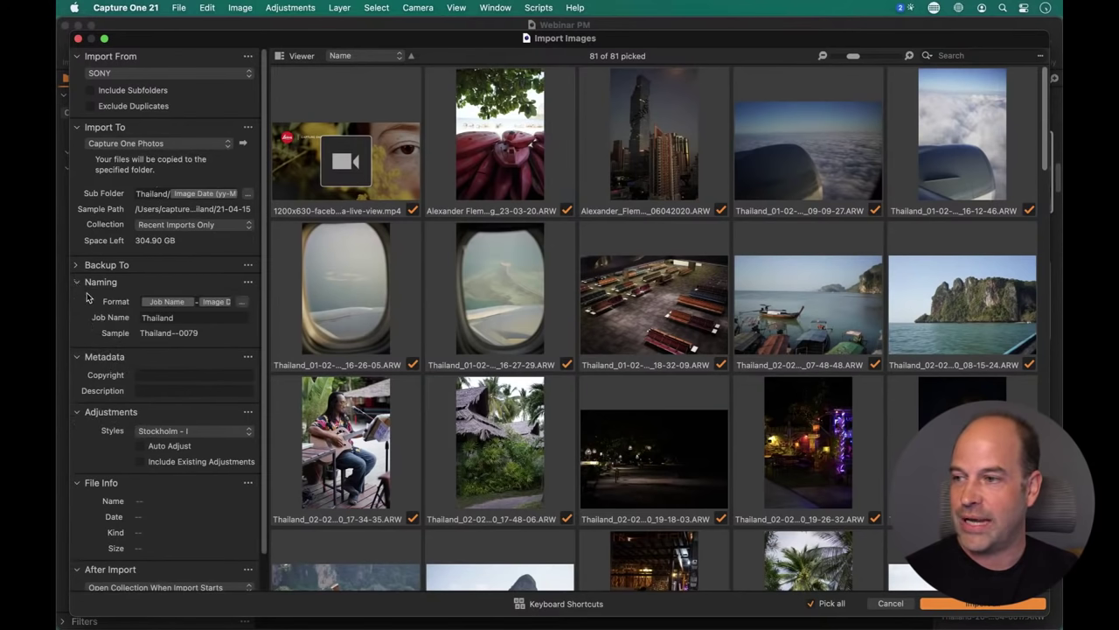
pyautogui.doubleClick(158, 318)
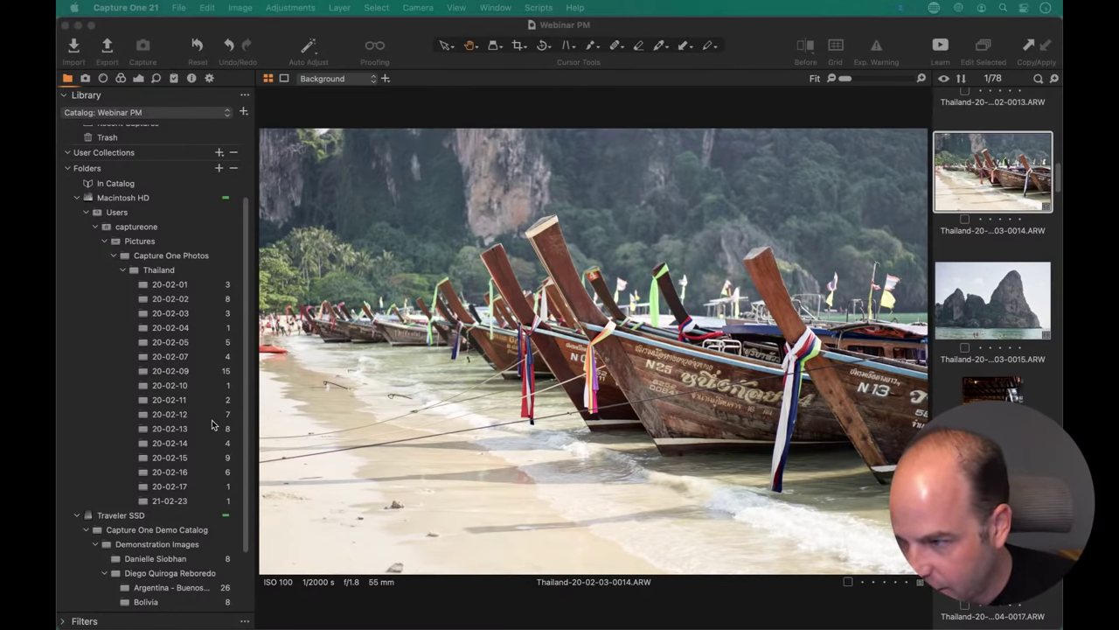
# View All Images (147), then the 16:24, 16:12 and 16:07 Recent Imports collections
pyautogui.moveTo(248, 313); pyautogui.dragTo(247, 243)
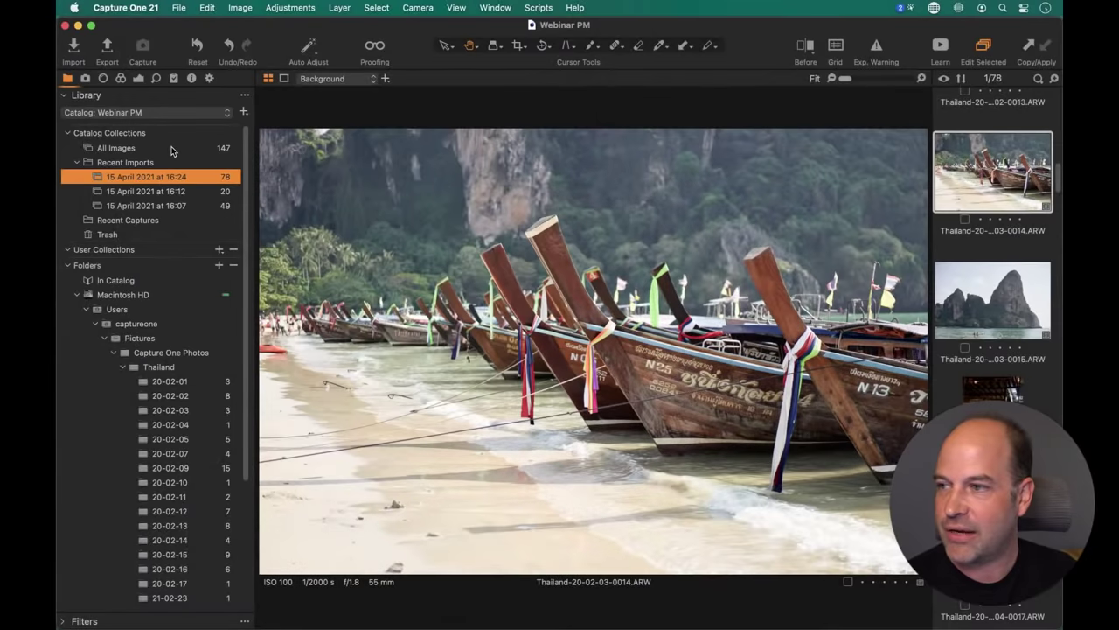
pyautogui.click(146, 150)
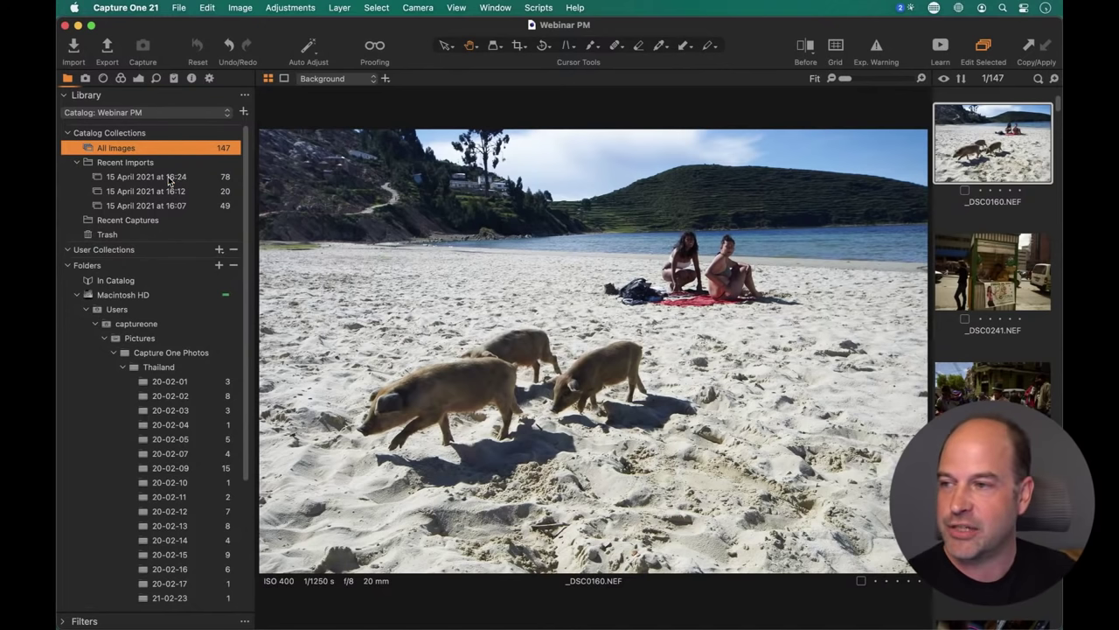
pyautogui.click(169, 180)
pyautogui.click(178, 192)
pyautogui.click(186, 206)
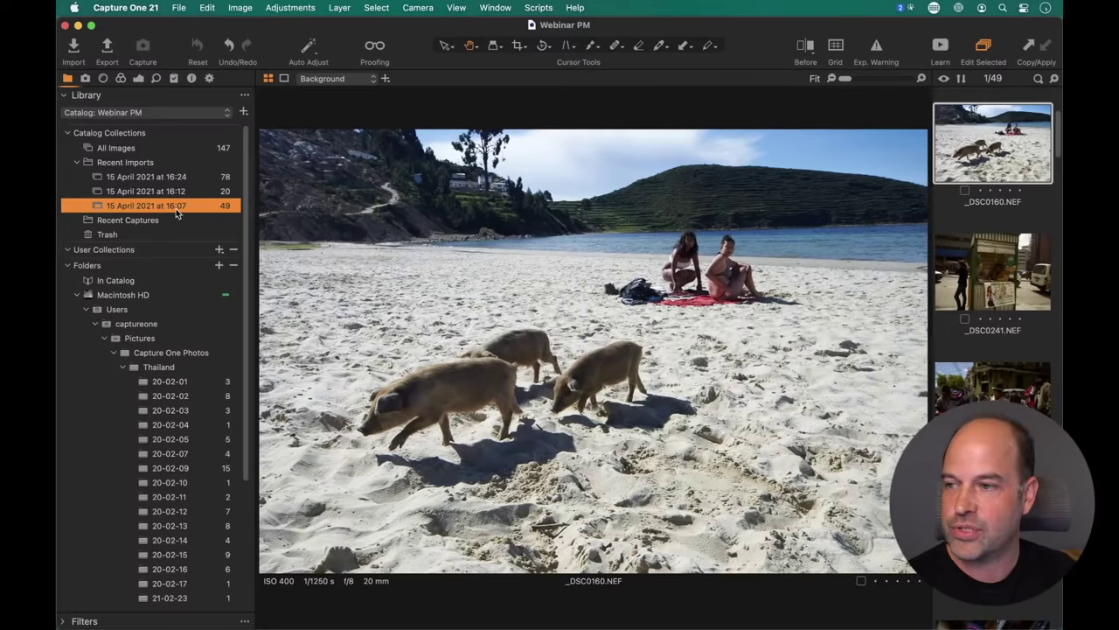
pyautogui.scroll(-5, 247, 210)
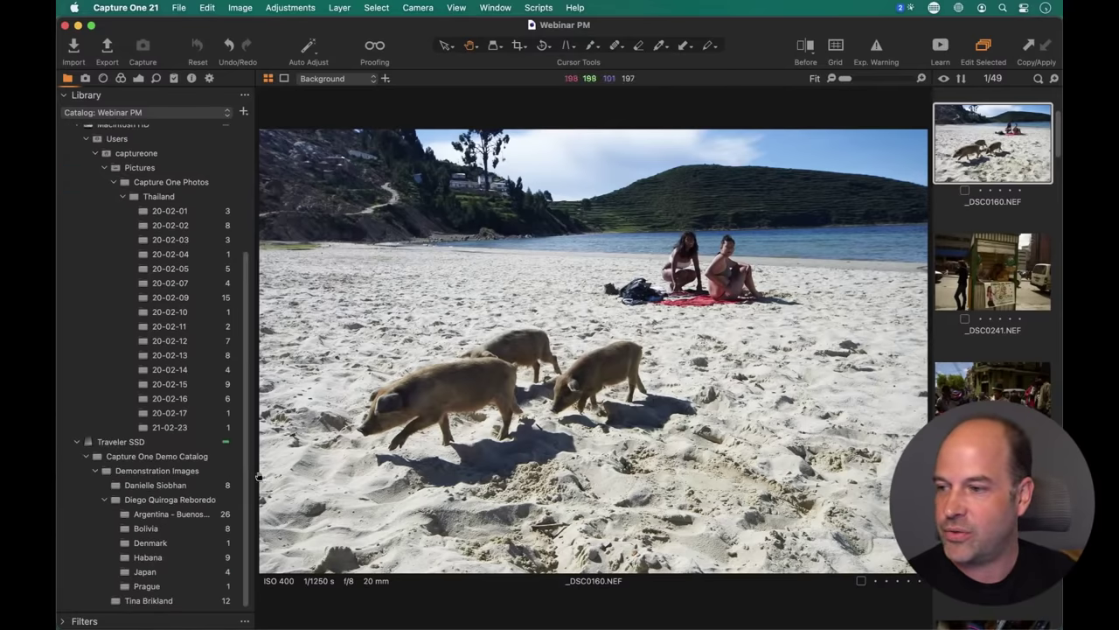
pyautogui.scroll(2, 83, 201)
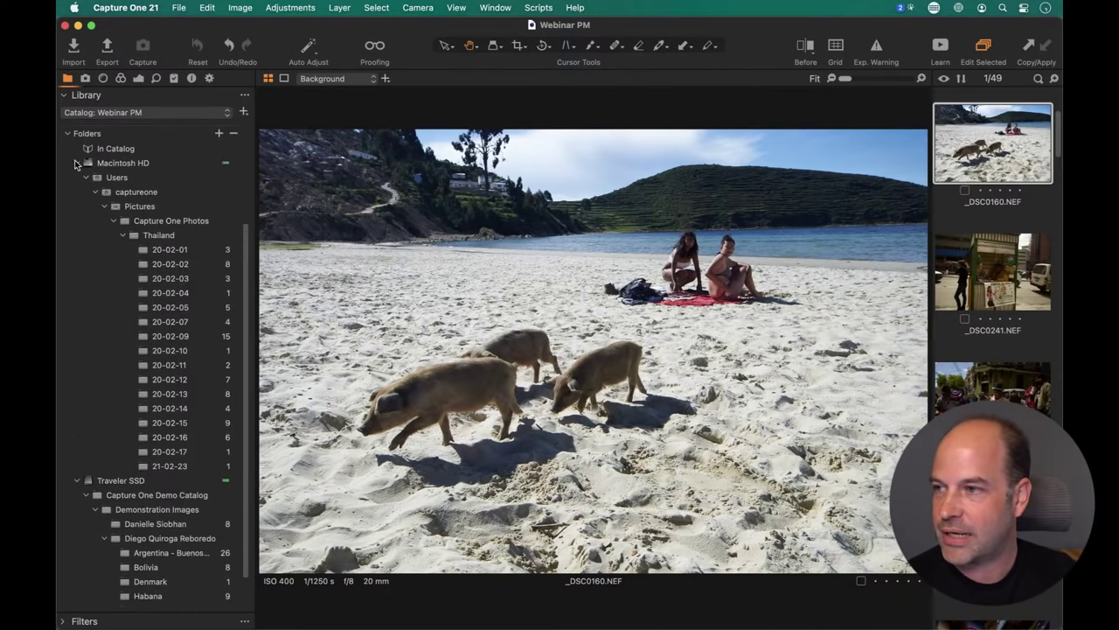
# Collapse the Macintosh HD tree and show the Import To destination list in Import Images
pyautogui.click(77, 162)
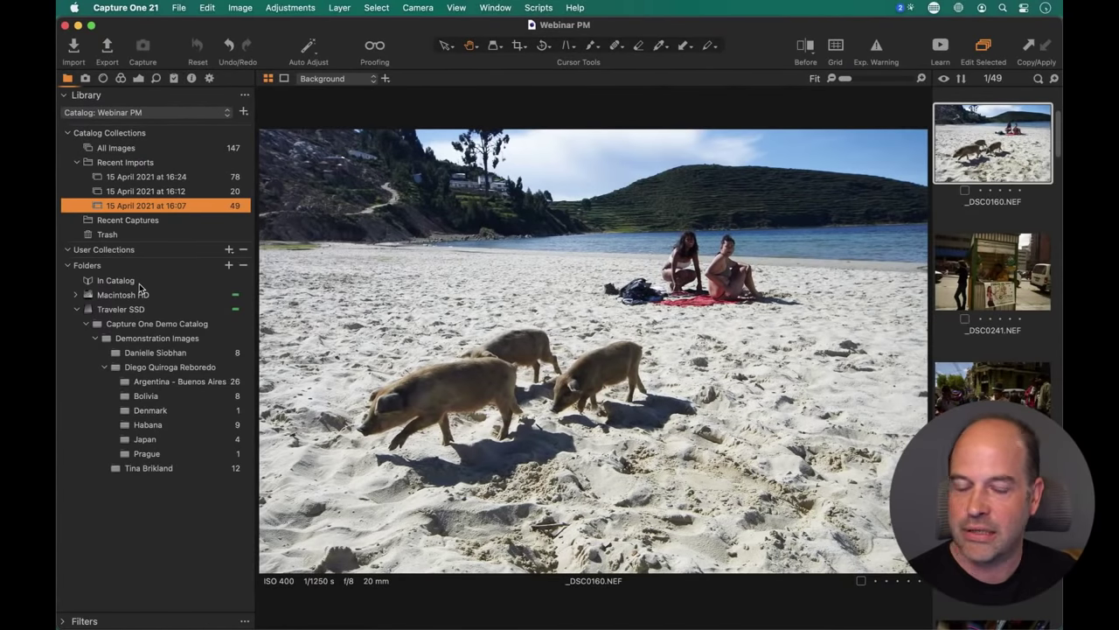
pyautogui.click(73, 50)
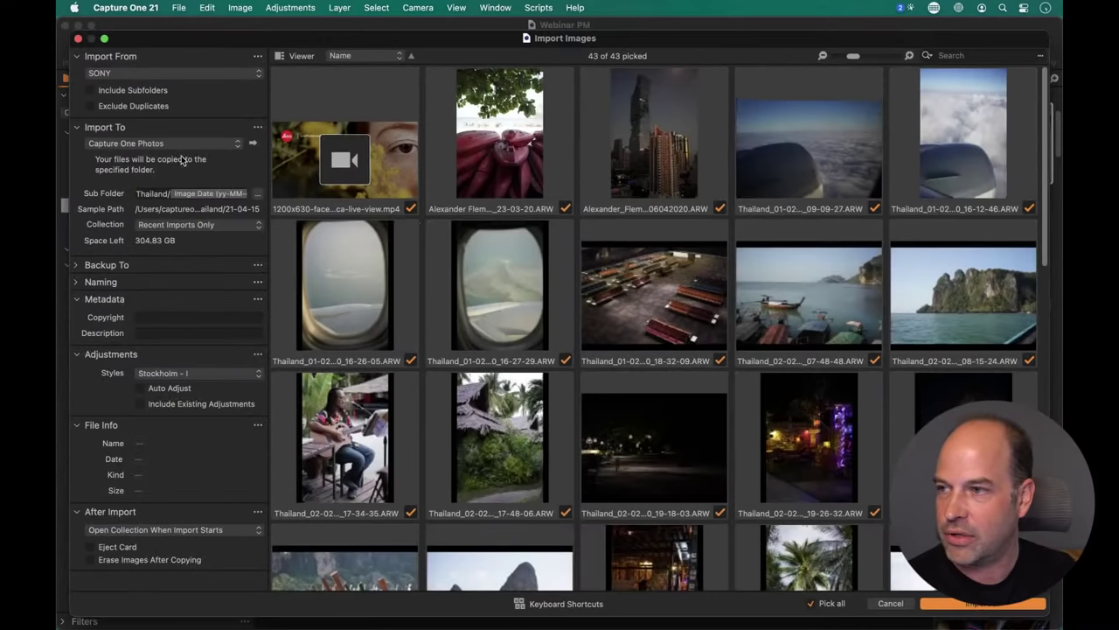
pyautogui.click(180, 146)
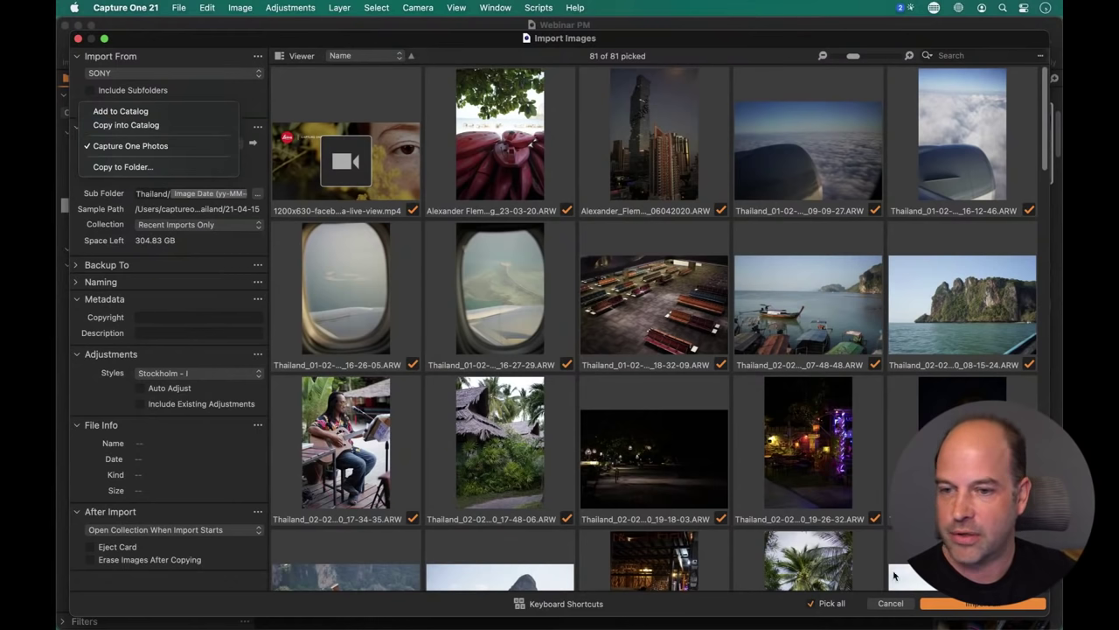
# Leave the destination unchanged and select the Webinar PM catalog file in Finder's Pictures folder
pyautogui.click(739, 472)
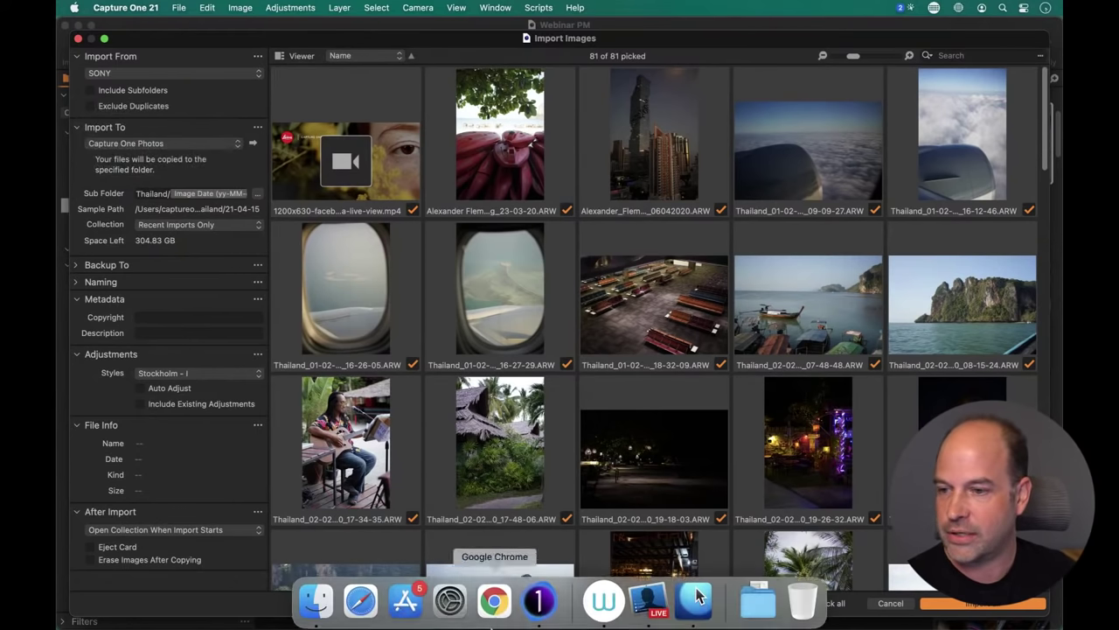
pyautogui.click(319, 597)
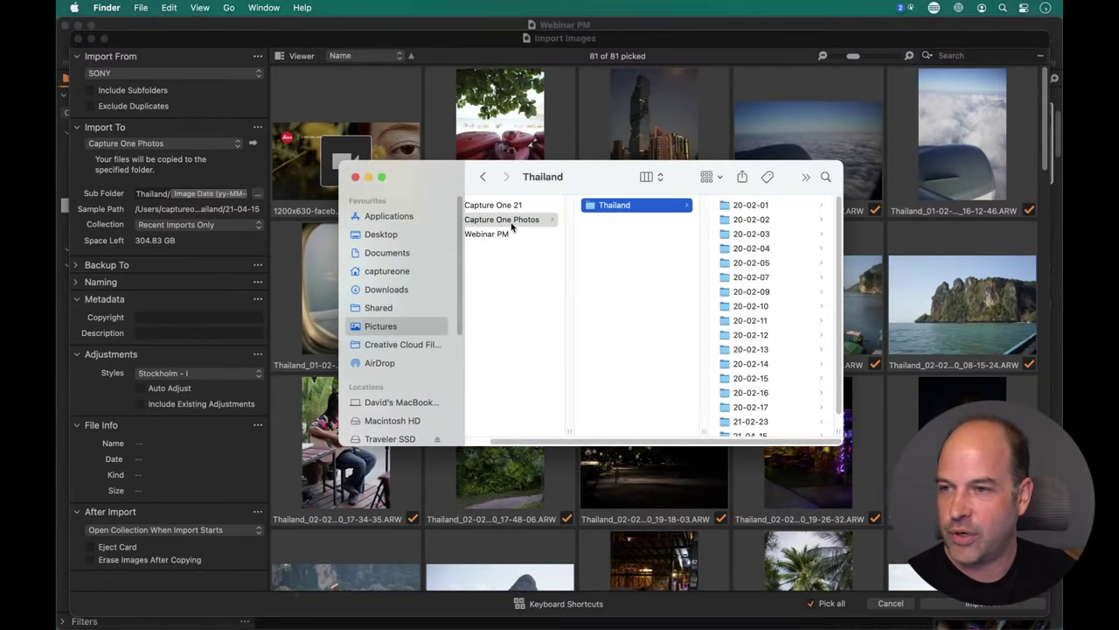
pyautogui.click(490, 236)
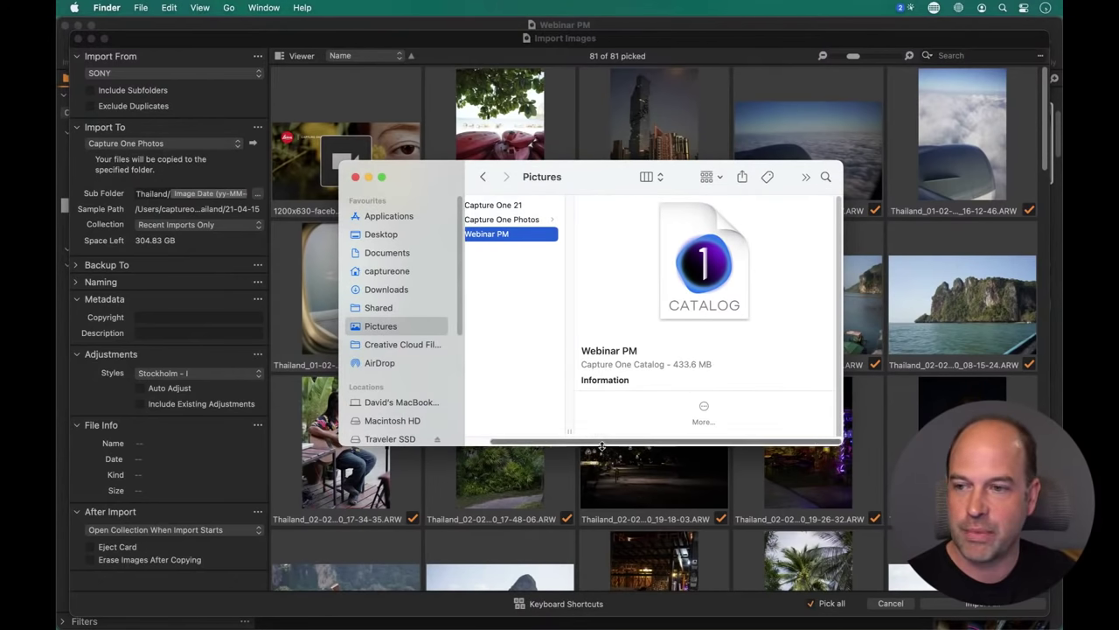
pyautogui.moveTo(605, 440); pyautogui.dragTo(580, 441)
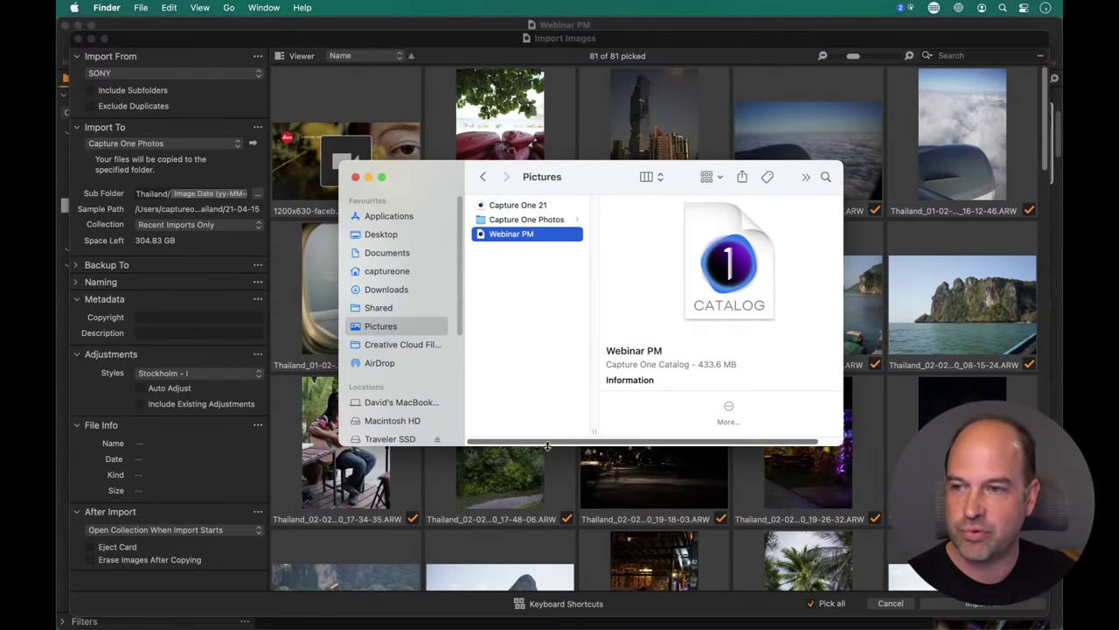
# Set the import destination to Copy into Catalog, then switch back to Finder
pyautogui.click(125, 143)
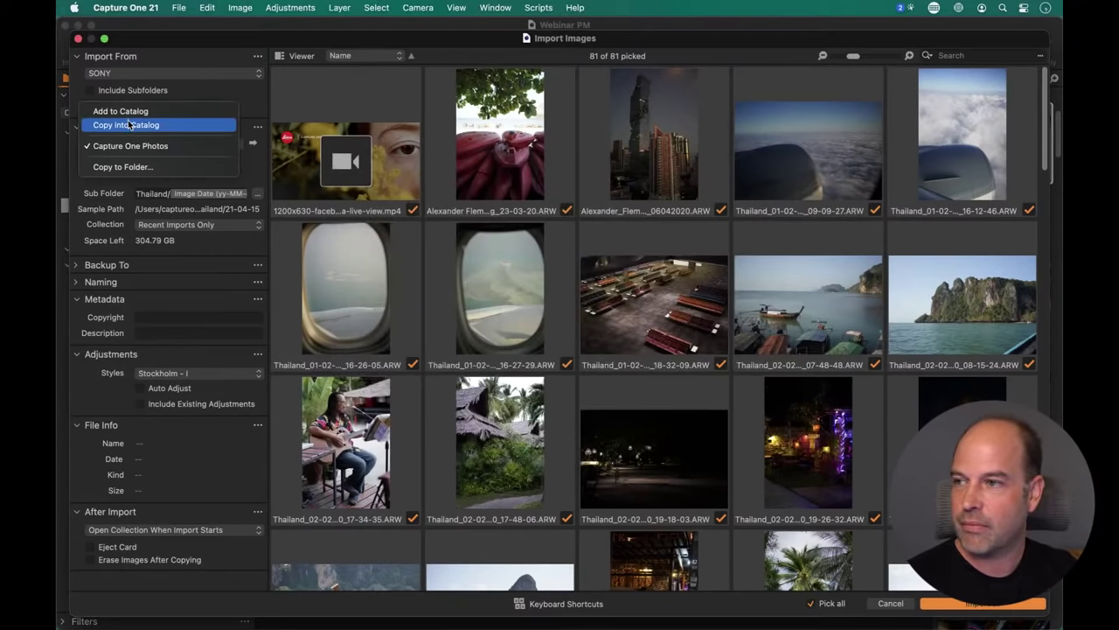
pyautogui.click(131, 125)
pyautogui.press('super+Tab')
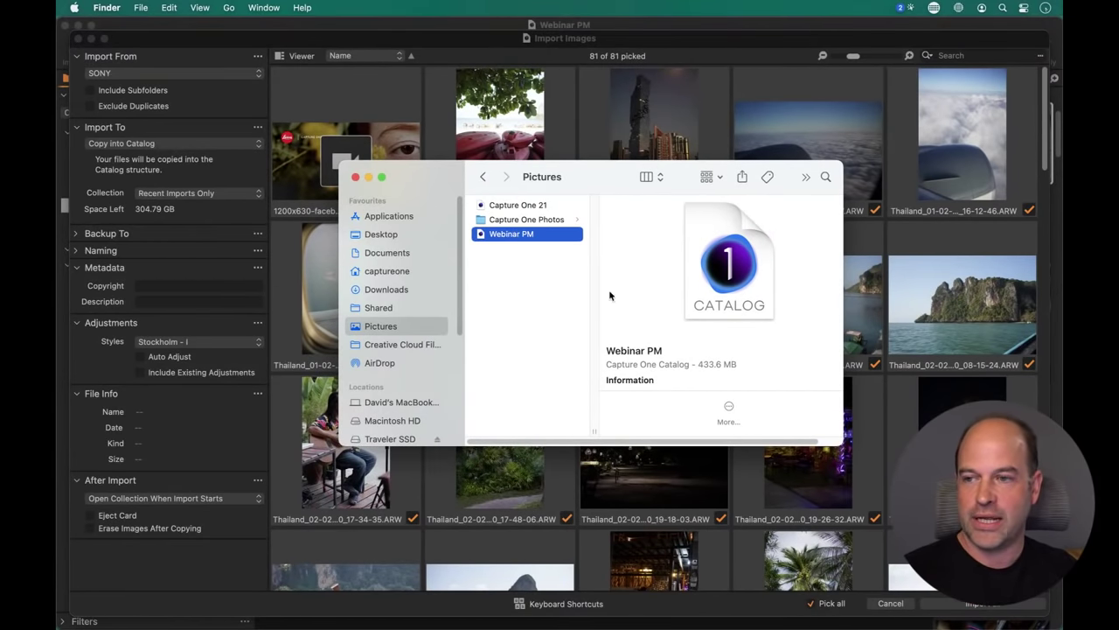
# Select and briefly drag the Webinar PM catalog file in Finder to examine it
pyautogui.click(513, 248)
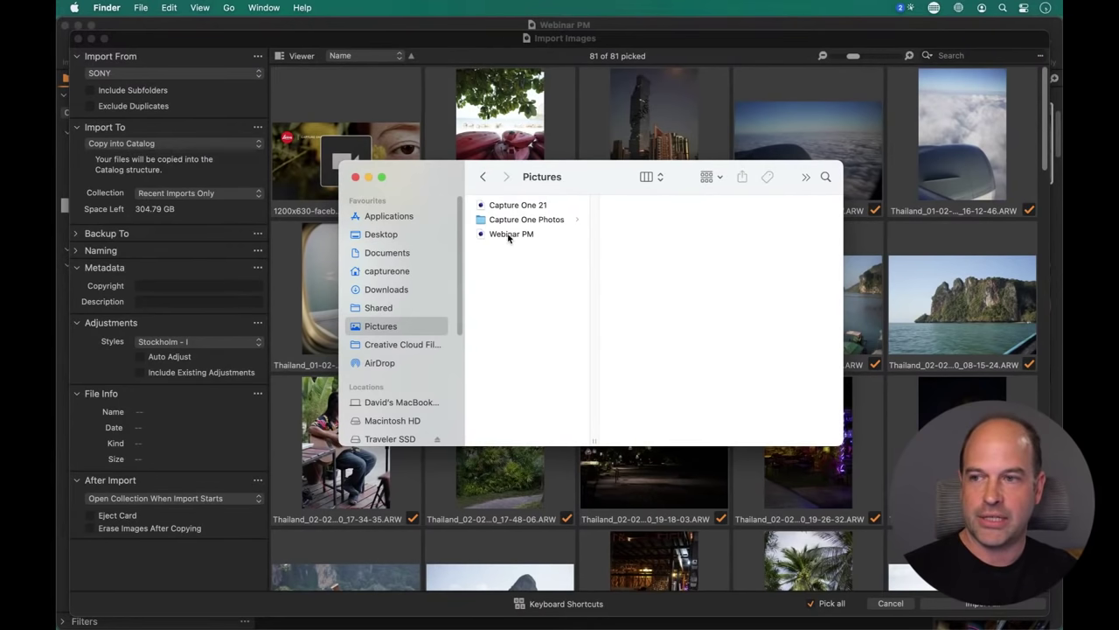
pyautogui.click(509, 235)
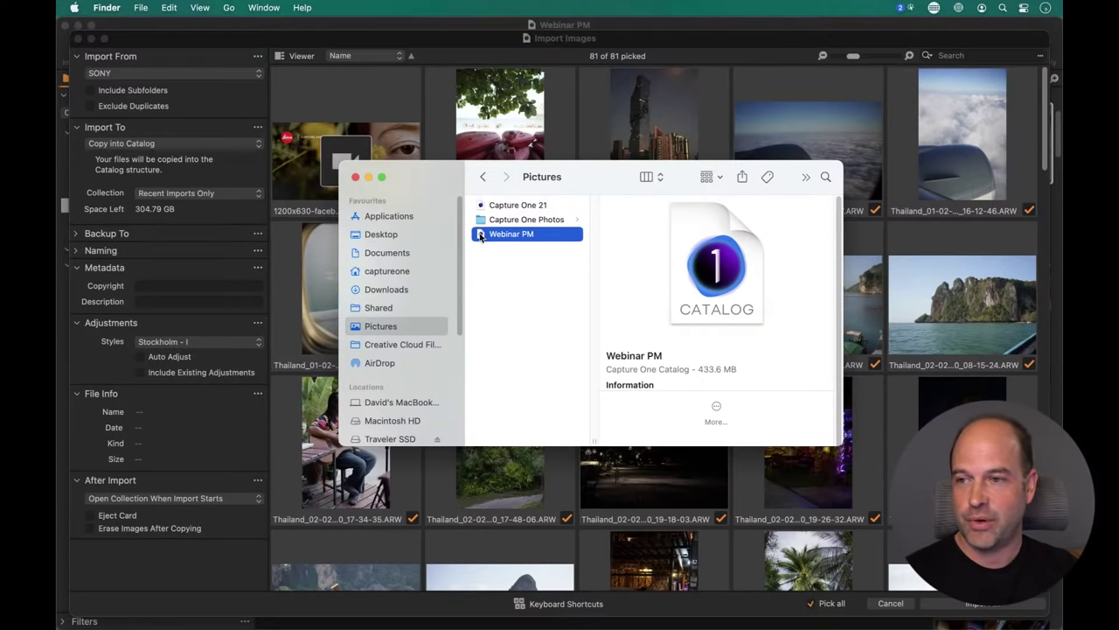
pyautogui.moveTo(481, 235); pyautogui.dragTo(510, 258)
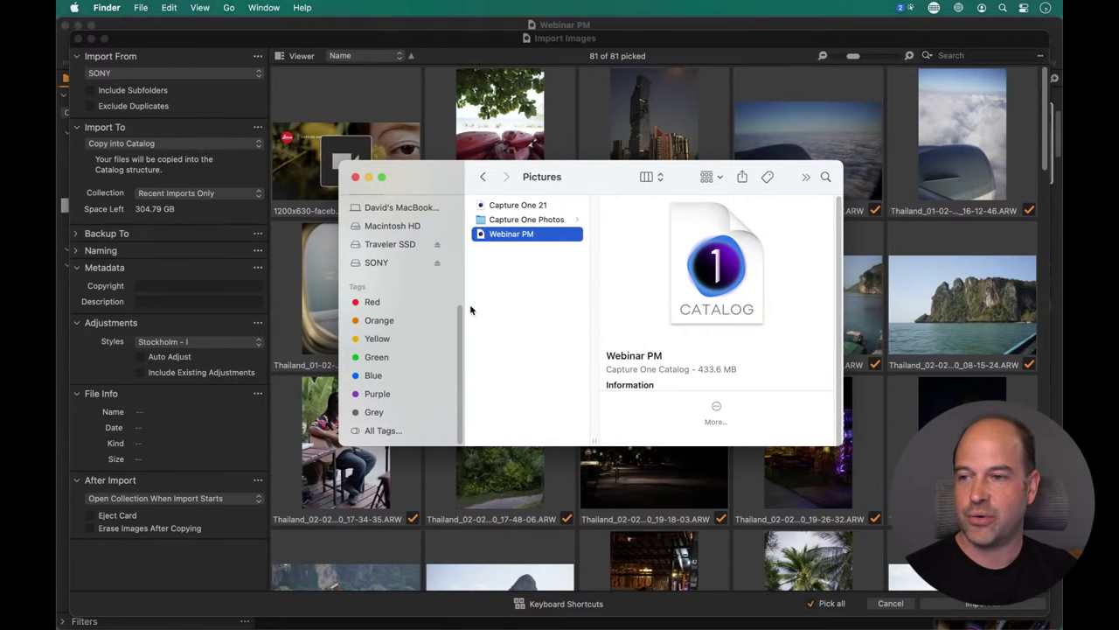
pyautogui.moveTo(458, 316); pyautogui.dragTo(460, 230)
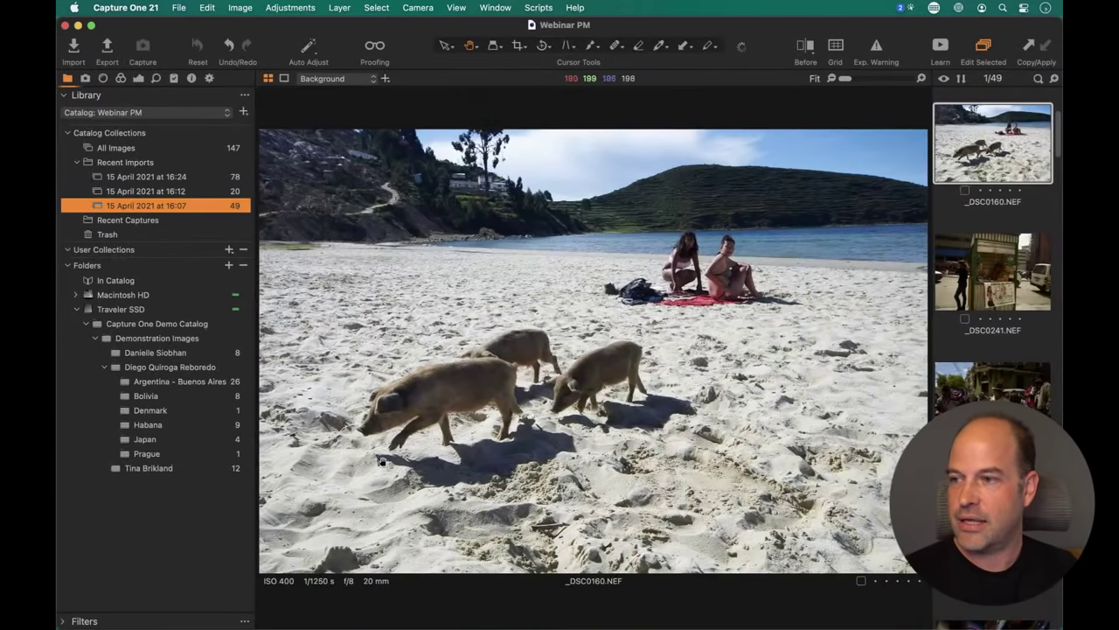
# Open the Bolivia folder on Traveler SSD to show its 8 images
pyautogui.click(146, 396)
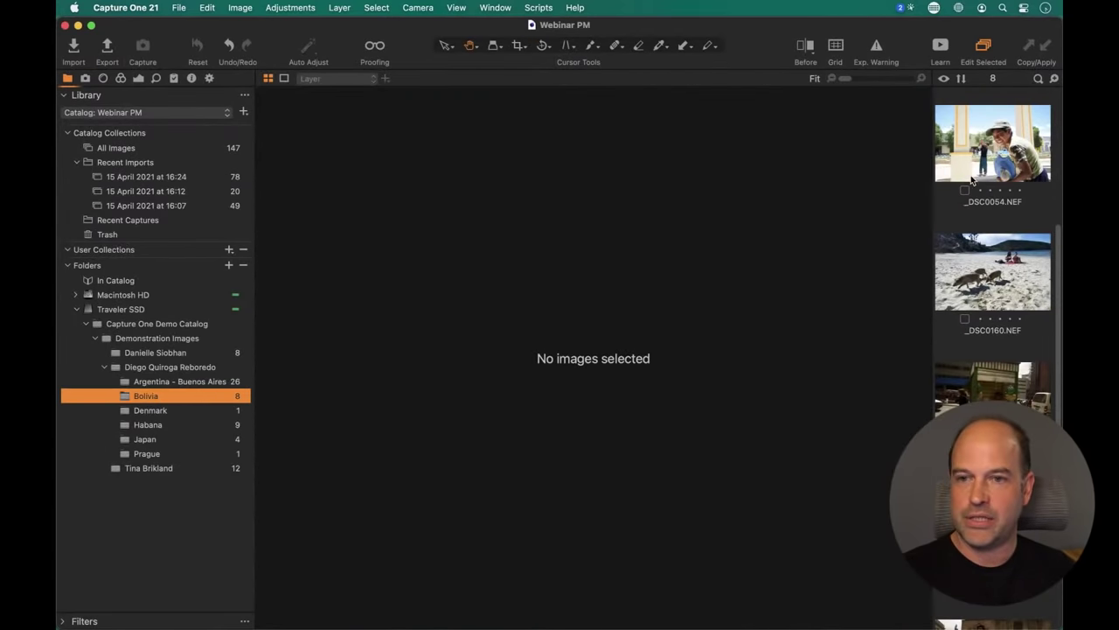